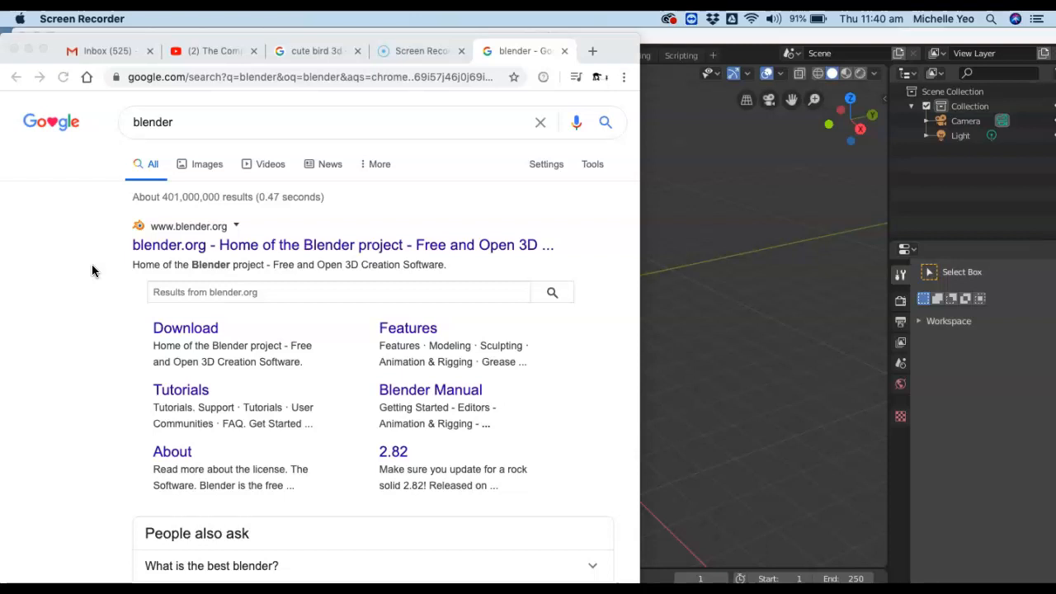
Open Blender's download page from the search results and look through the installers for Windows and other platforms
{"action": "left_click", "coordinate": [175, 122]}
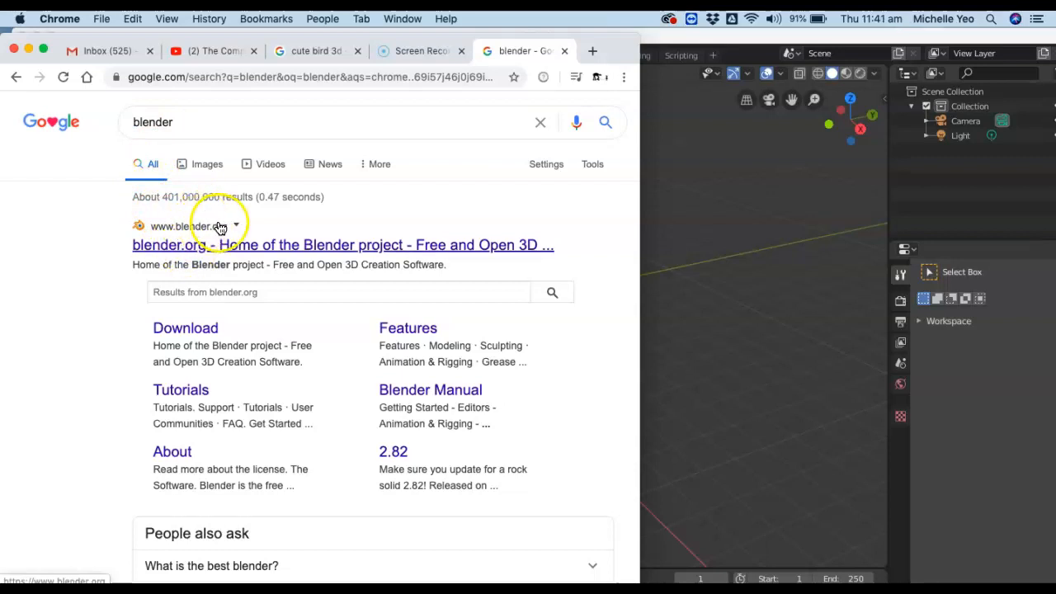
{"action": "left_click", "coordinate": [195, 330]}
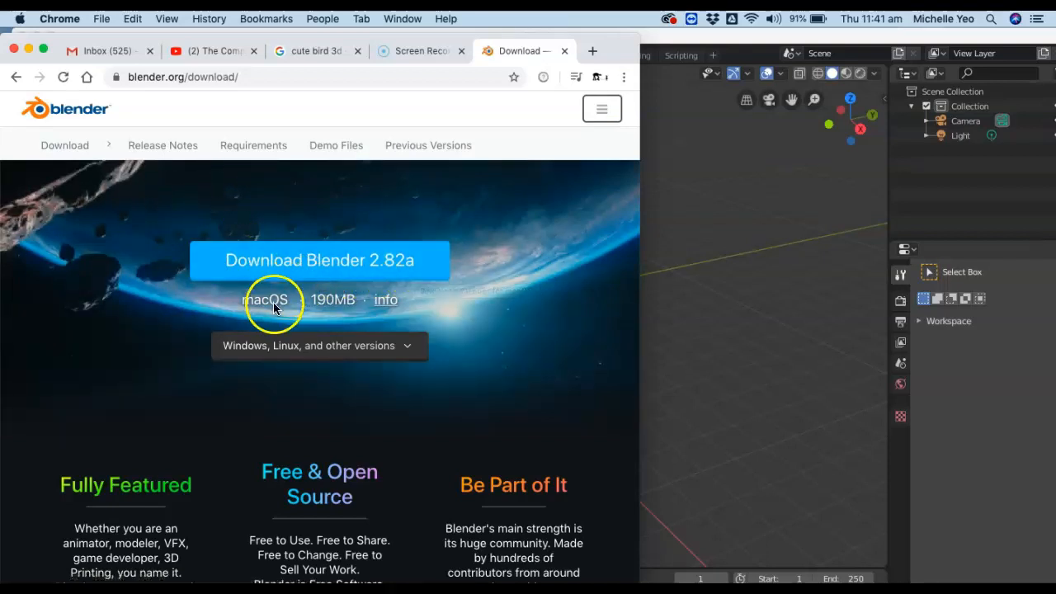
{"action": "left_click", "coordinate": [309, 355]}
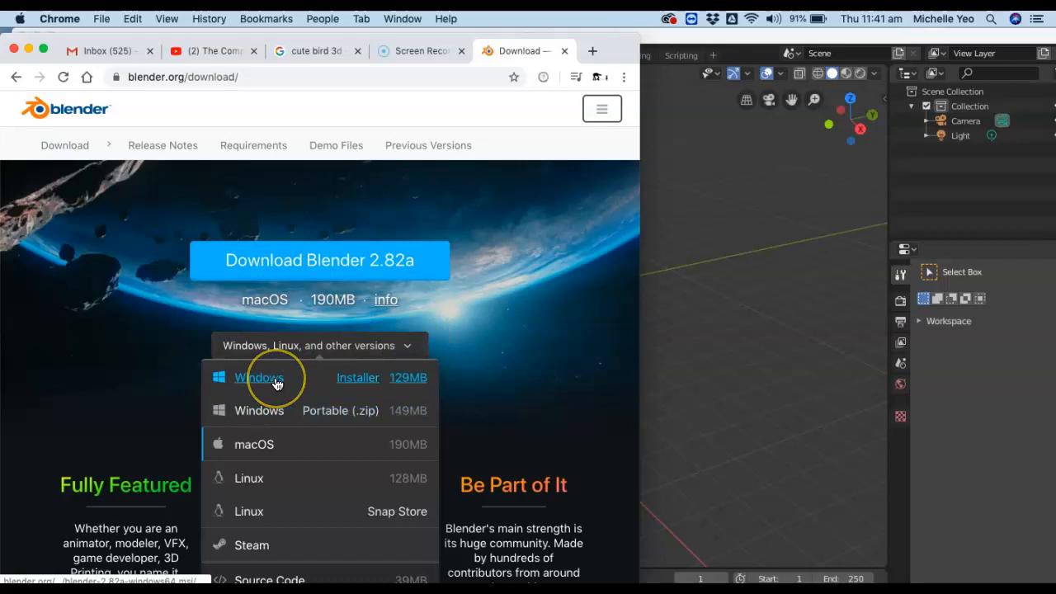
{"action": "left_click", "coordinate": [570, 309]}
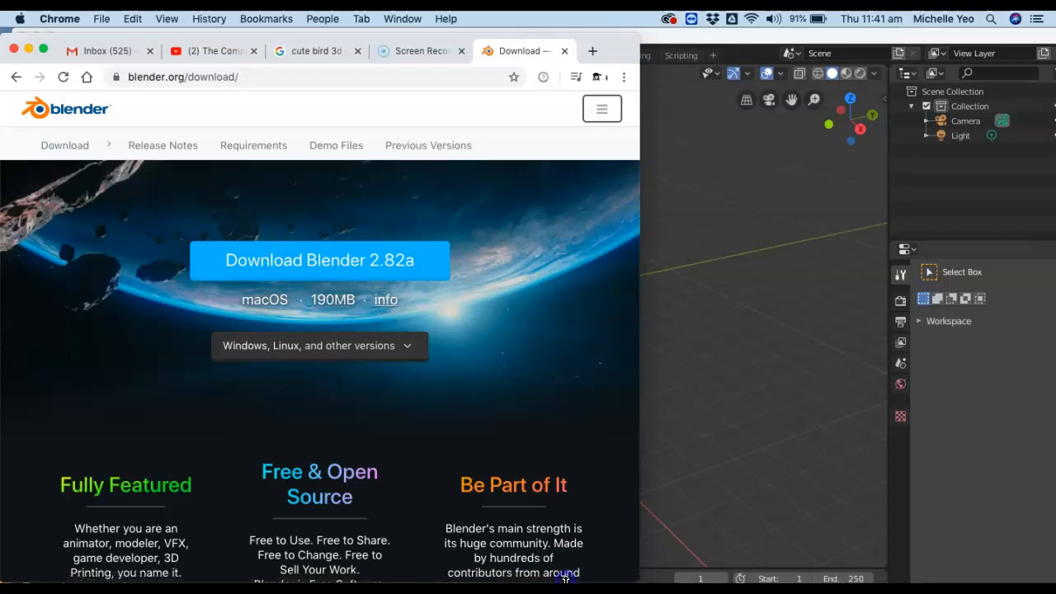
Switch to Blender and create a new General file
{"action": "key", "text": "super+Tab"}
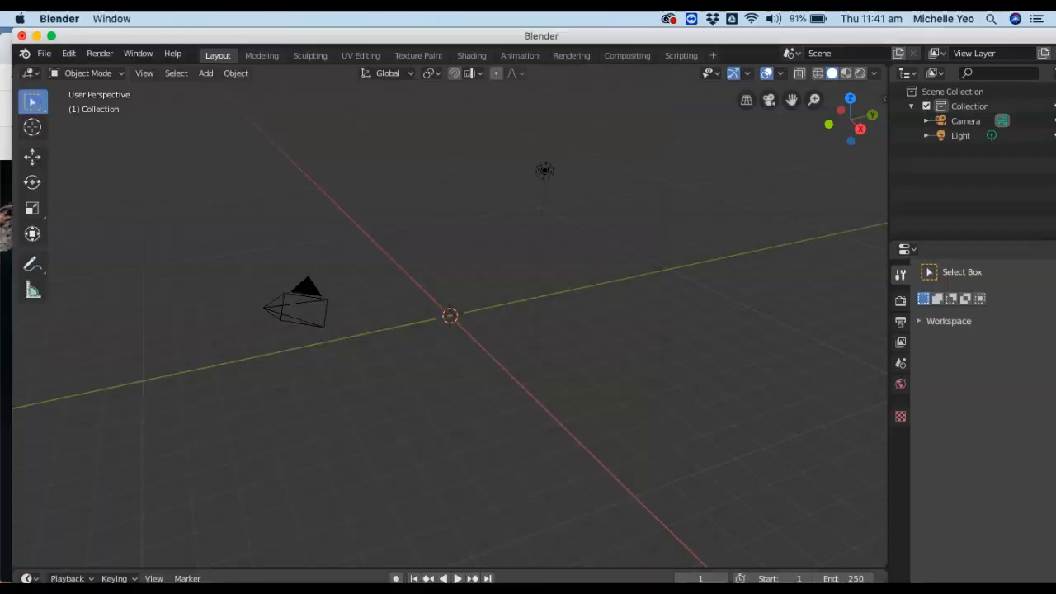
{"action": "left_click", "coordinate": [46, 53]}
{"action": "mouse_move", "coordinate": [106, 71]}
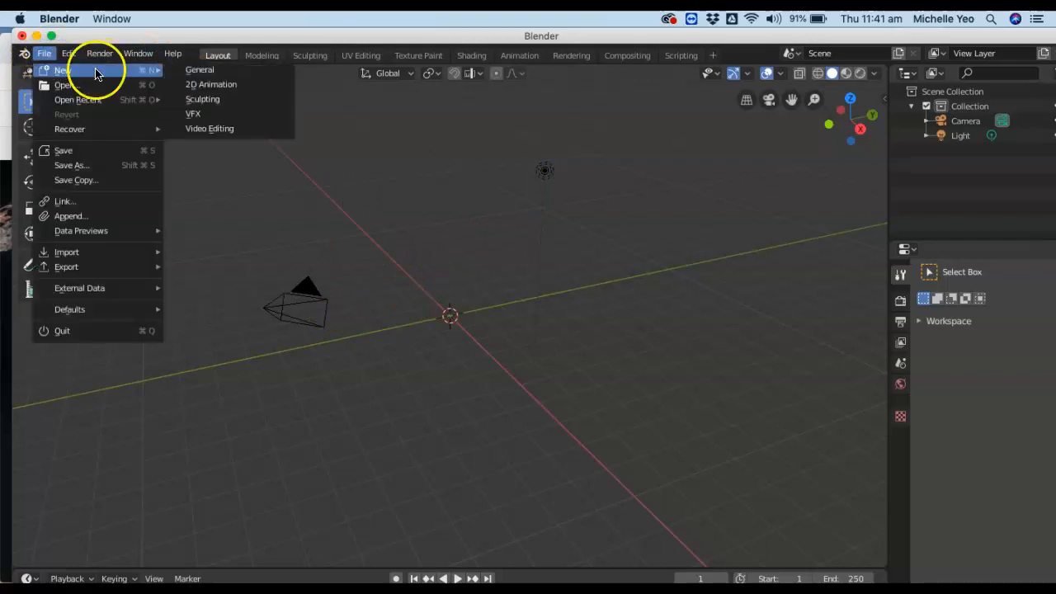
{"action": "left_click", "coordinate": [236, 70]}
Practise selecting and deselecting the default cube, ending with the cube selected
{"action": "left_click", "coordinate": [436, 355]}
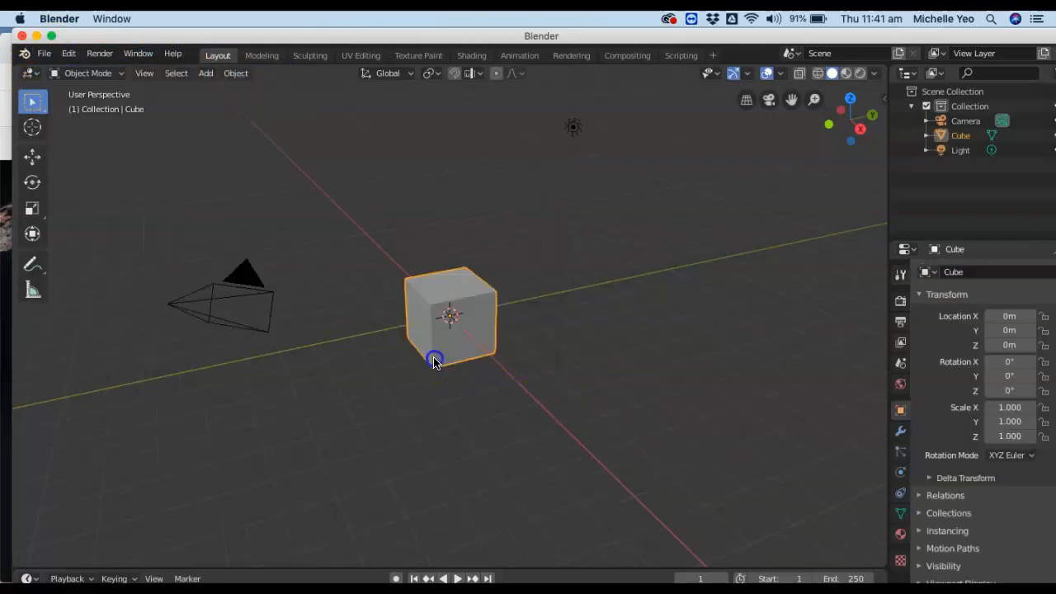
{"action": "left_click", "coordinate": [510, 286]}
{"action": "left_click", "coordinate": [460, 312]}
{"action": "left_click", "coordinate": [506, 366]}
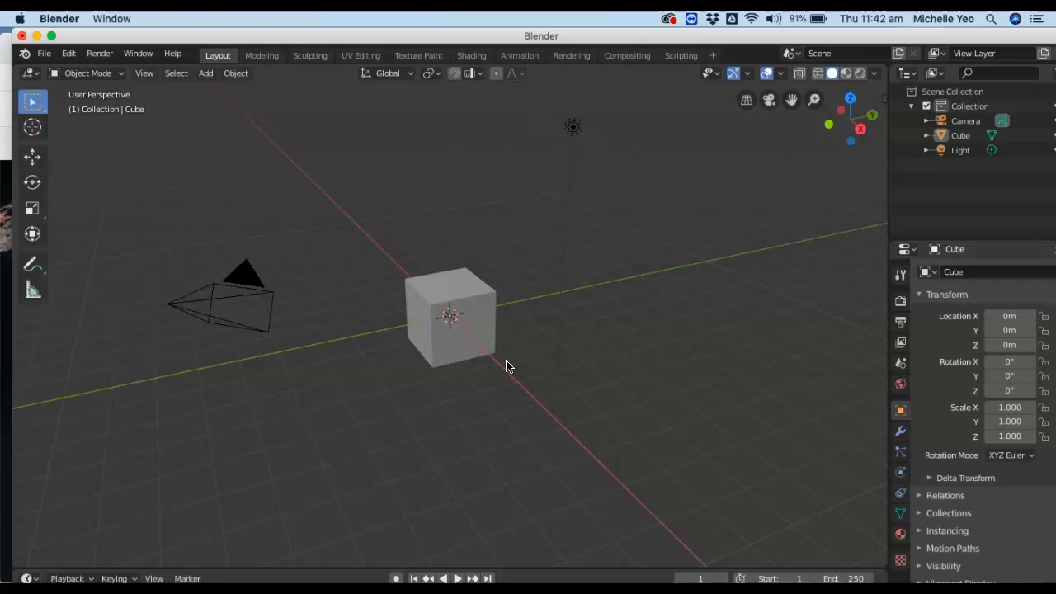
{"action": "left_click", "coordinate": [457, 294]}
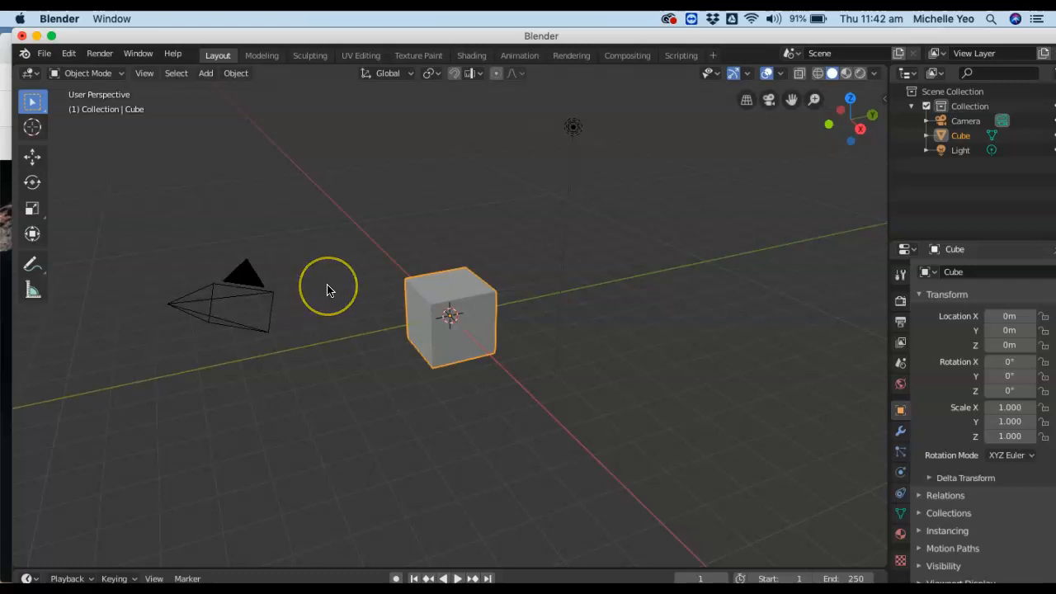
Preview the cube in Wireframe shading and return the viewport to Solid shading
{"action": "key", "text": "z"}
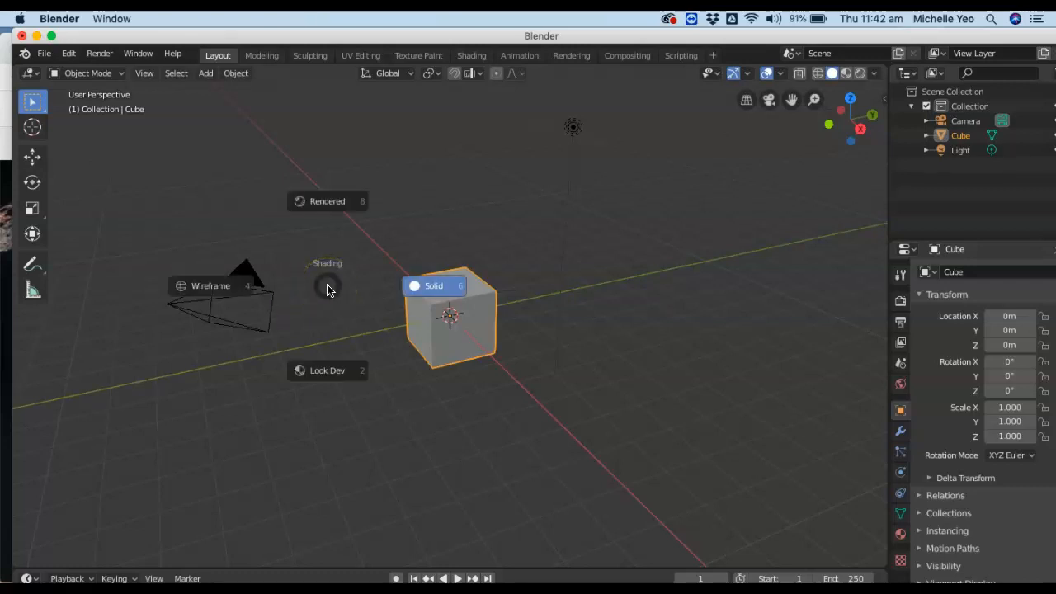
{"action": "left_click", "coordinate": [250, 307]}
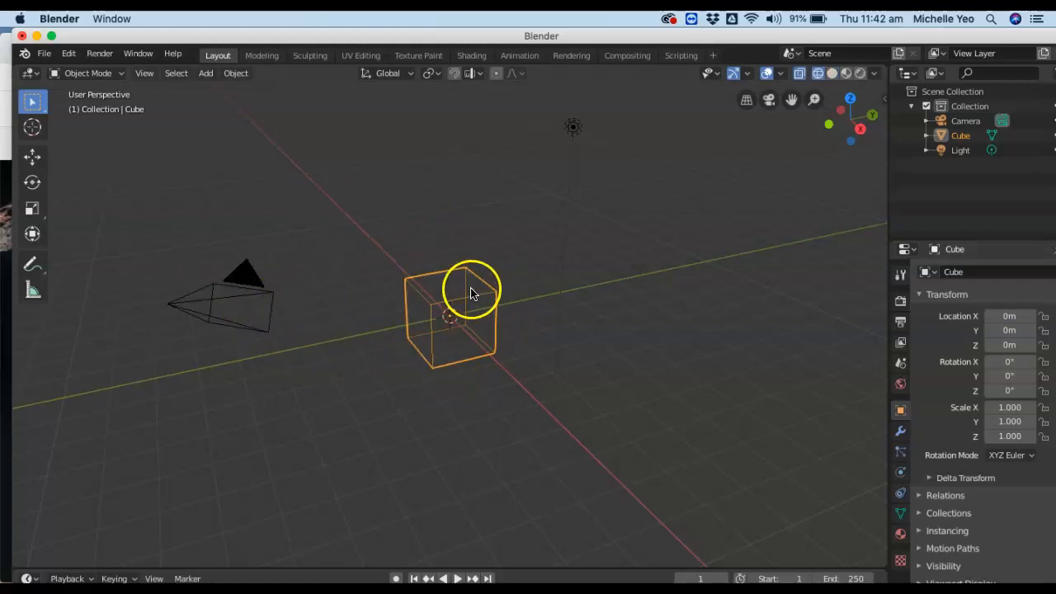
{"action": "key", "text": "z"}
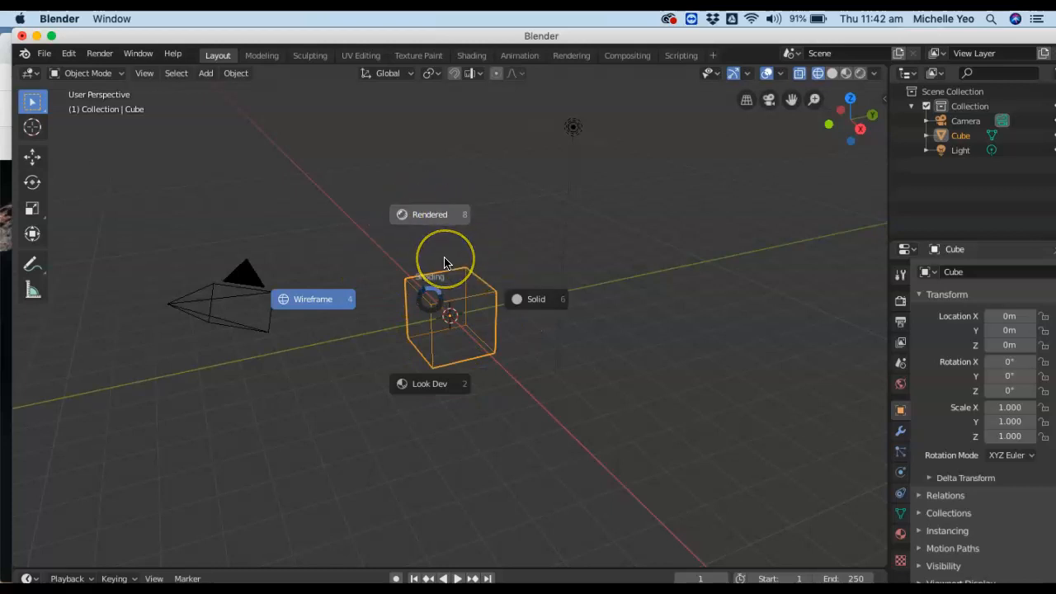
{"action": "left_click", "coordinate": [521, 300]}
Preview the cube in Look Dev shading and set the viewport back to Solid
{"action": "key", "text": "z"}
{"action": "key", "text": "Escape"}
{"action": "key", "text": "z"}
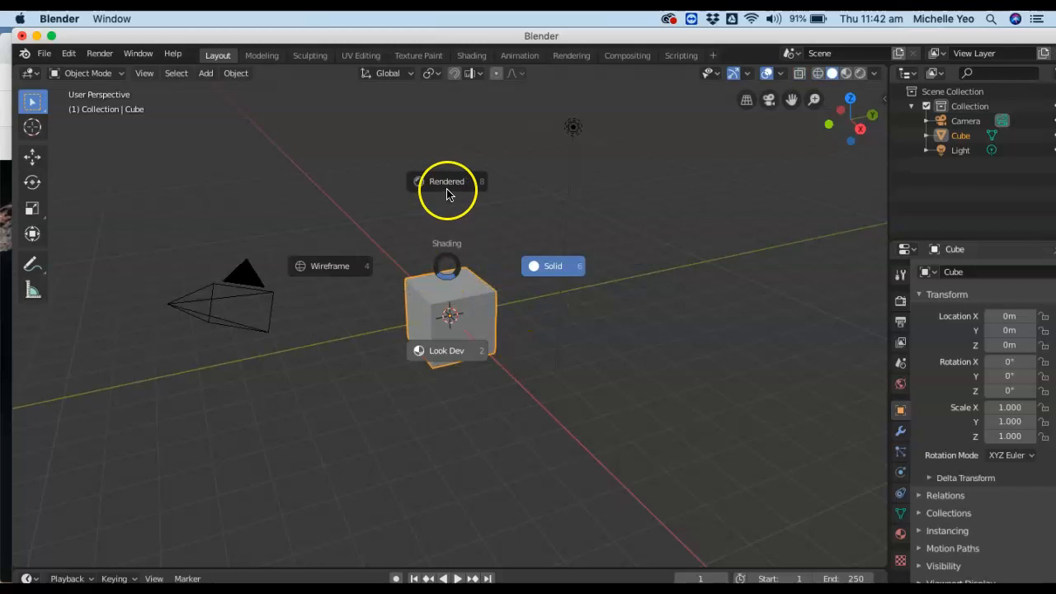
{"action": "left_click", "coordinate": [452, 181]}
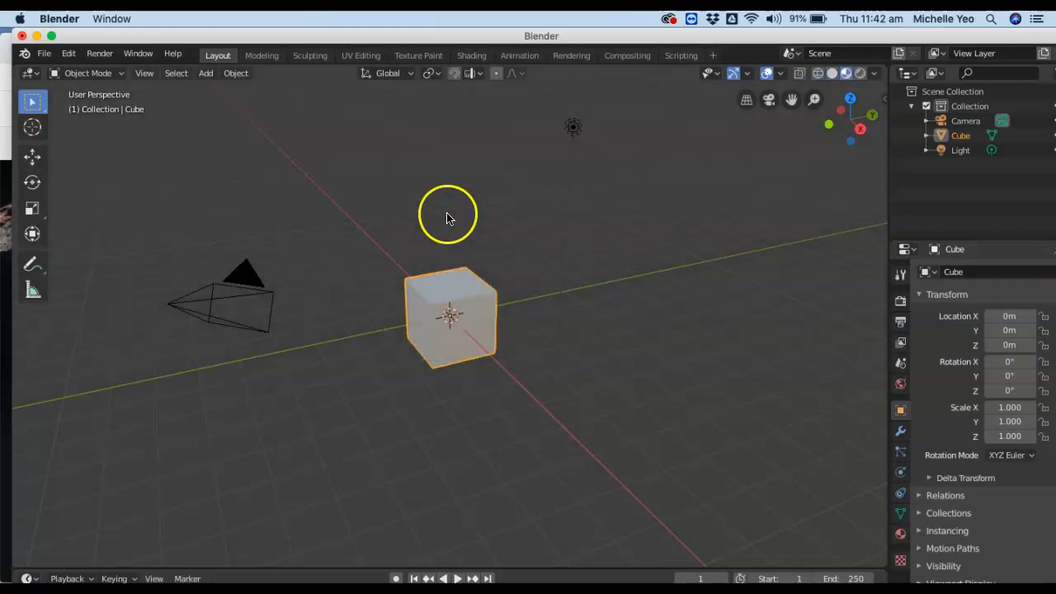
{"action": "key", "text": "z"}
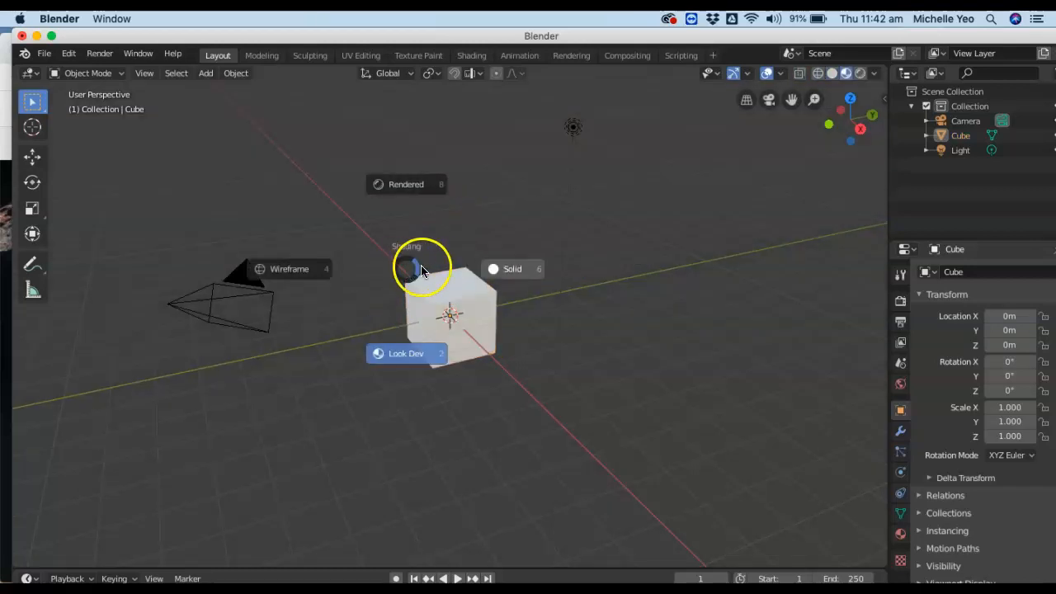
{"action": "left_click", "coordinate": [503, 277]}
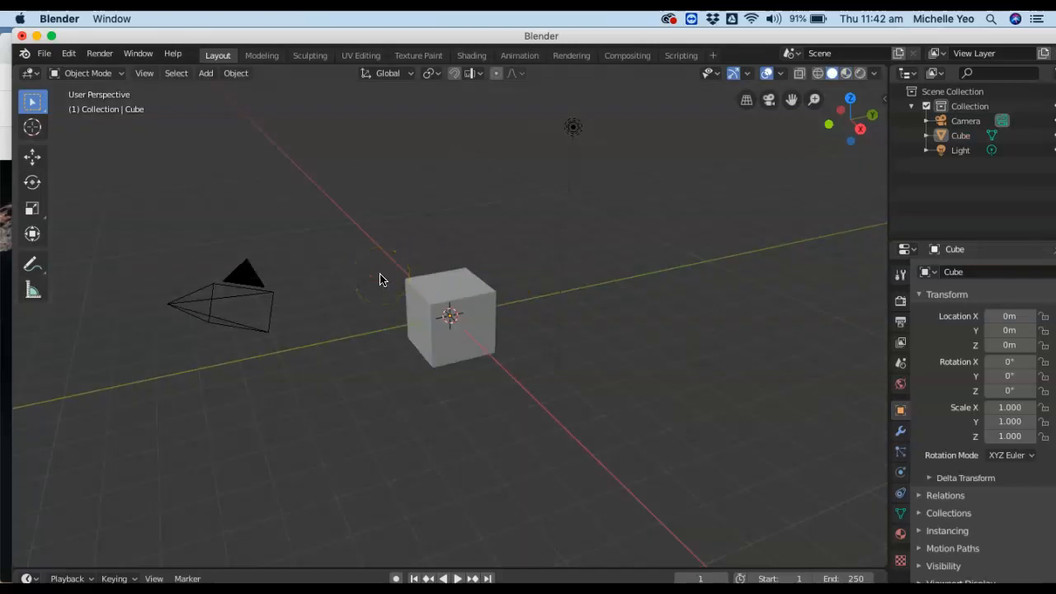
Select the cube again and choose Solid as the viewport shading
{"action": "left_click", "coordinate": [421, 281]}
{"action": "left_click", "coordinate": [487, 243]}
{"action": "left_click", "coordinate": [436, 224]}
{"action": "key", "text": "z"}
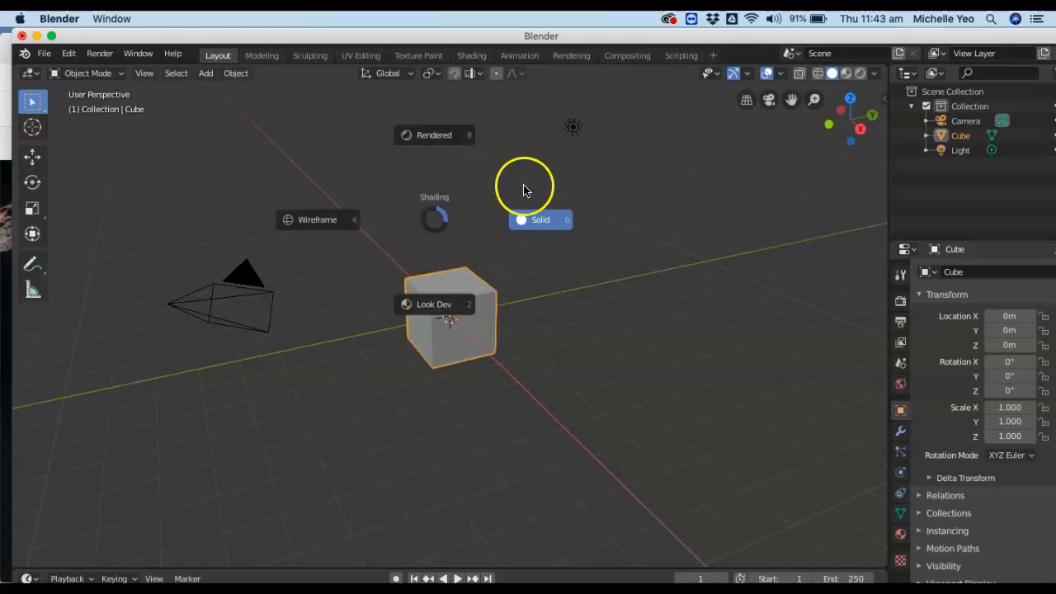
{"action": "left_click", "coordinate": [549, 228]}
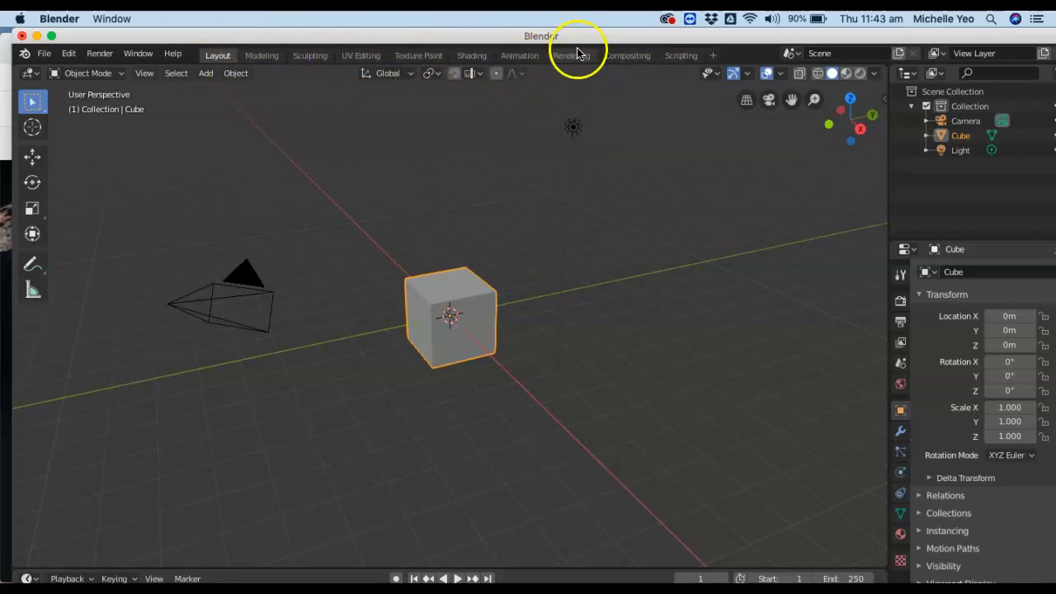
Look through the Modeling, Sculpting, UV Editing and Texture Paint workspaces and return to the Layout workspace
{"action": "left_click", "coordinate": [255, 55]}
{"action": "left_click", "coordinate": [312, 55]}
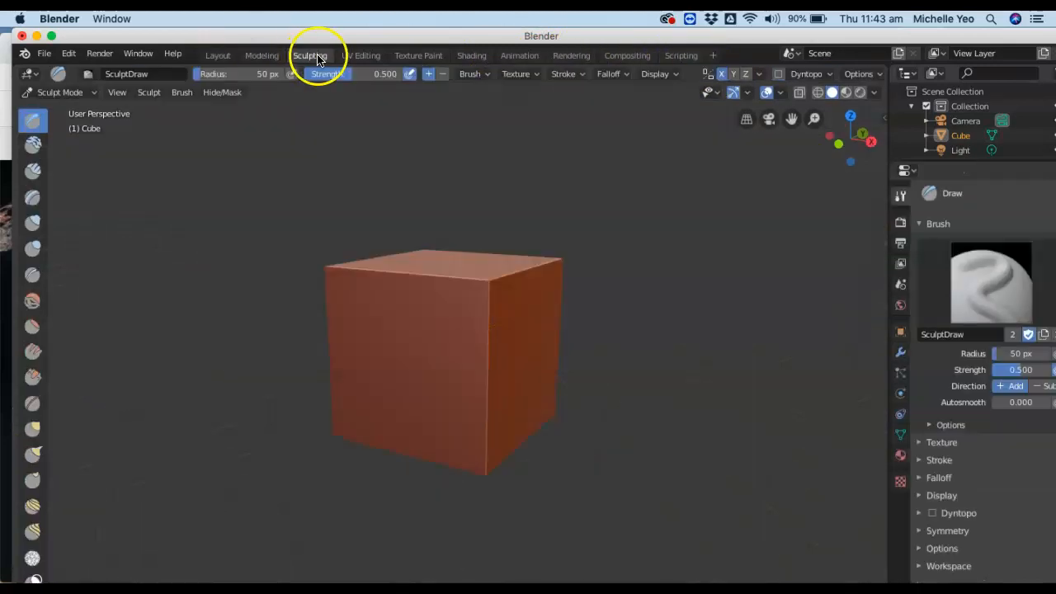
{"action": "left_click", "coordinate": [369, 57]}
{"action": "left_click", "coordinate": [413, 57]}
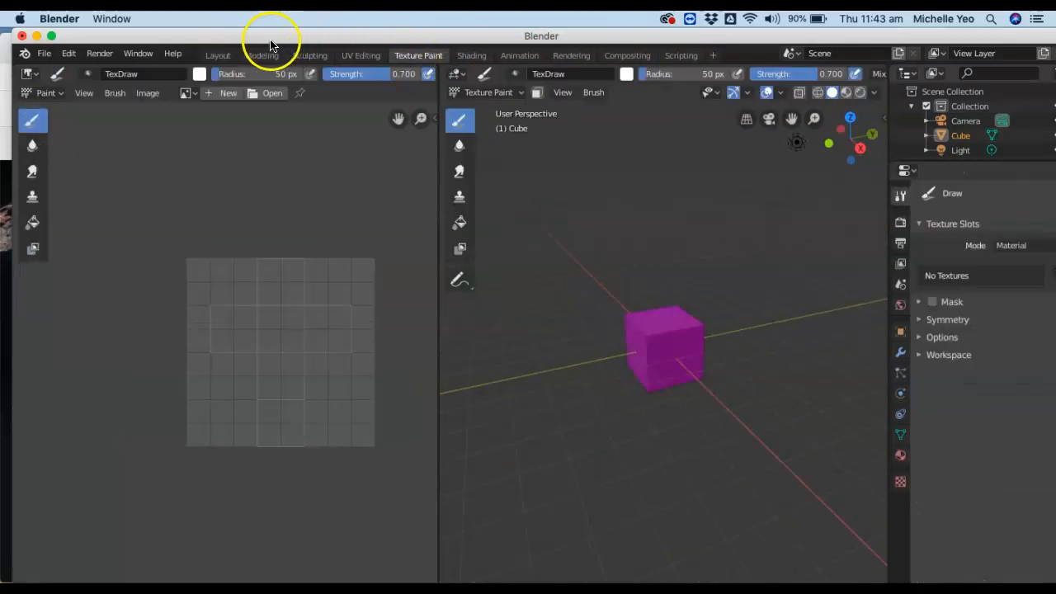
{"action": "left_click", "coordinate": [216, 55]}
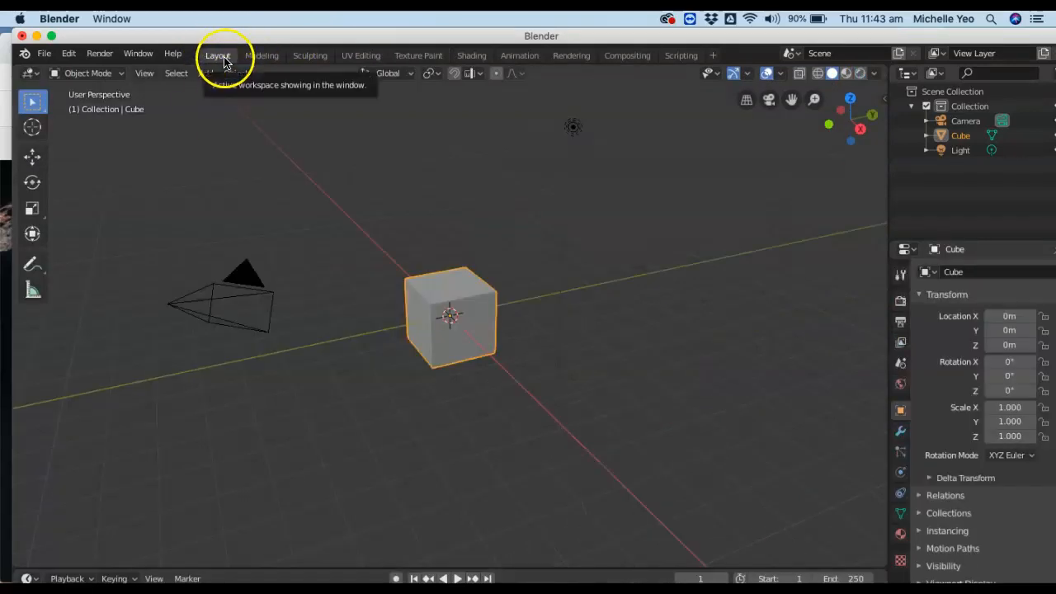
Review the available interaction modes while staying in Object Mode, and reselect the cube
{"action": "left_click", "coordinate": [80, 74]}
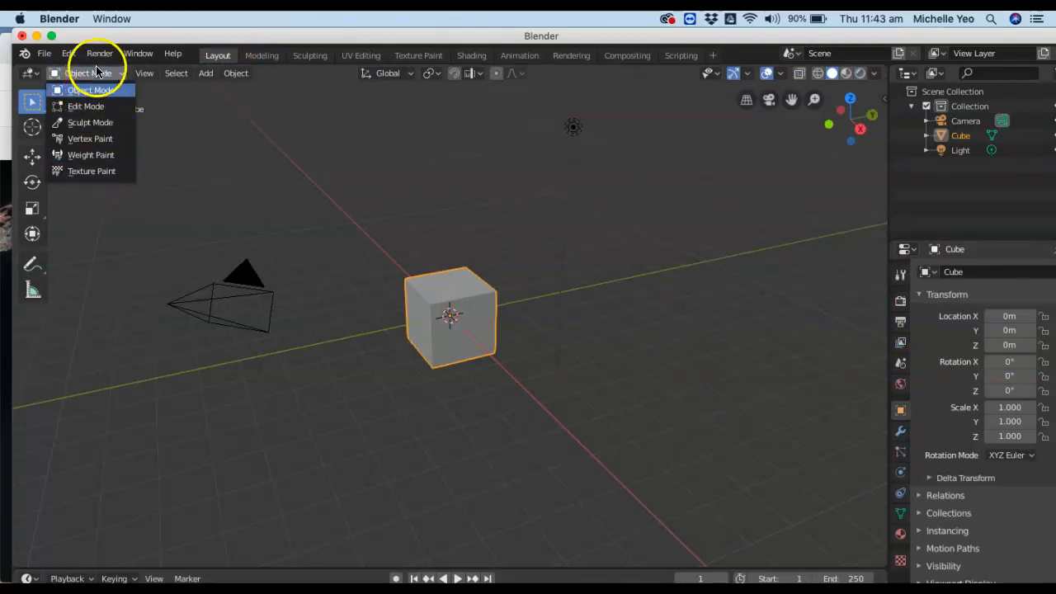
{"action": "left_click", "coordinate": [384, 231]}
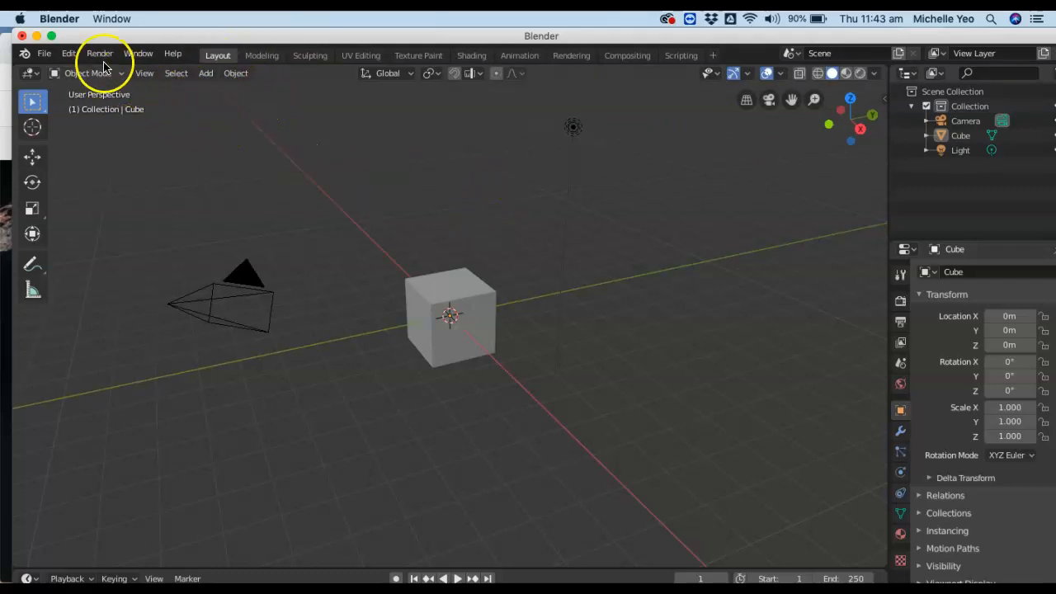
{"action": "left_click", "coordinate": [459, 297]}
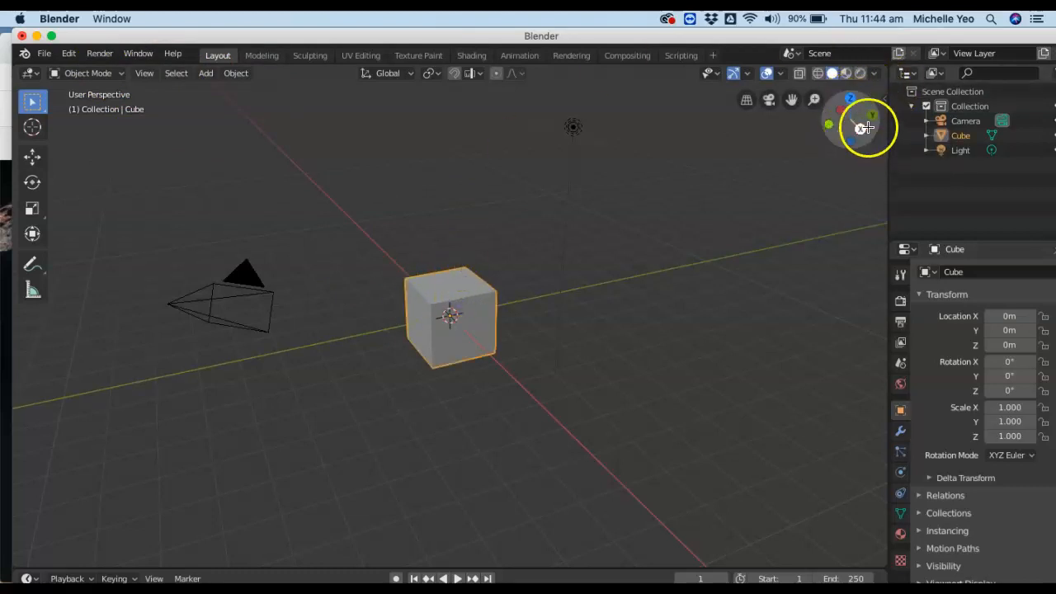
Inspect the scene from different angles and distances, selecting the light and the camera in turn
{"action": "mouse_move", "coordinate": [844, 127]}
{"action": "left_mouse_down"}
{"action": "mouse_move", "coordinate": [33, 146]}
{"action": "mouse_move", "coordinate": [863, 148]}
{"action": "mouse_move", "coordinate": [841, 128]}
{"action": "left_mouse_up"}
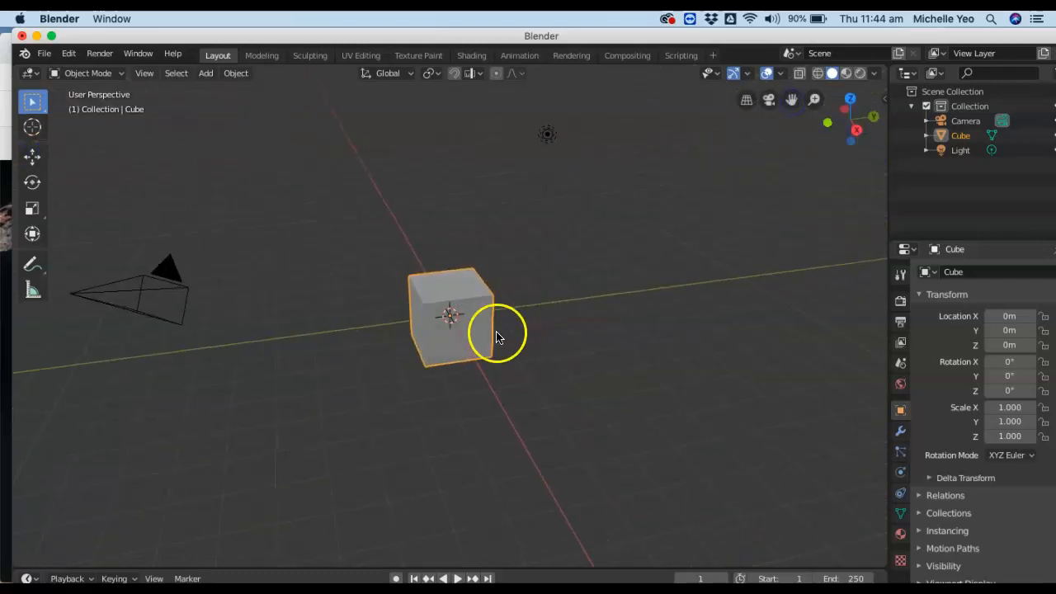
{"action": "mouse_move", "coordinate": [793, 102]}
{"action": "left_mouse_down"}
{"action": "mouse_move", "coordinate": [858, 103]}
{"action": "mouse_move", "coordinate": [684, 99]}
{"action": "mouse_move", "coordinate": [768, 90]}
{"action": "mouse_move", "coordinate": [776, 132]}
{"action": "mouse_move", "coordinate": [831, 79]}
{"action": "mouse_move", "coordinate": [786, 165]}
{"action": "mouse_move", "coordinate": [813, 99]}
{"action": "left_mouse_up"}
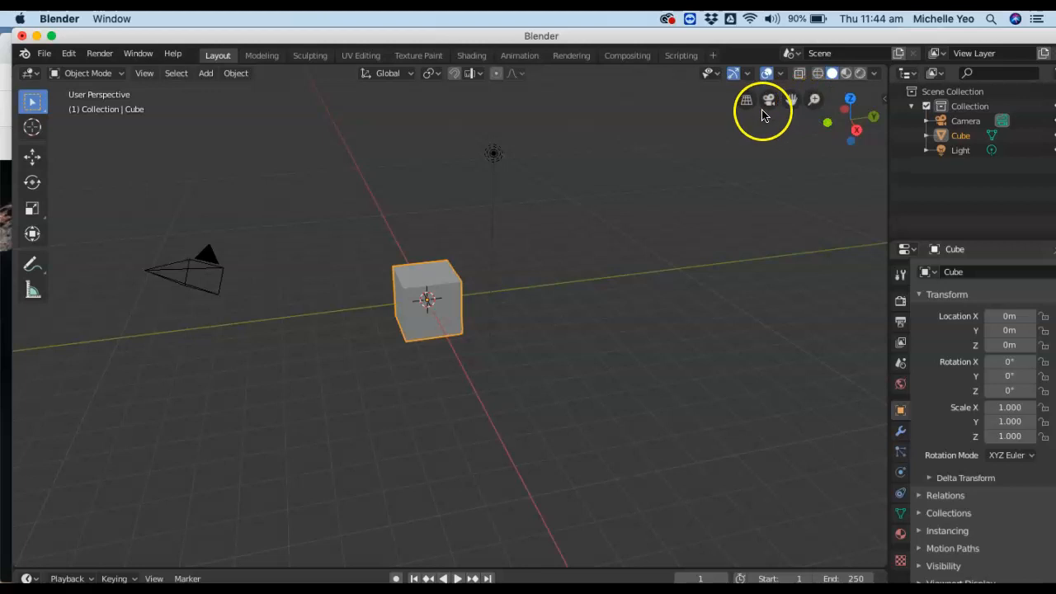
{"action": "left_click", "coordinate": [496, 159]}
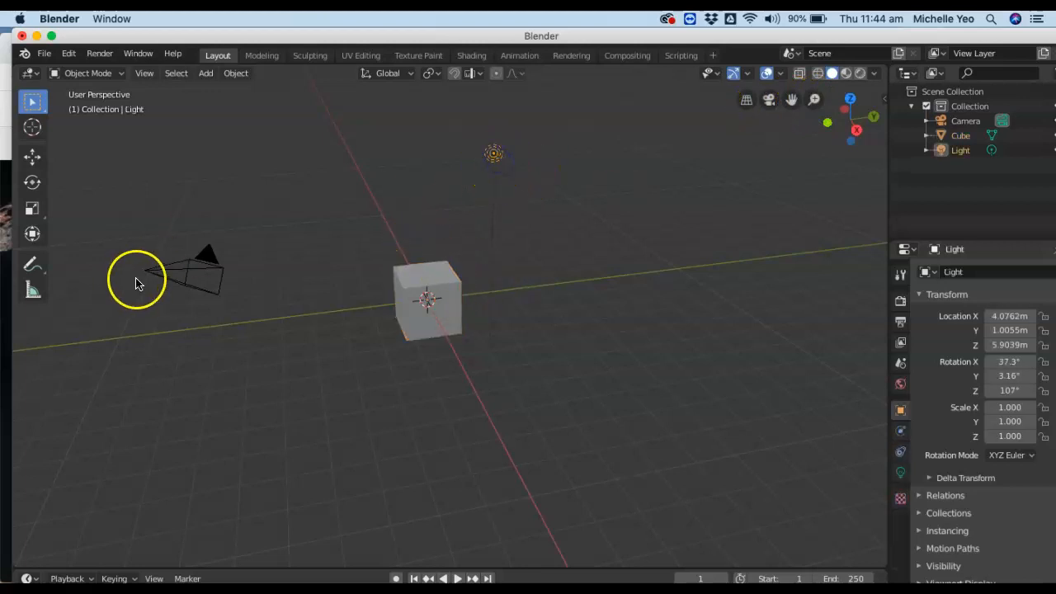
{"action": "left_click", "coordinate": [162, 272]}
{"action": "left_click", "coordinate": [495, 155]}
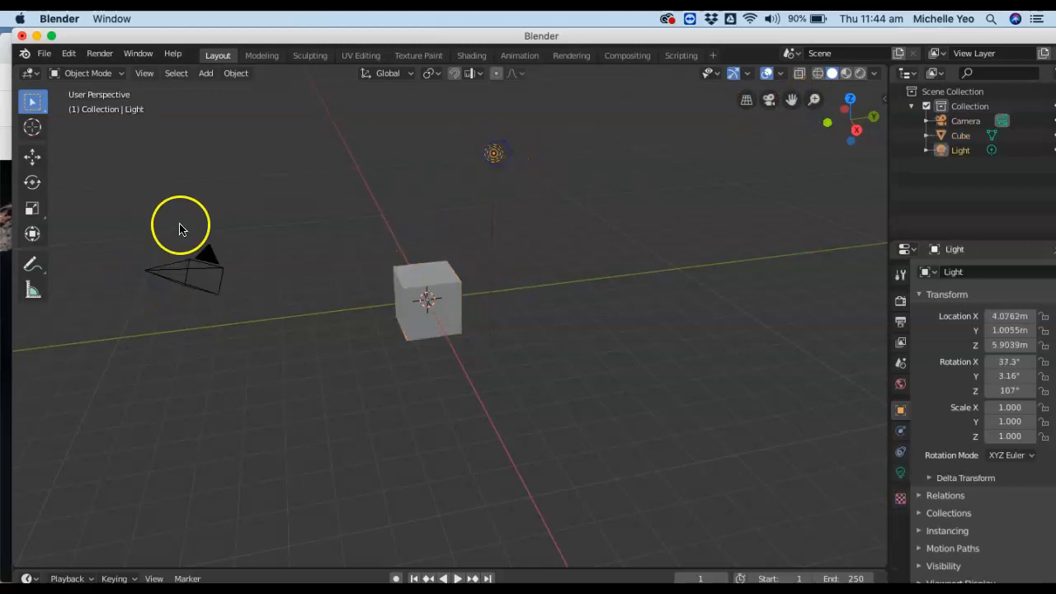
{"action": "left_click", "coordinate": [177, 272]}
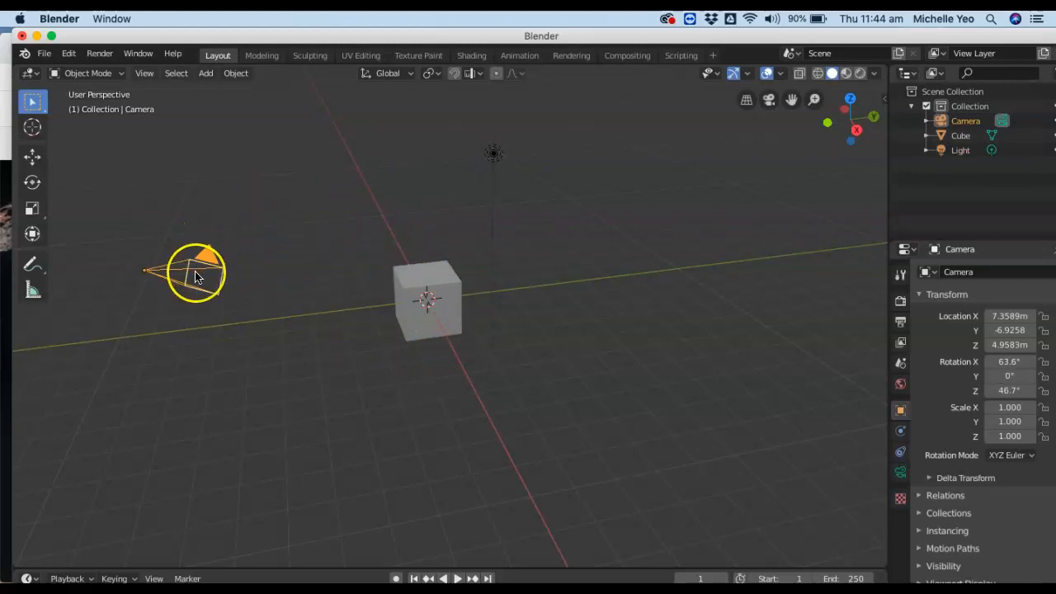
{"action": "left_click_drag", "start_coordinate": [852, 117], "coordinate": [36, 123]}
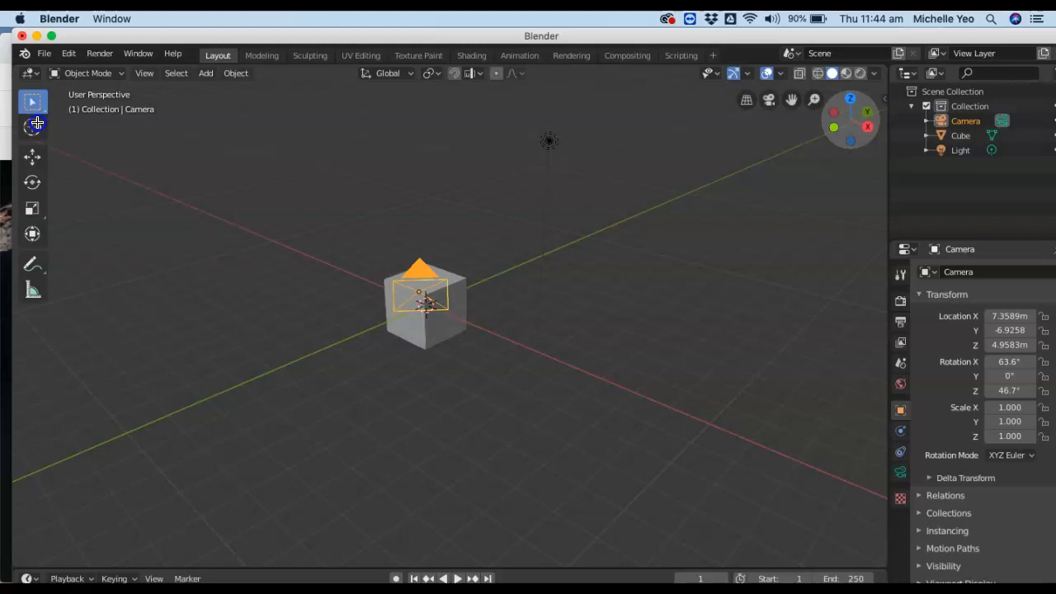
{"action": "left_click_drag", "start_coordinate": [33, 123], "coordinate": [551, 175]}
Move the light to about X 4.36 m, Y 1.40 m, Z 5.52 m under Rendered shading and return to Solid shading
{"action": "left_click", "coordinate": [497, 153]}
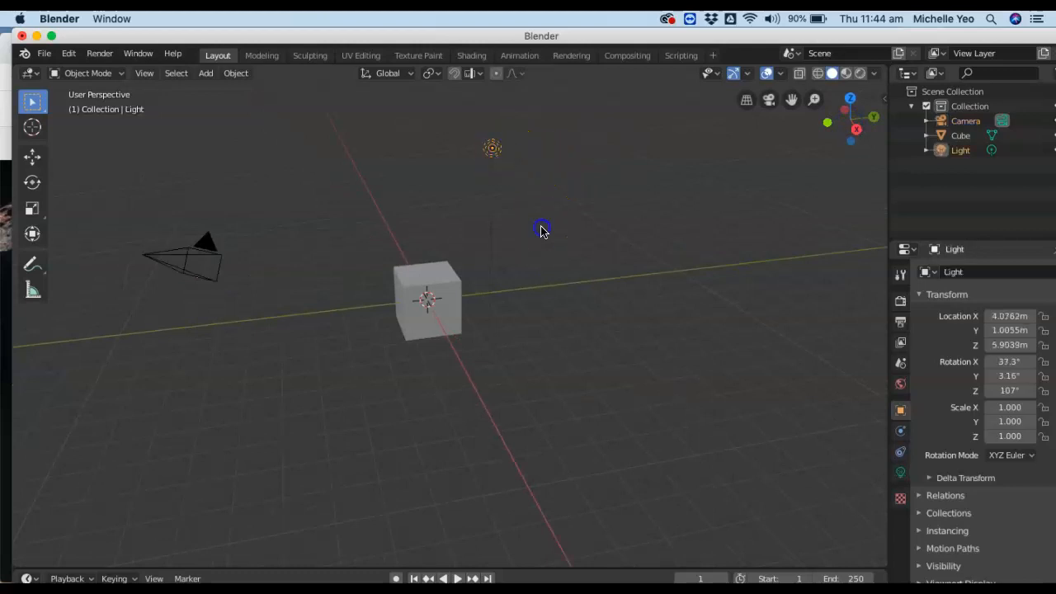
{"action": "key", "text": "z"}
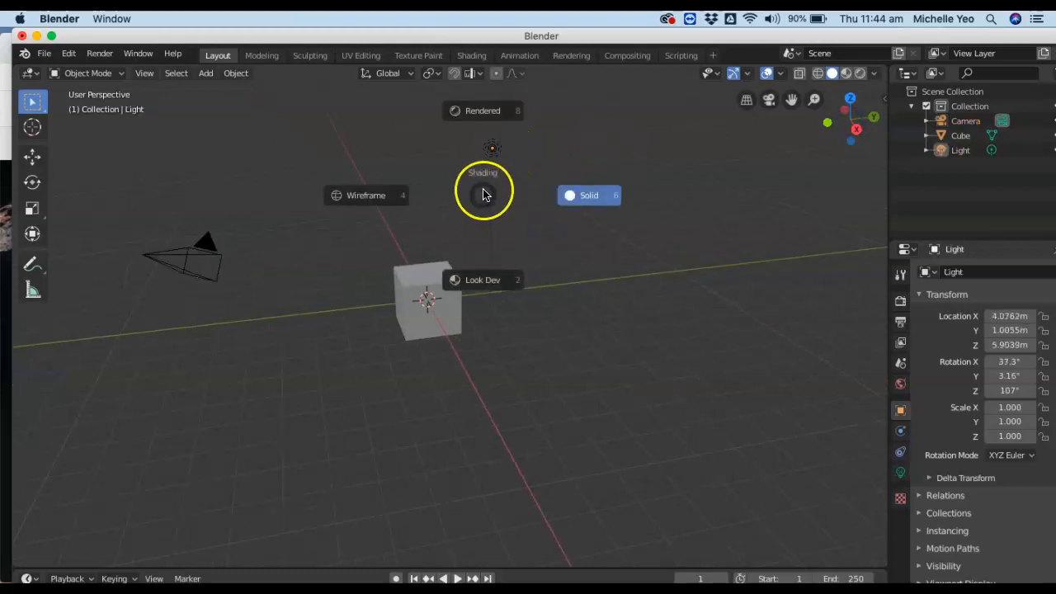
{"action": "left_click", "coordinate": [487, 120]}
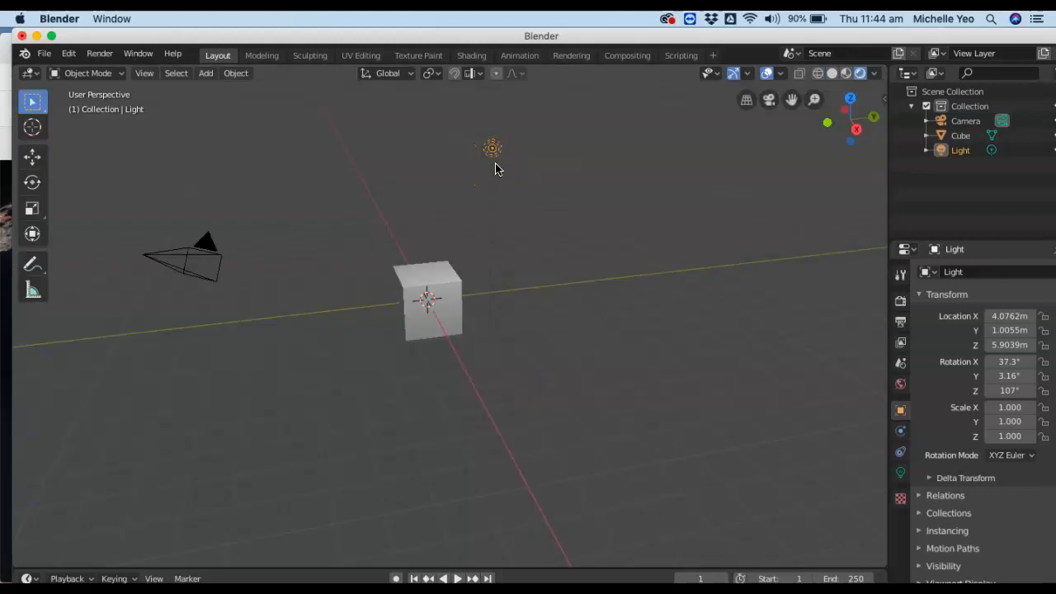
{"action": "left_click_drag", "start_coordinate": [493, 150], "coordinate": [509, 175]}
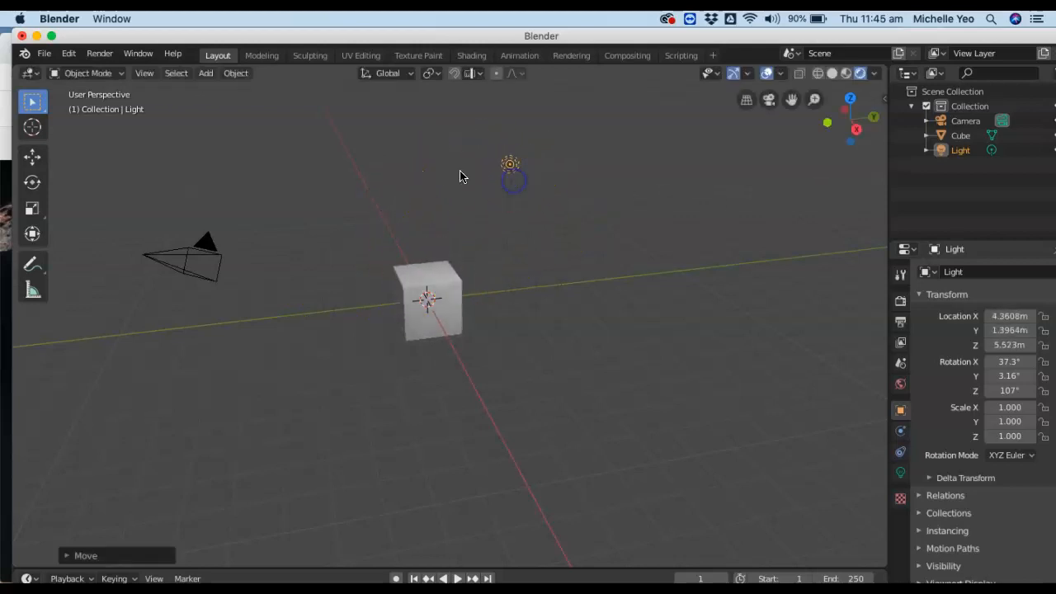
{"action": "key", "text": "z"}
{"action": "left_click", "coordinate": [432, 182]}
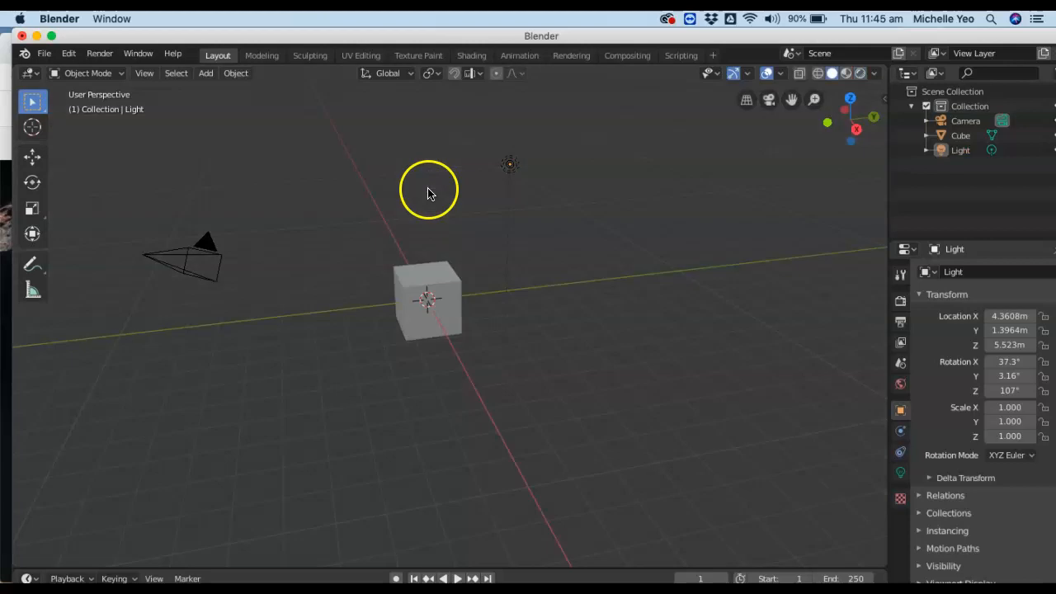
Select the camera and the light in turn, finishing with the cube selected
{"action": "left_click", "coordinate": [199, 260]}
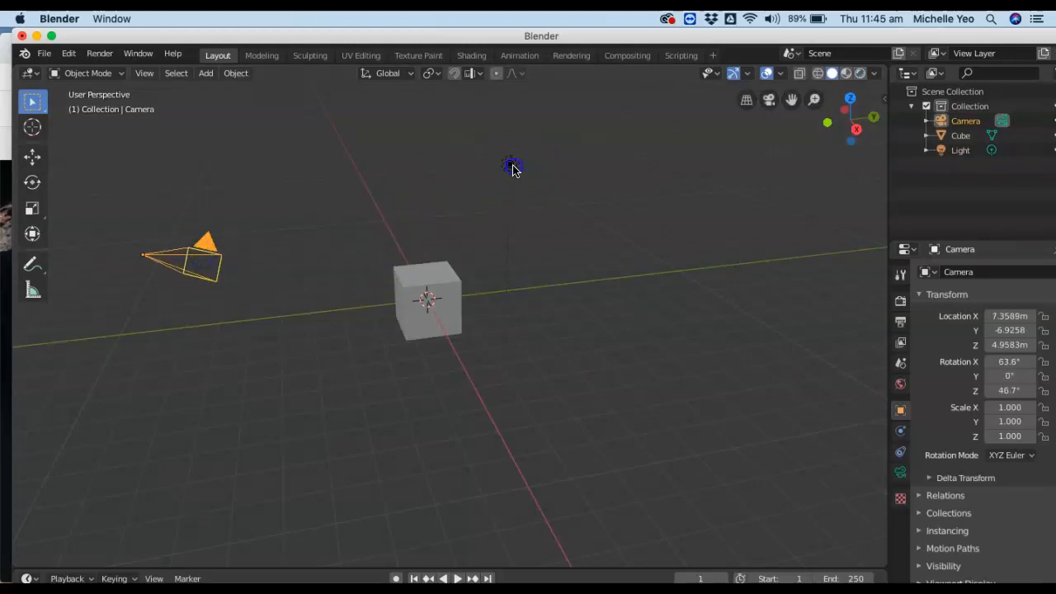
{"action": "left_click", "coordinate": [512, 165]}
{"action": "left_click", "coordinate": [206, 263]}
{"action": "left_click", "coordinate": [416, 293]}
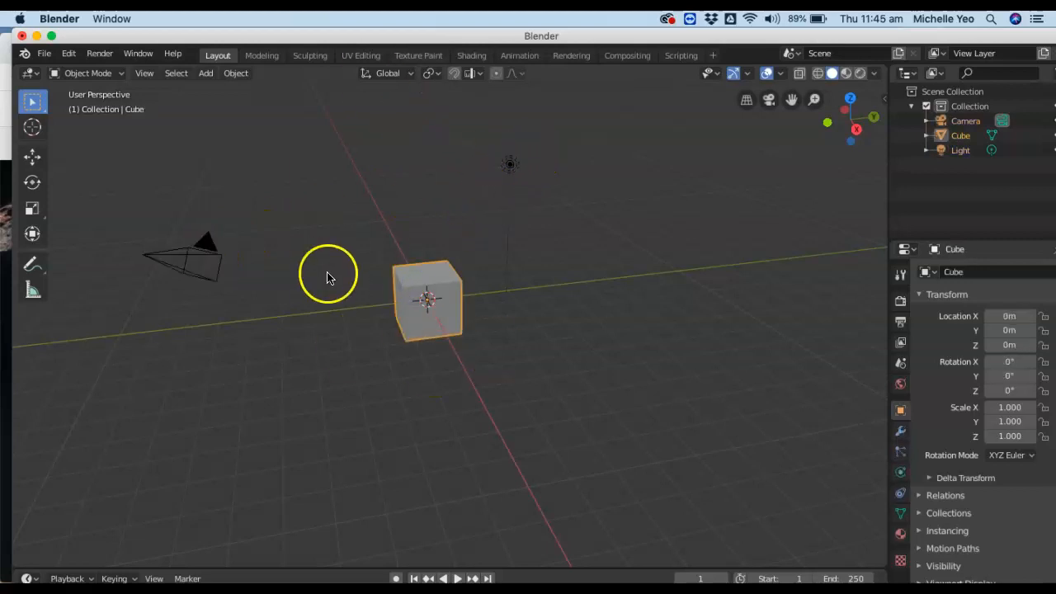
Preview the scene in Rendered shading and return the viewport to Solid shading
{"action": "key", "text": "z"}
{"action": "left_click", "coordinate": [444, 203]}
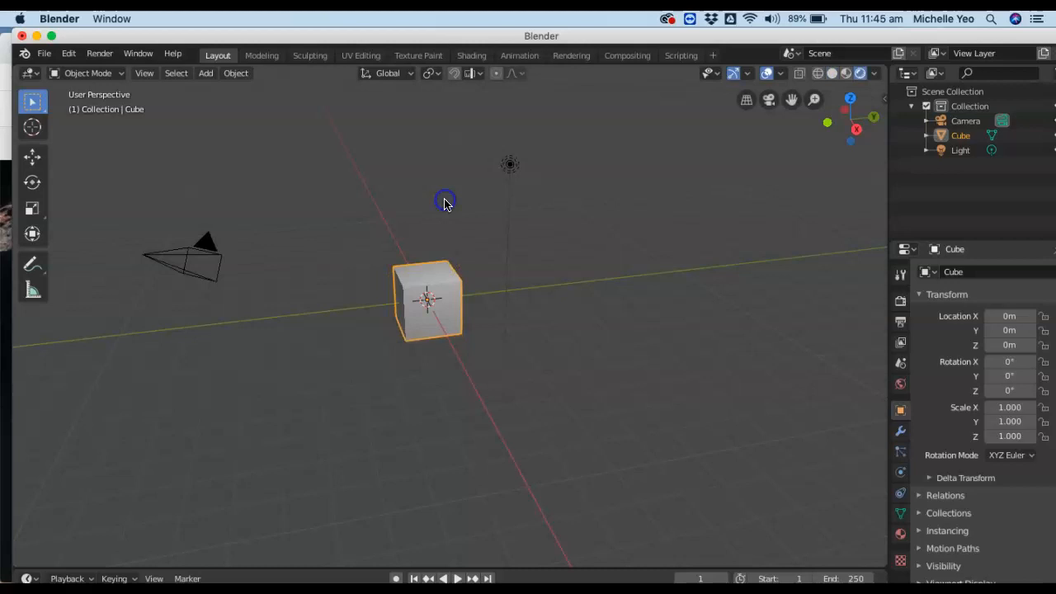
{"action": "key", "text": "z"}
{"action": "left_click", "coordinate": [454, 242]}
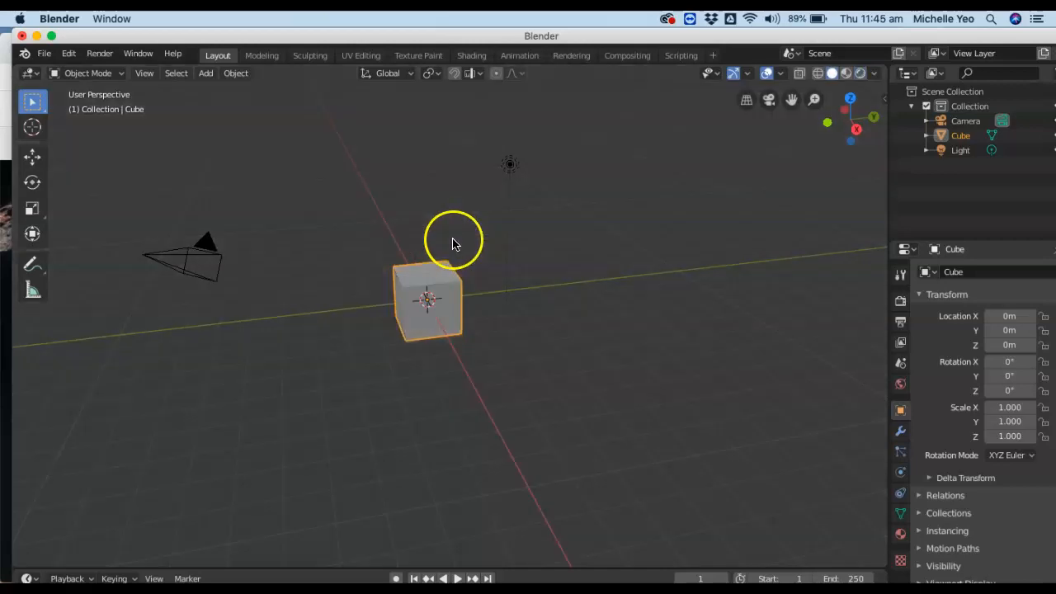
{"action": "left_click", "coordinate": [387, 408]}
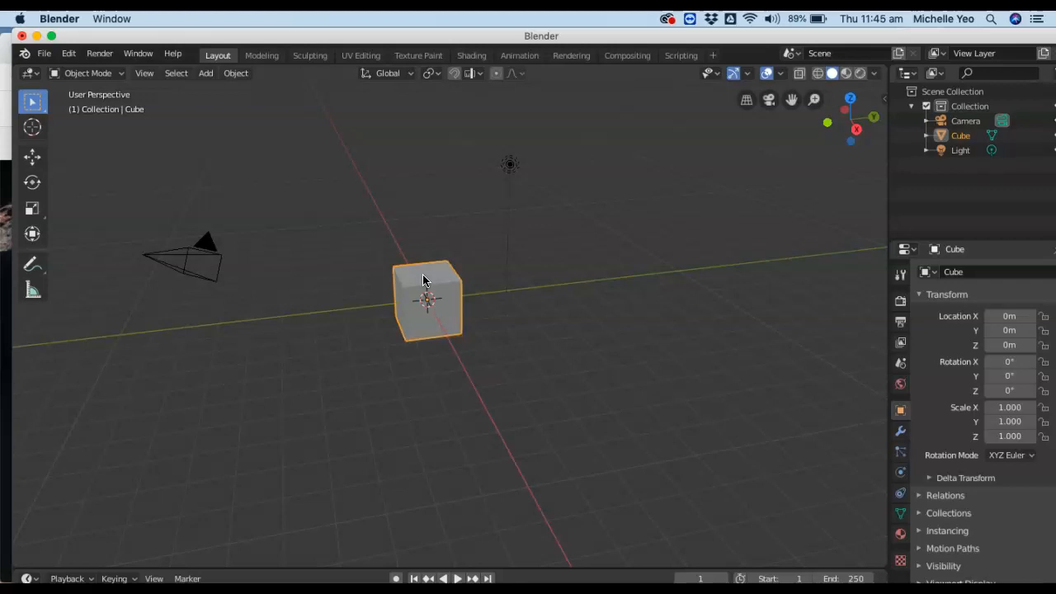
Move the cube freely to about X -2.50 m, Y -3.14 m, Z 3.50 m and clear its location back to the origin
{"action": "key", "text": "g"}
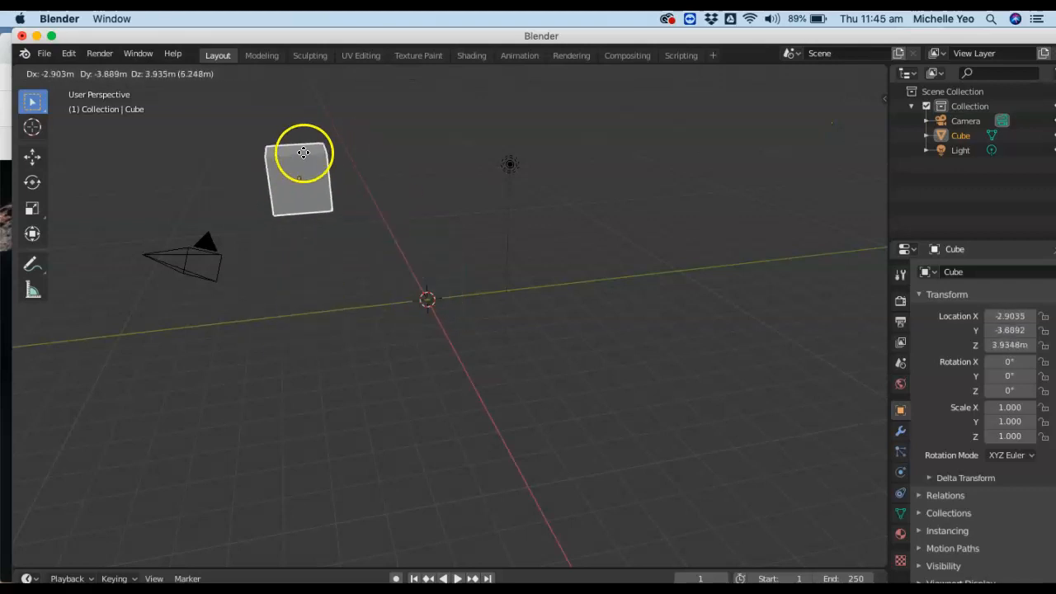
{"action": "left_click", "coordinate": [318, 169]}
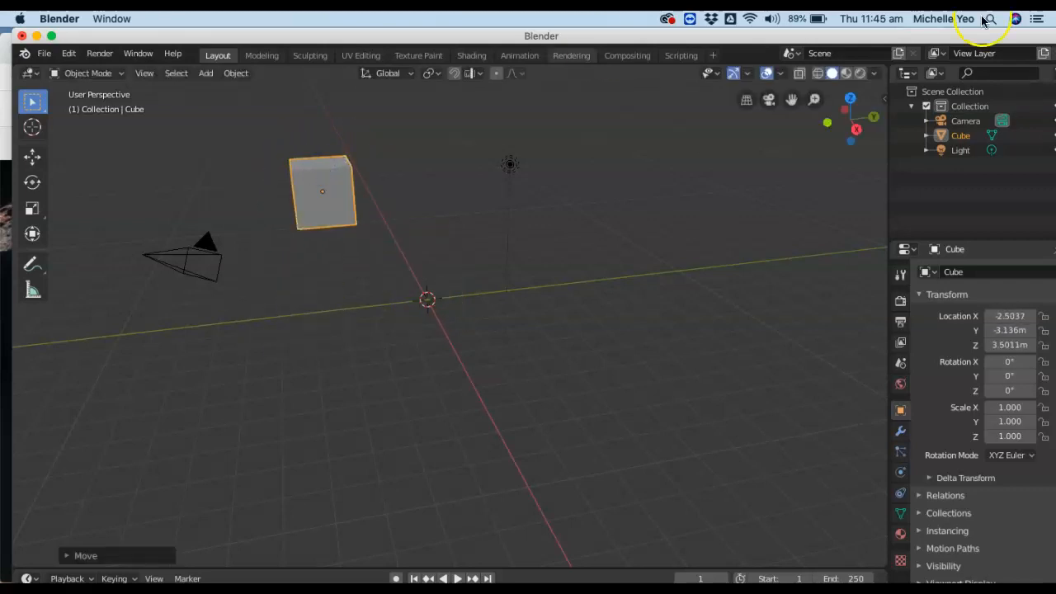
{"action": "mouse_move", "coordinate": [844, 113]}
{"action": "left_mouse_down"}
{"action": "mouse_move", "coordinate": [31, 132]}
{"action": "mouse_move", "coordinate": [132, 146]}
{"action": "mouse_move", "coordinate": [144, 560]}
{"action": "mouse_move", "coordinate": [130, 75]}
{"action": "mouse_move", "coordinate": [75, 108]}
{"action": "mouse_move", "coordinate": [441, 229]}
{"action": "mouse_move", "coordinate": [778, 99]}
{"action": "mouse_move", "coordinate": [796, 124]}
{"action": "mouse_move", "coordinate": [789, 158]}
{"action": "mouse_move", "coordinate": [771, 153]}
{"action": "mouse_move", "coordinate": [828, 119]}
{"action": "left_mouse_up"}
{"action": "key", "text": "alt+g"}
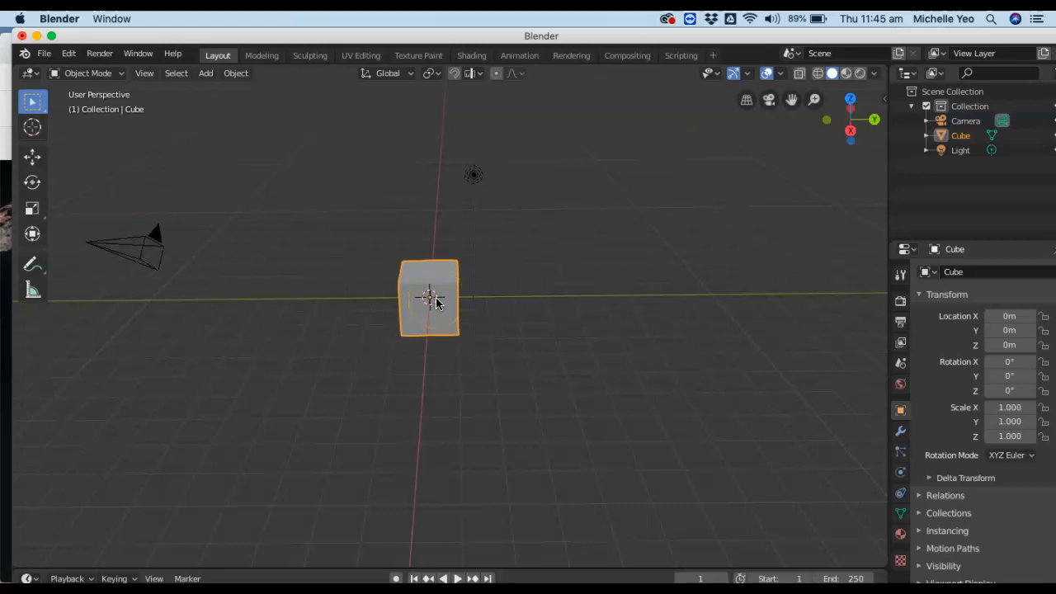
Move the cube along the Z axis to about 0.72 m and along the Y axis to about 0.06 m
{"action": "key", "text": "g"}
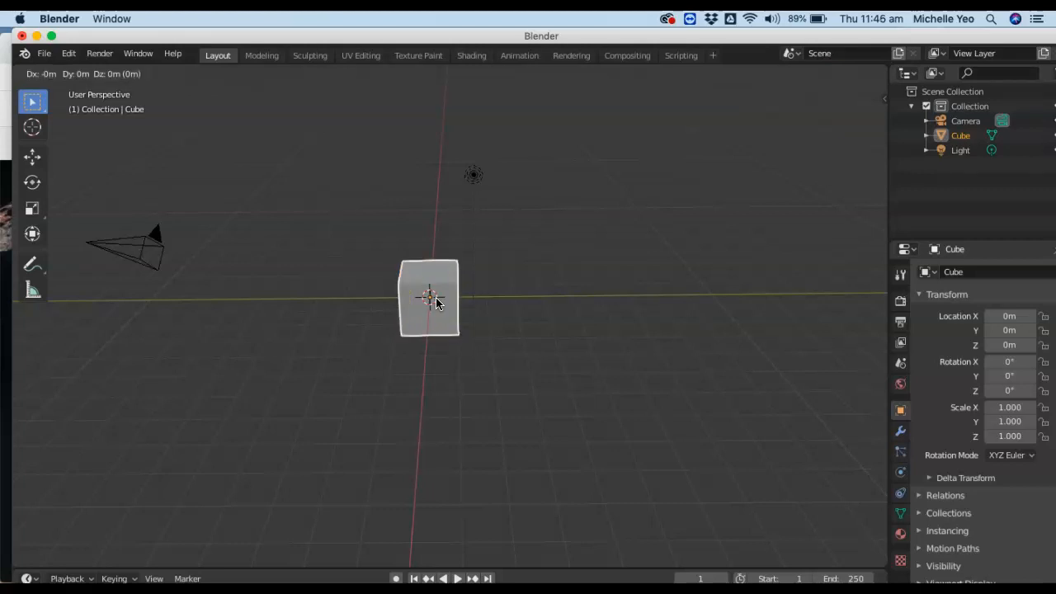
{"action": "key", "text": "z"}
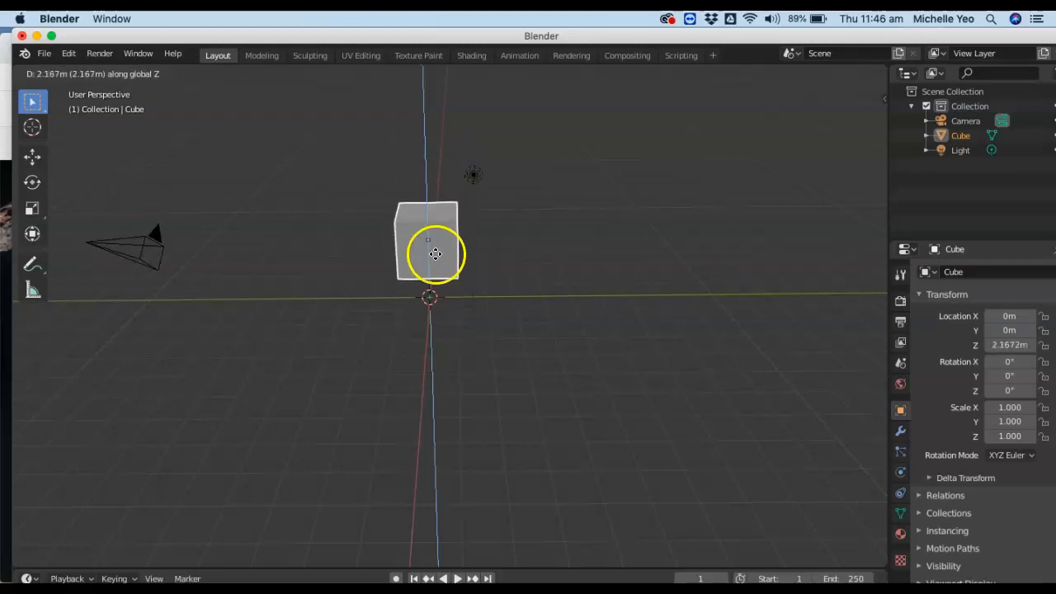
{"action": "left_click", "coordinate": [434, 280]}
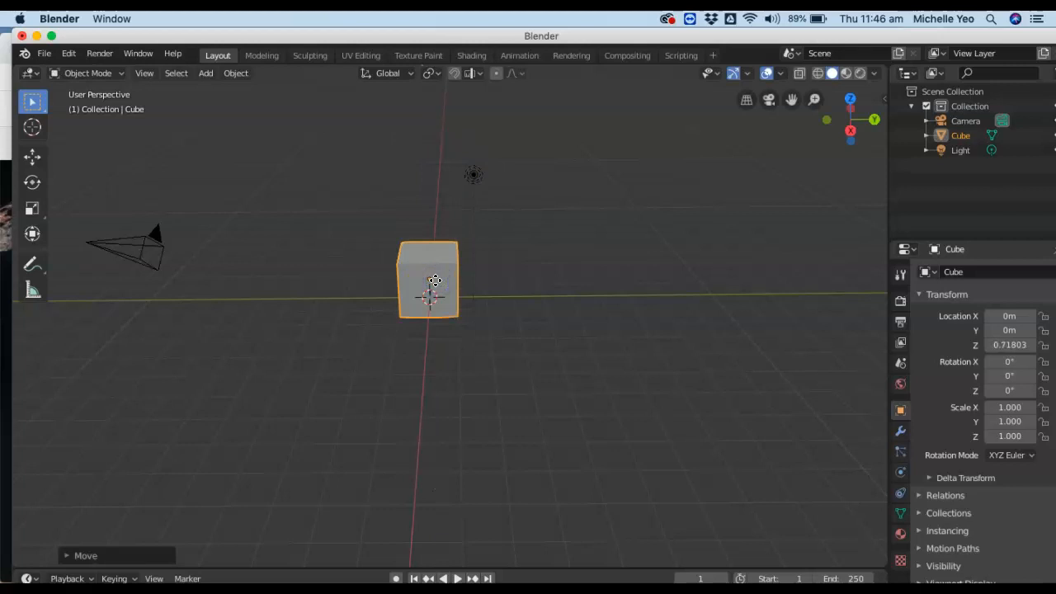
{"action": "key", "text": "g"}
{"action": "key", "text": "y"}
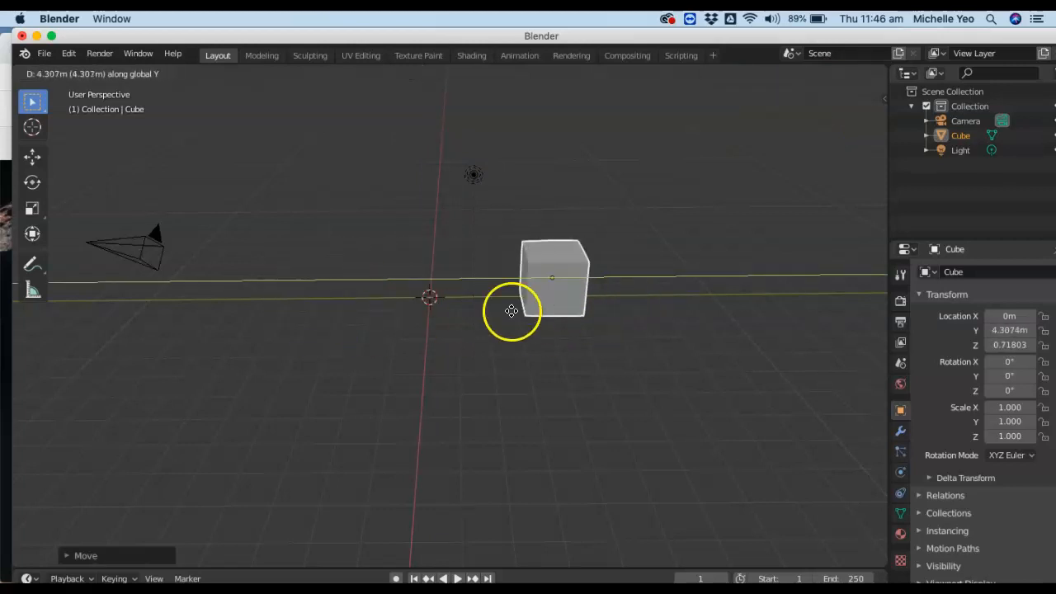
{"action": "left_click", "coordinate": [445, 334]}
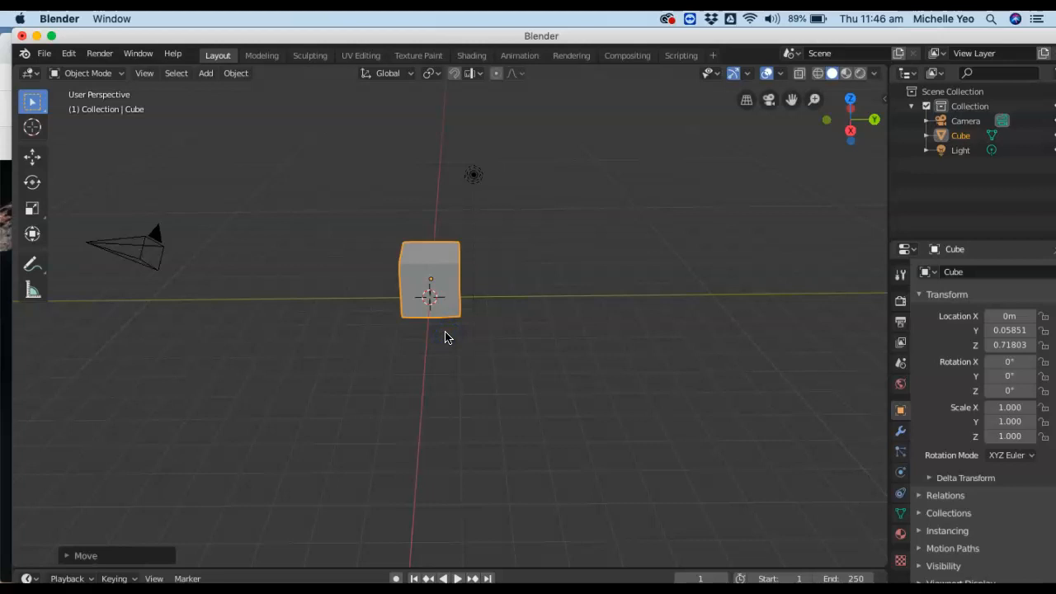
Move the cube along the X axis to about 0.87 m and along the Z axis to about 0.34 m
{"action": "key", "text": "g"}
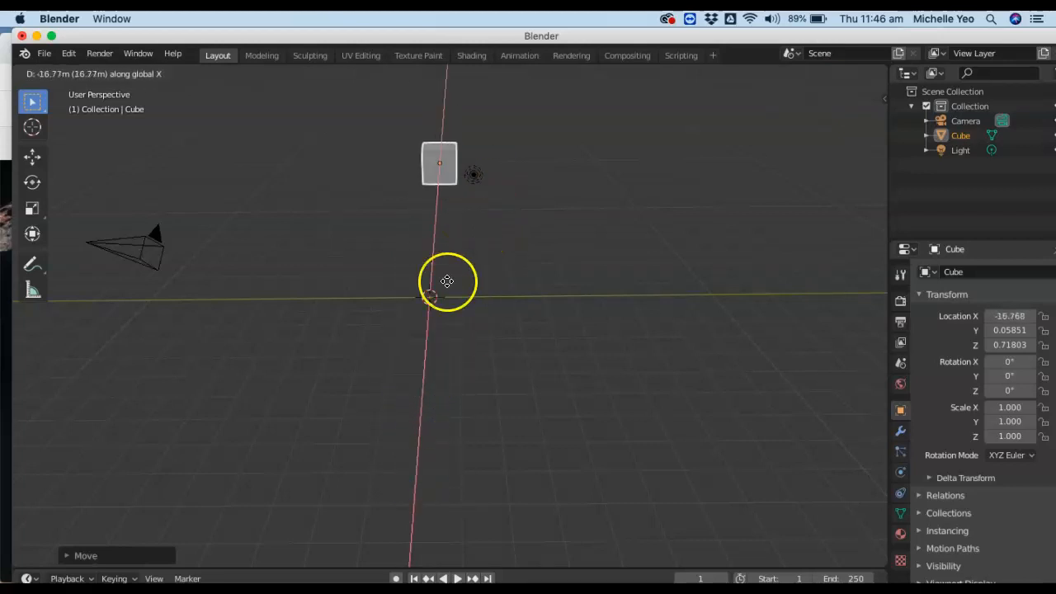
{"action": "left_click", "coordinate": [441, 346]}
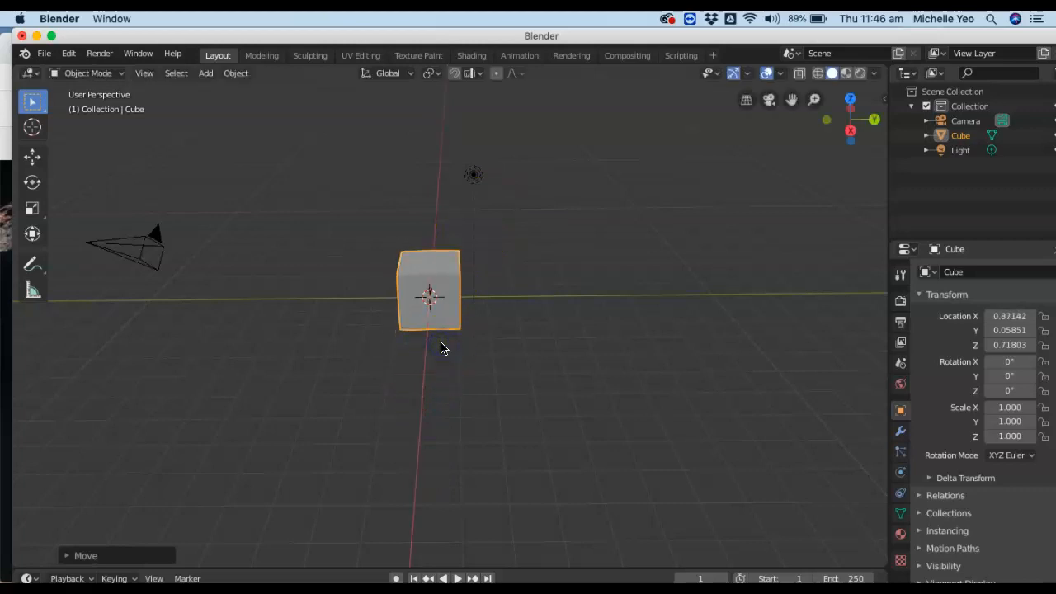
{"action": "key", "text": "g"}
{"action": "key", "text": "z"}
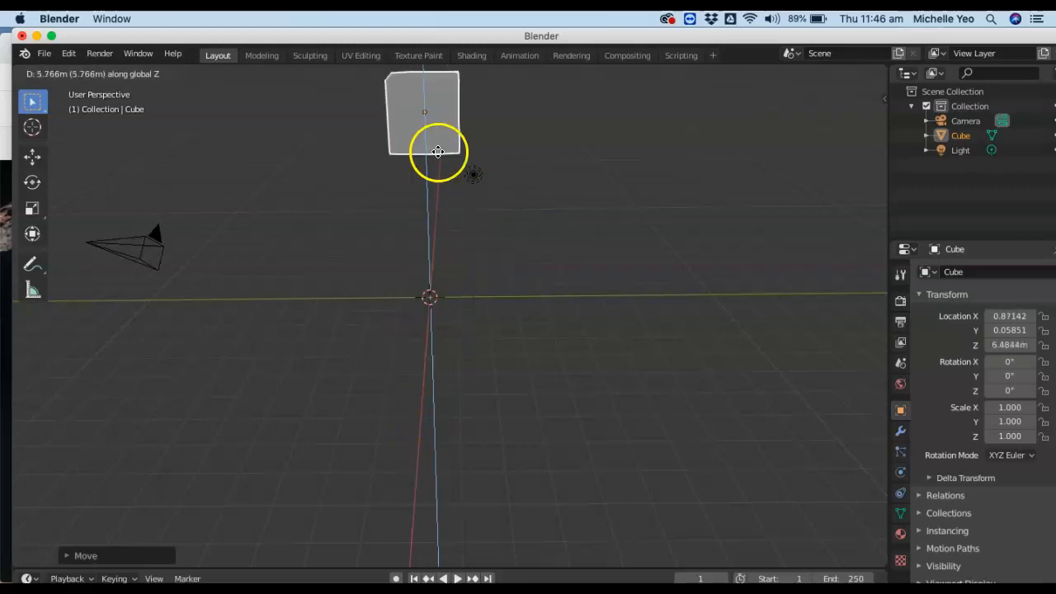
{"action": "left_click", "coordinate": [433, 353]}
Move the cube along the Y axis to about 0.14 m and along the X axis to about 0.43 m
{"action": "key", "text": "g"}
{"action": "key", "text": "x"}
{"action": "key", "text": "y"}
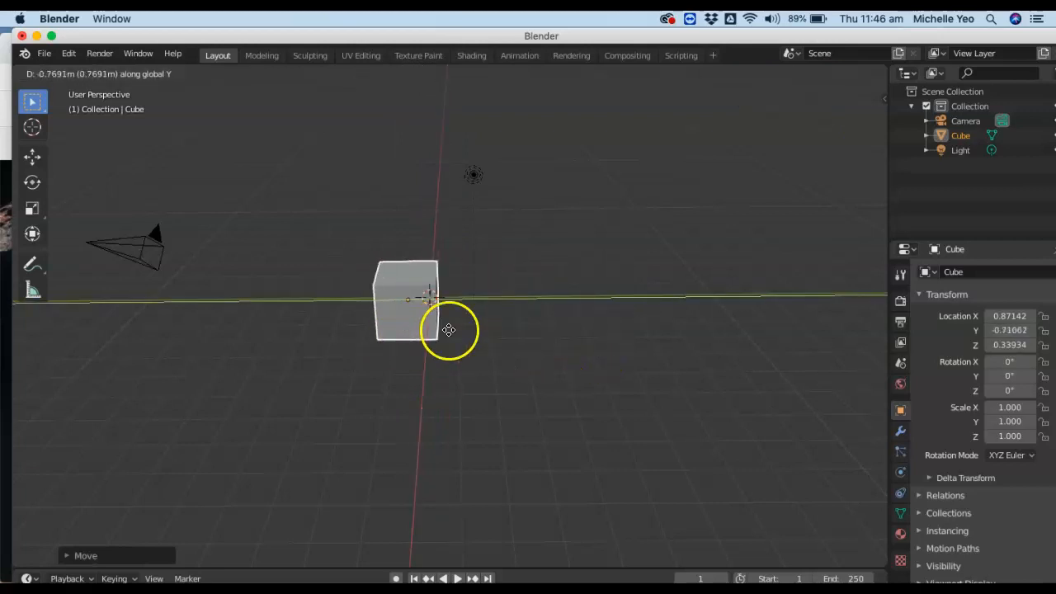
{"action": "left_click", "coordinate": [434, 325]}
{"action": "key", "text": "g"}
{"action": "key", "text": "x"}
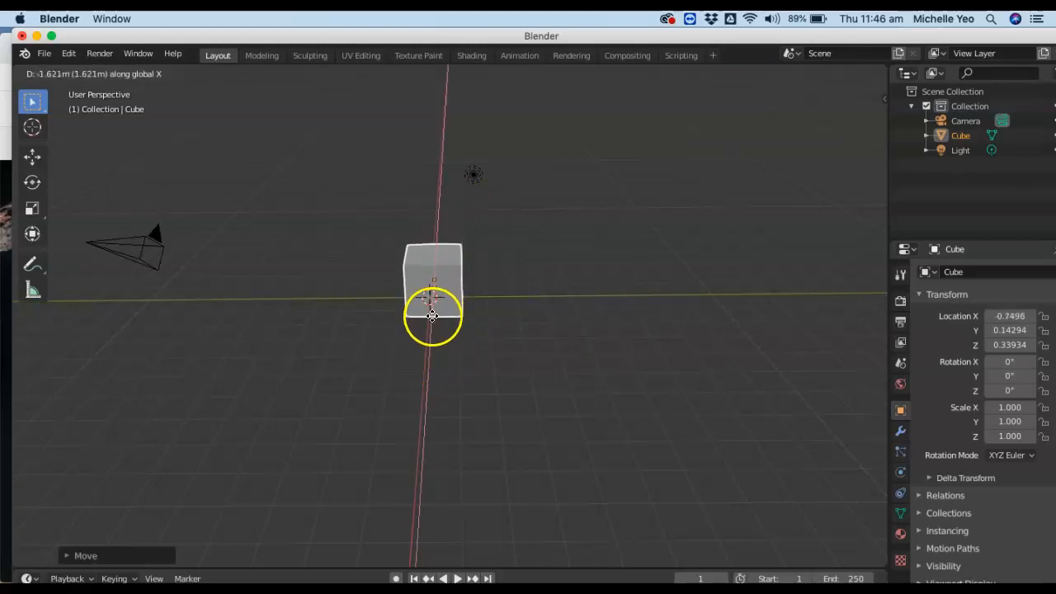
{"action": "left_click", "coordinate": [432, 315]}
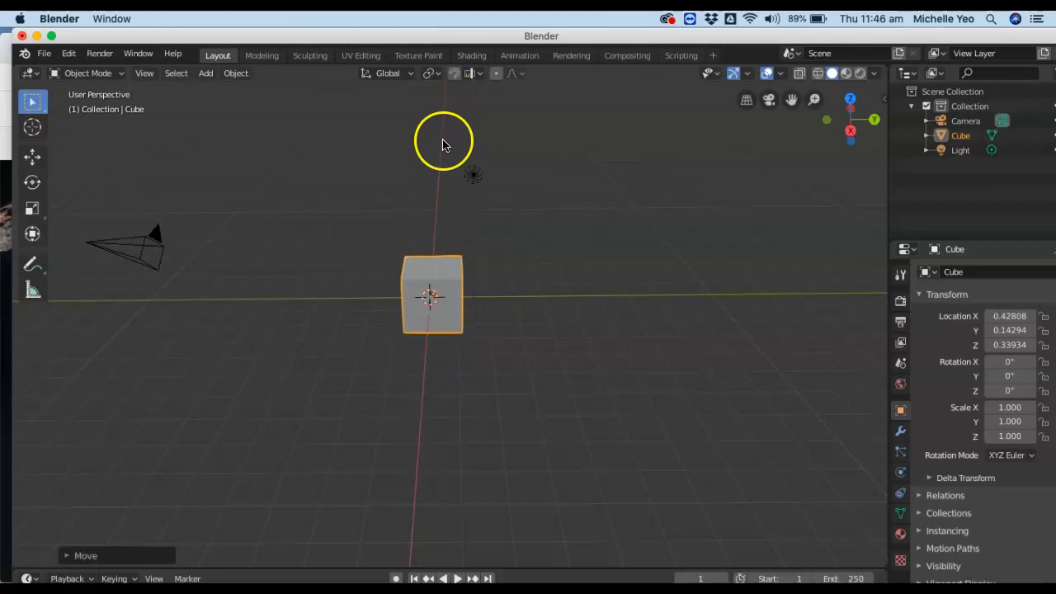
Viewing along the Y axis, move the cube along X to about -0.15 m and along Y to about 0.01 m
{"action": "left_click_drag", "start_coordinate": [875, 121], "coordinate": [675, 118]}
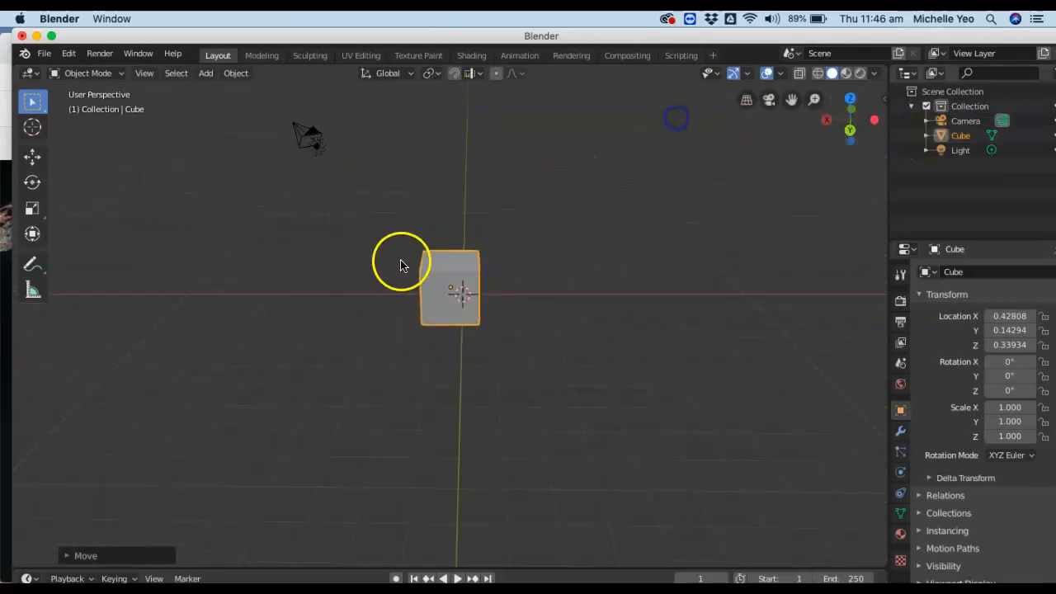
{"action": "left_click", "coordinate": [448, 270]}
{"action": "key", "text": "g"}
{"action": "key", "text": "x"}
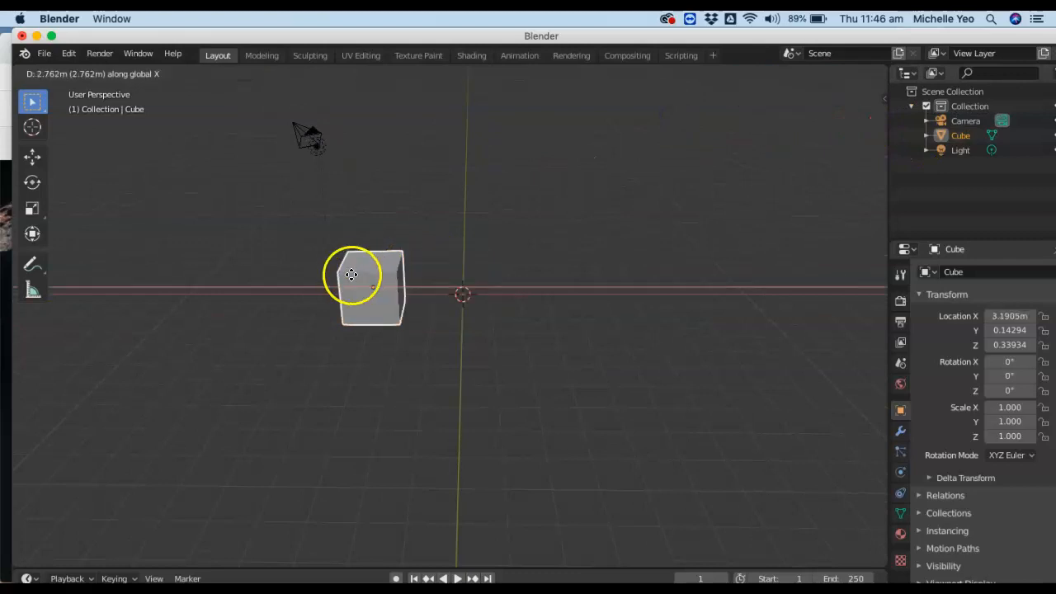
{"action": "left_click", "coordinate": [464, 303]}
{"action": "key", "text": "g"}
{"action": "key", "text": "y"}
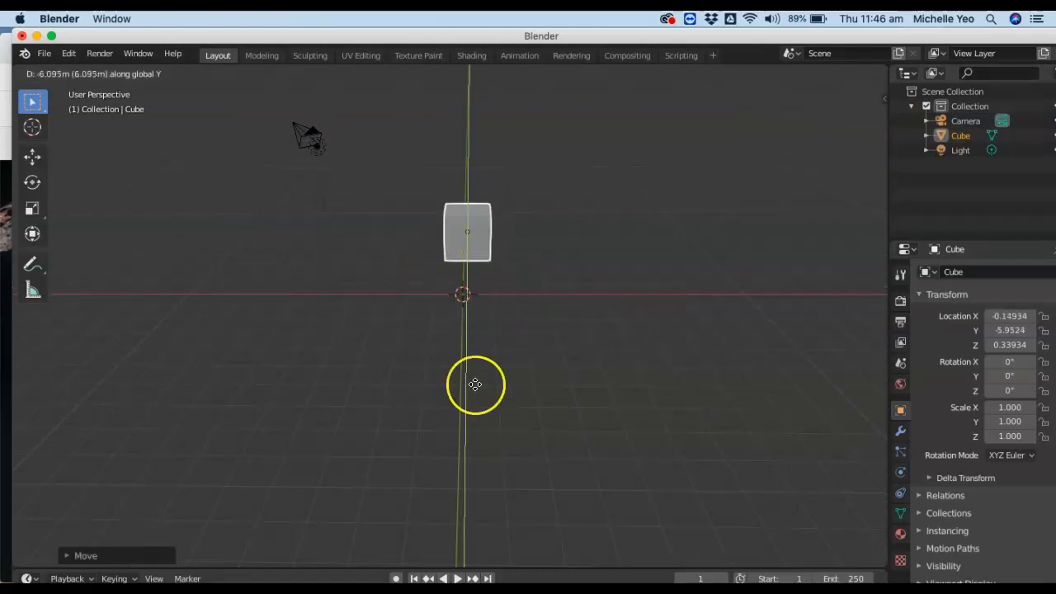
{"action": "left_click", "coordinate": [467, 295]}
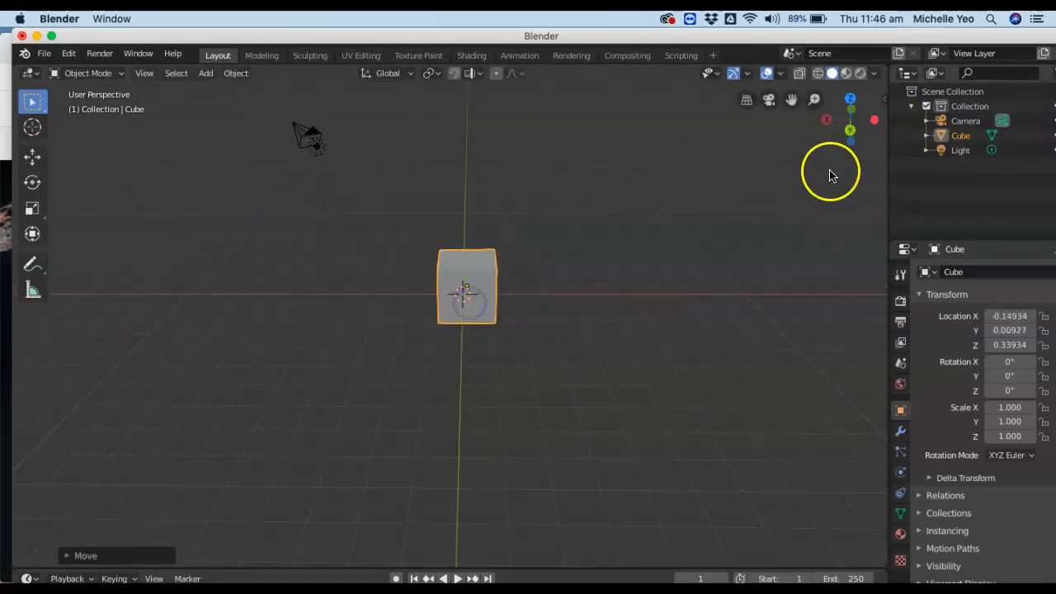
From a diagonal view, move the cube along X to about -0.08 m and along Y to about -0.50 m
{"action": "left_click_drag", "start_coordinate": [848, 129], "coordinate": [54, 121]}
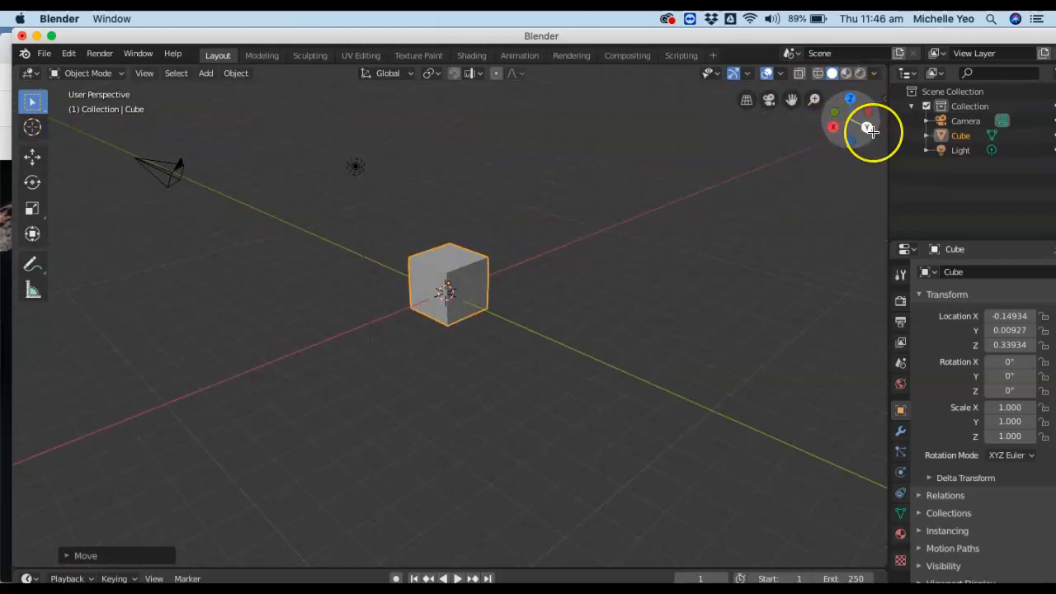
{"action": "left_click", "coordinate": [642, 193]}
{"action": "left_click", "coordinate": [476, 263]}
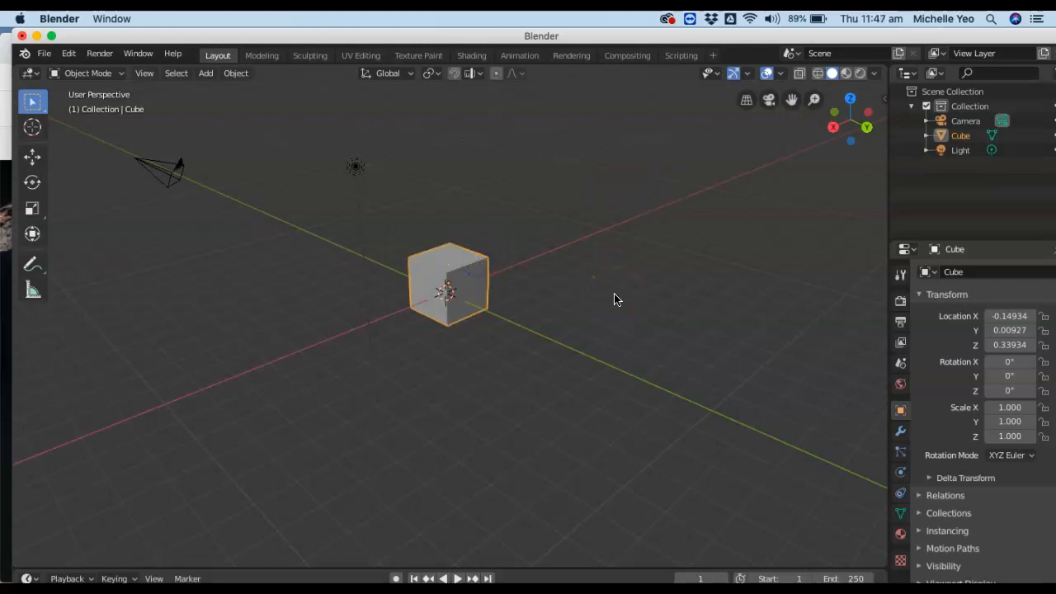
{"action": "key", "text": "g"}
{"action": "key", "text": "x"}
{"action": "left_click", "coordinate": [604, 278]}
{"action": "key", "text": "g"}
{"action": "key", "text": "y"}
{"action": "left_click", "coordinate": [584, 301]}
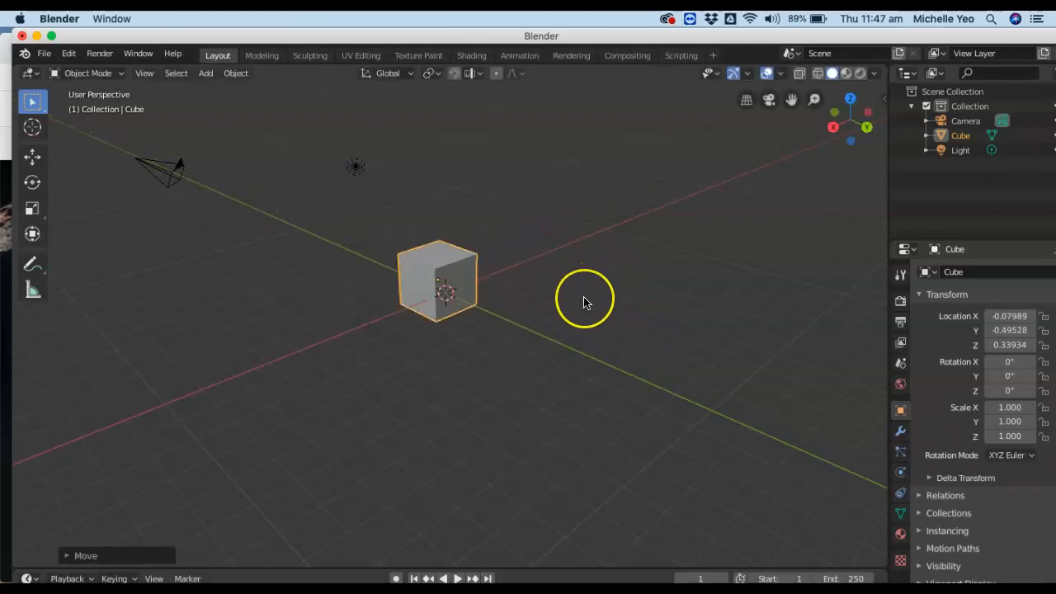
Move the cube along the Z axis to about 0.32 m
{"action": "key", "text": "g"}
{"action": "key", "text": "z"}
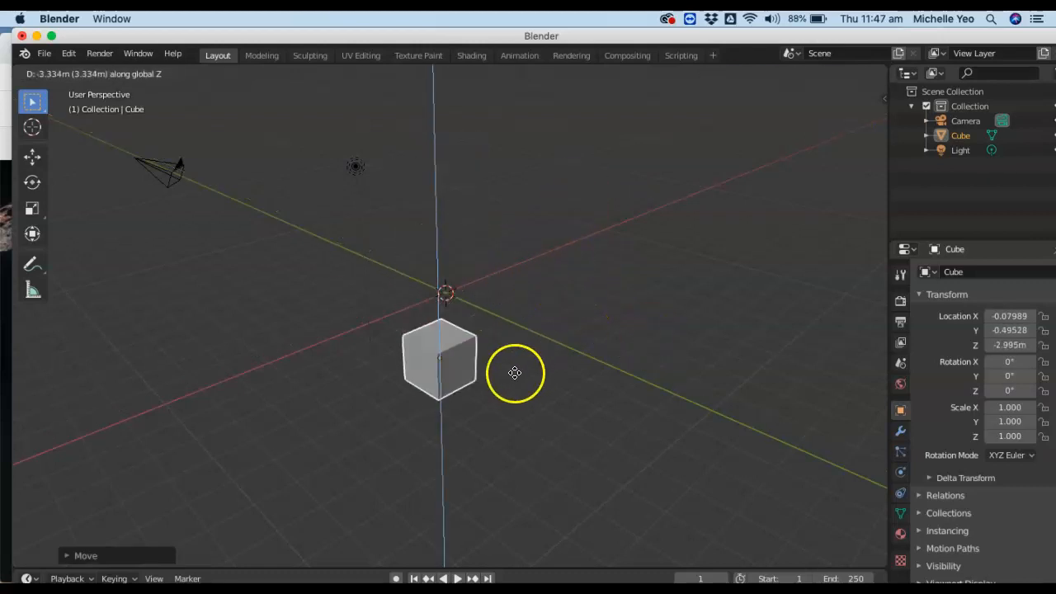
{"action": "left_click", "coordinate": [538, 301]}
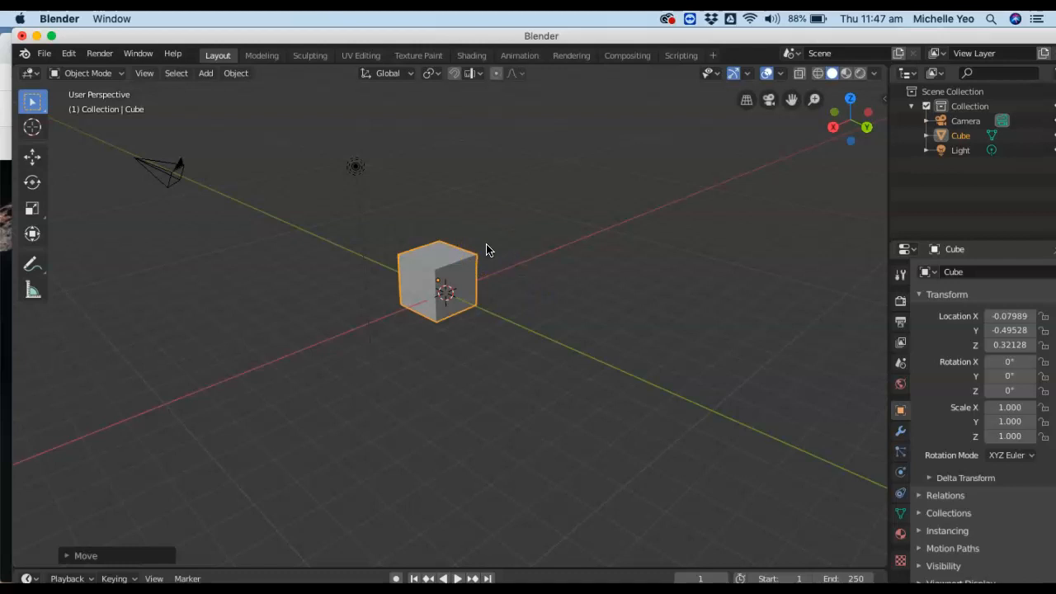
Scale the cube uniformly to about 1.20, and adjust its Z scale alone to about 1.05
{"action": "key", "text": "s"}
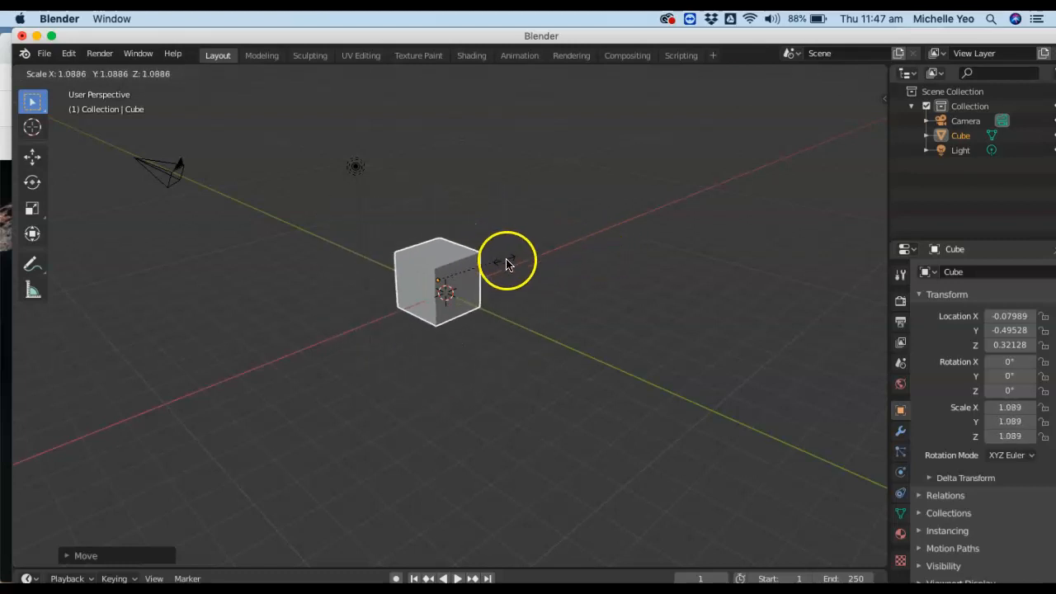
{"action": "left_click", "coordinate": [508, 272]}
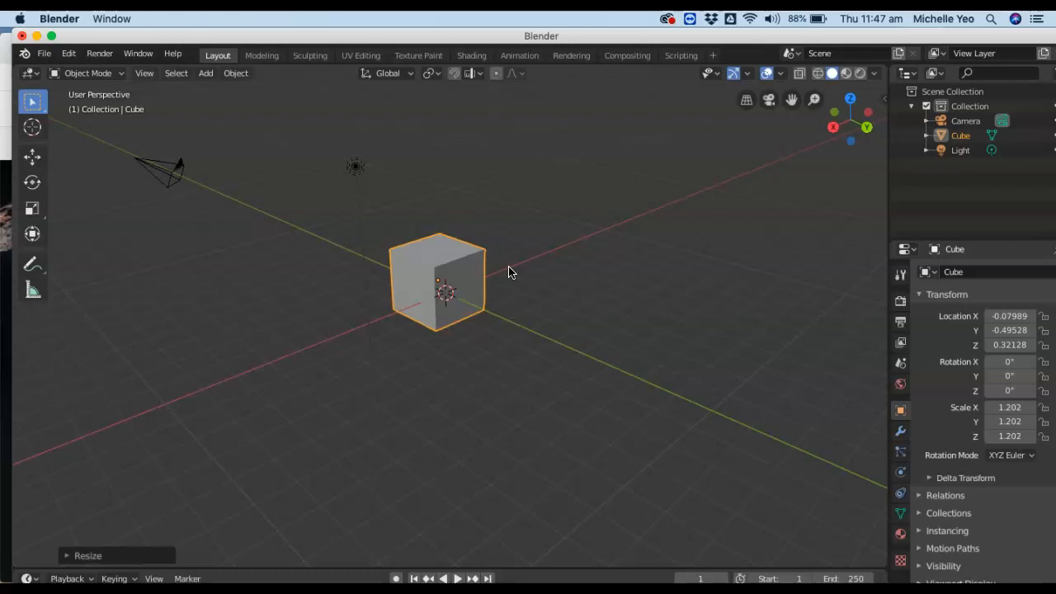
{"action": "key", "text": "s"}
{"action": "key", "text": "z"}
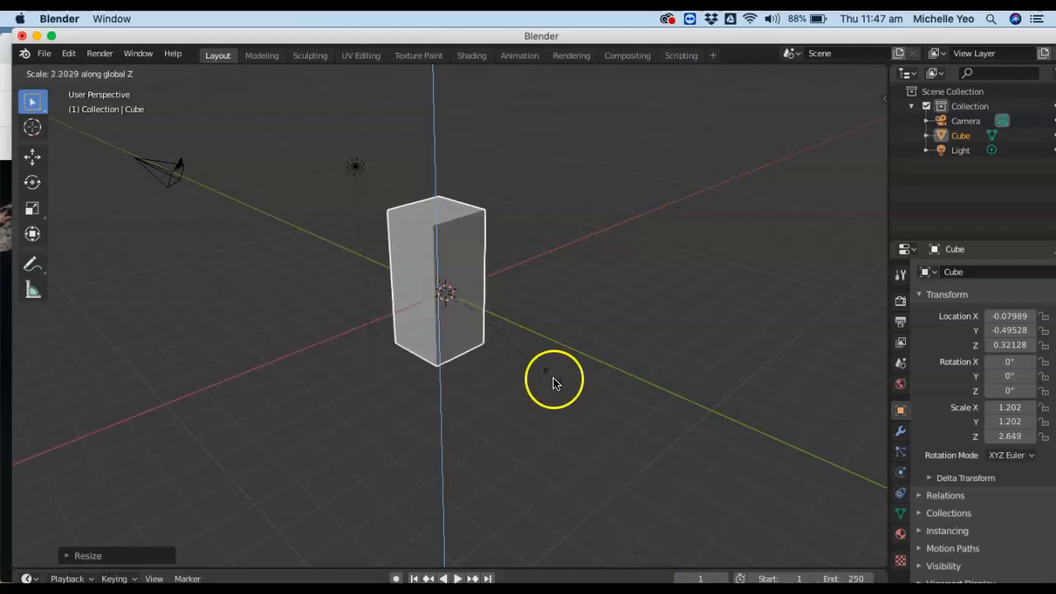
{"action": "left_click", "coordinate": [490, 313]}
Try moving the cube along Y to about -0.59 m and scaling it along Y to about 1.77
{"action": "key", "text": "g"}
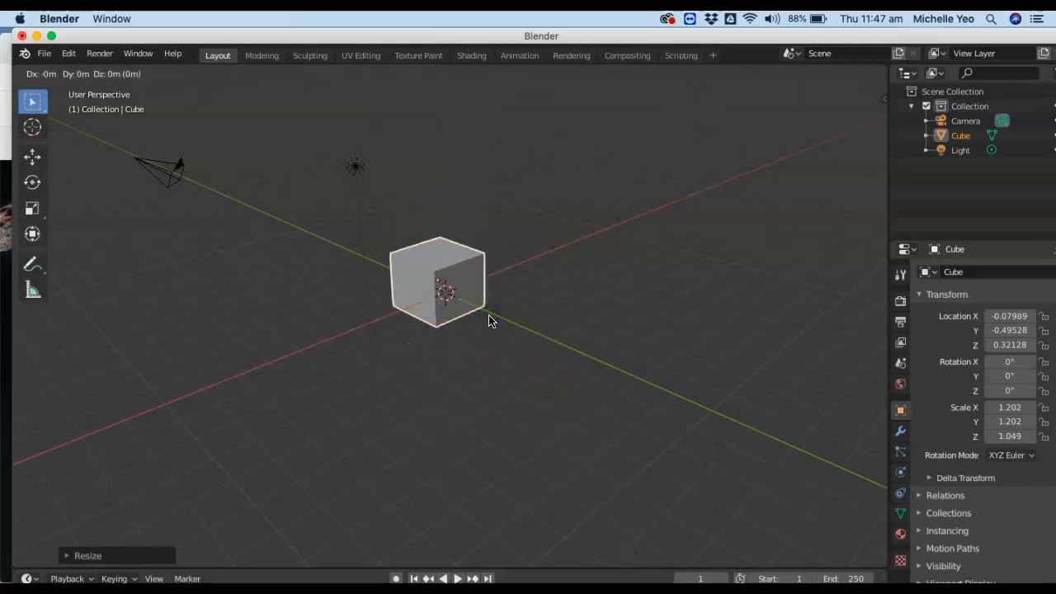
{"action": "key", "text": "y"}
{"action": "left_click", "coordinate": [489, 310]}
{"action": "key", "text": "s"}
{"action": "key", "text": "y"}
{"action": "left_click", "coordinate": [518, 329]}
Try stretching the cube along the X axis, and undo the latest scaling and Y-axis move
{"action": "key", "text": "s"}
{"action": "key", "text": "x"}
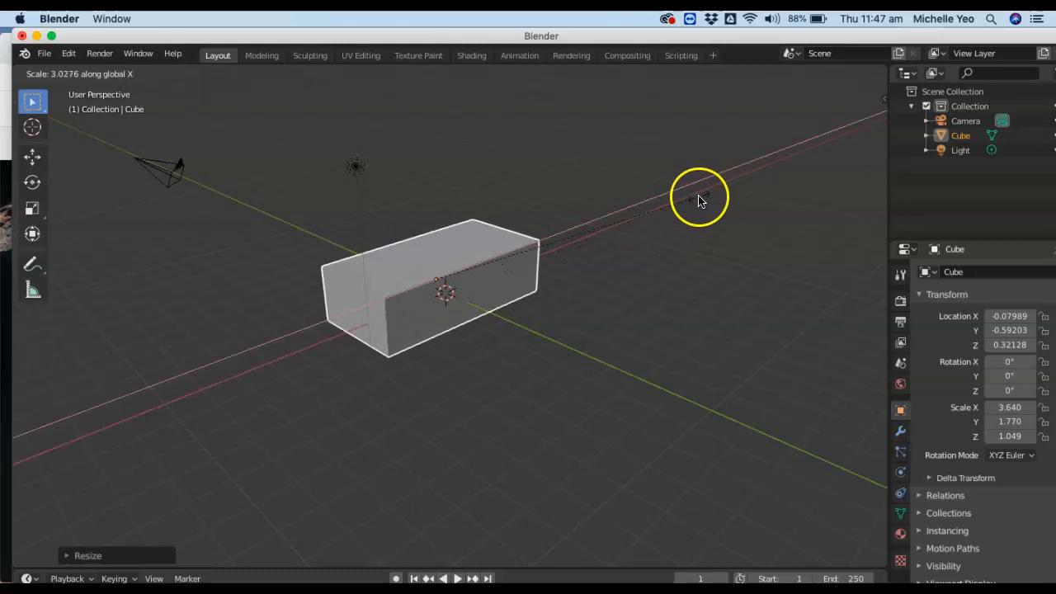
{"action": "left_click", "coordinate": [668, 256]}
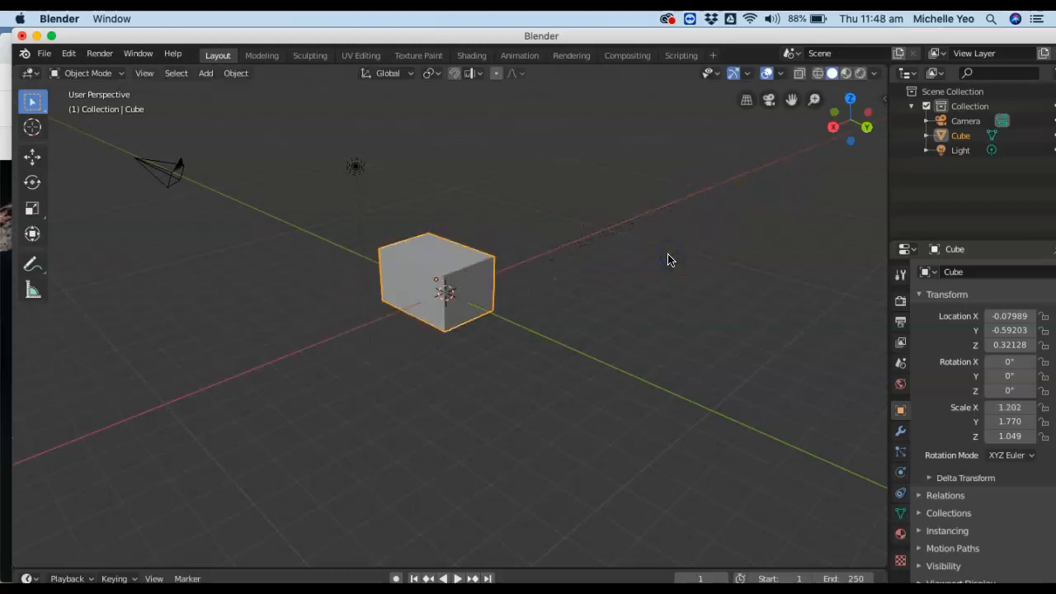
{"action": "key", "text": "super+z"}
{"action": "left_click", "coordinate": [470, 293]}
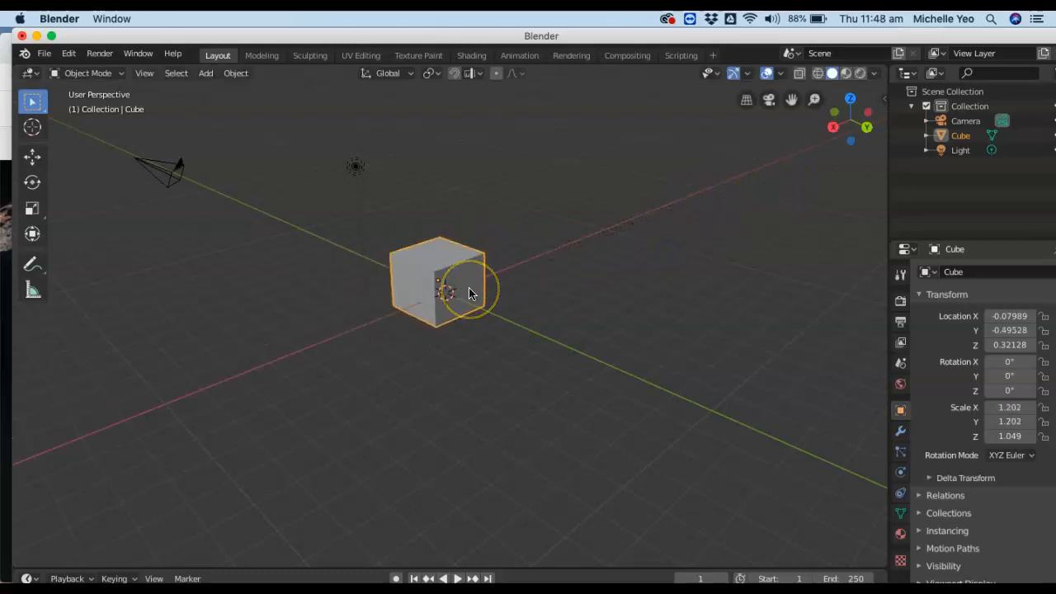
Flatten the cube into a thin slab by scaling it along Z to about 0.15
{"action": "key", "text": "s"}
{"action": "key", "text": "z"}
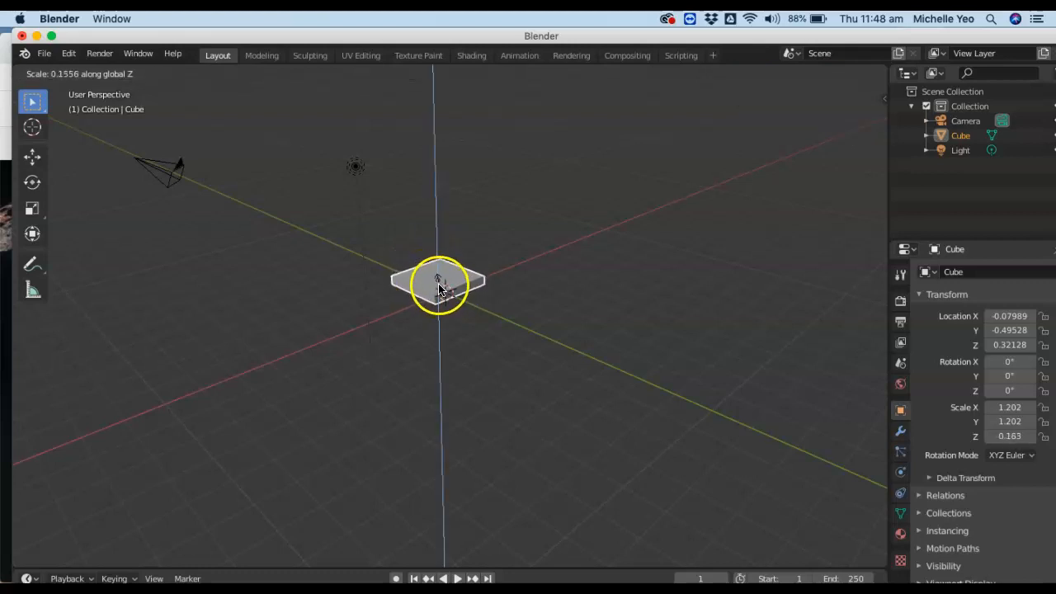
{"action": "left_click", "coordinate": [439, 285]}
Add a second cube and shape it into a thin post, scaled to about 0.27 in X and Y and about 3.07 in Z
{"action": "key", "text": "shift+a"}
{"action": "mouse_move", "coordinate": [460, 284]}
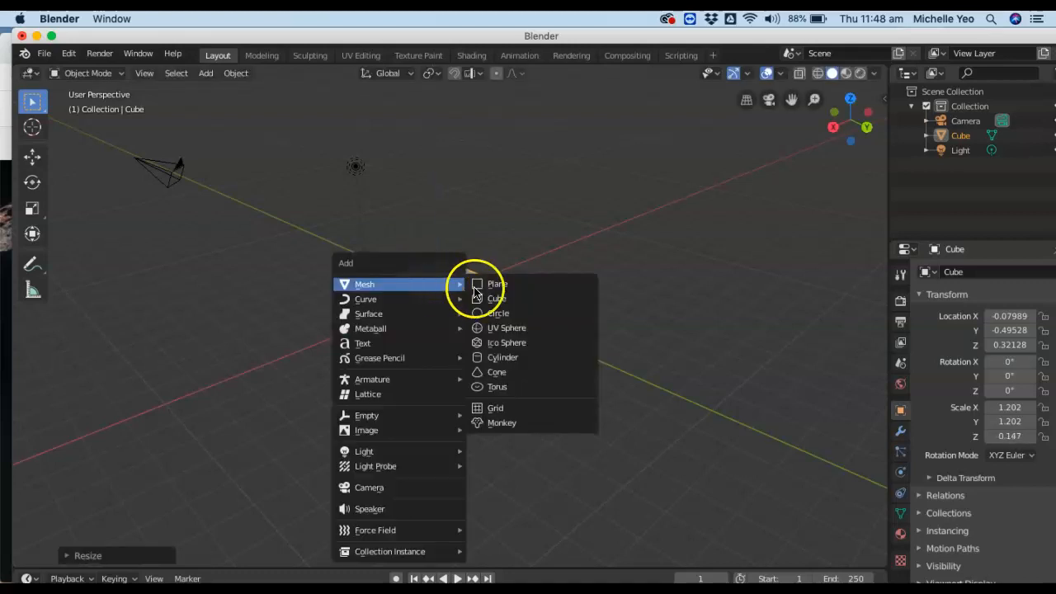
{"action": "left_click", "coordinate": [490, 301]}
{"action": "key", "text": "s"}
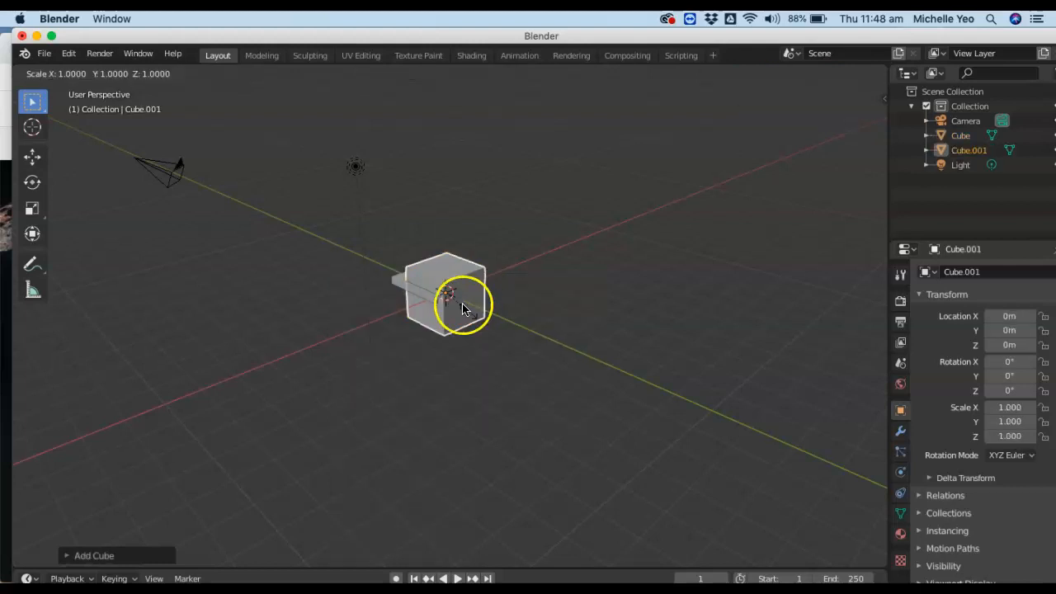
{"action": "left_click", "coordinate": [449, 303]}
{"action": "key", "text": "s"}
{"action": "key", "text": "z"}
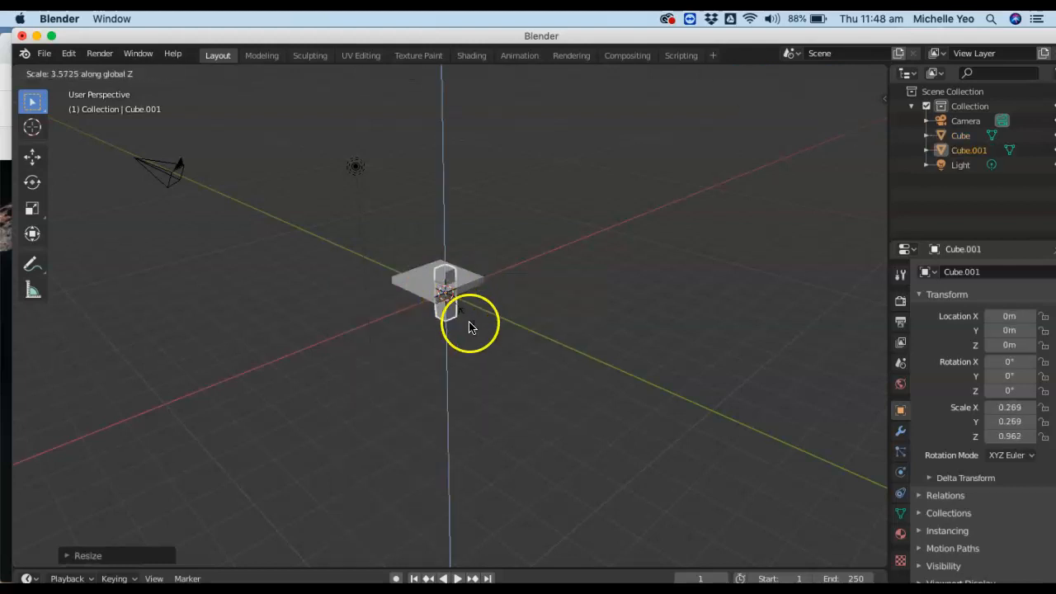
{"action": "left_click", "coordinate": [483, 379]}
Move the post along the X axis to about -0.99 m, towards the slab's far edge
{"action": "key", "text": "g"}
{"action": "key", "text": "x"}
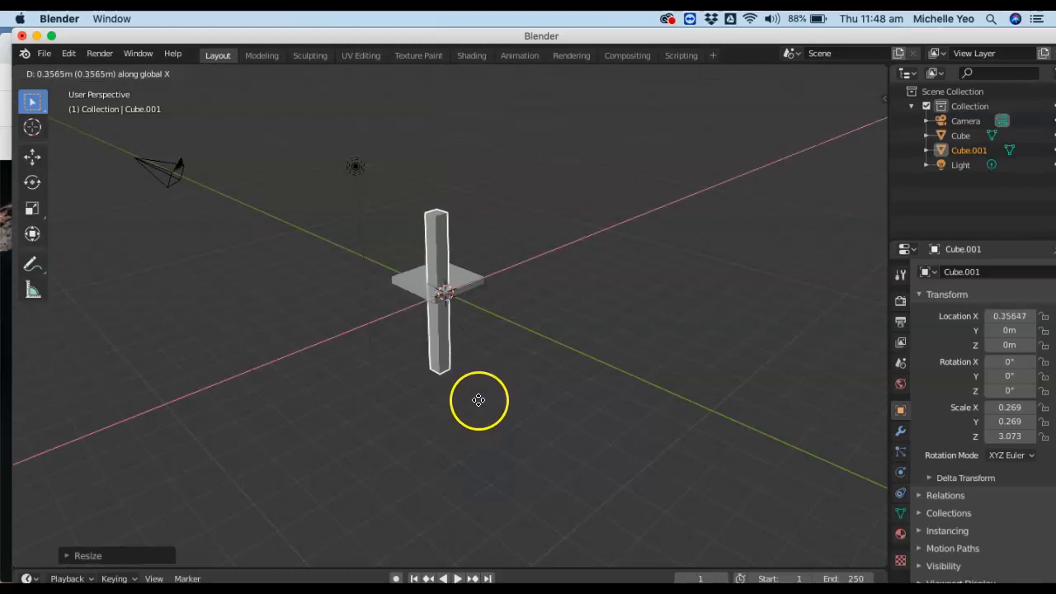
{"action": "left_click", "coordinate": [472, 408]}
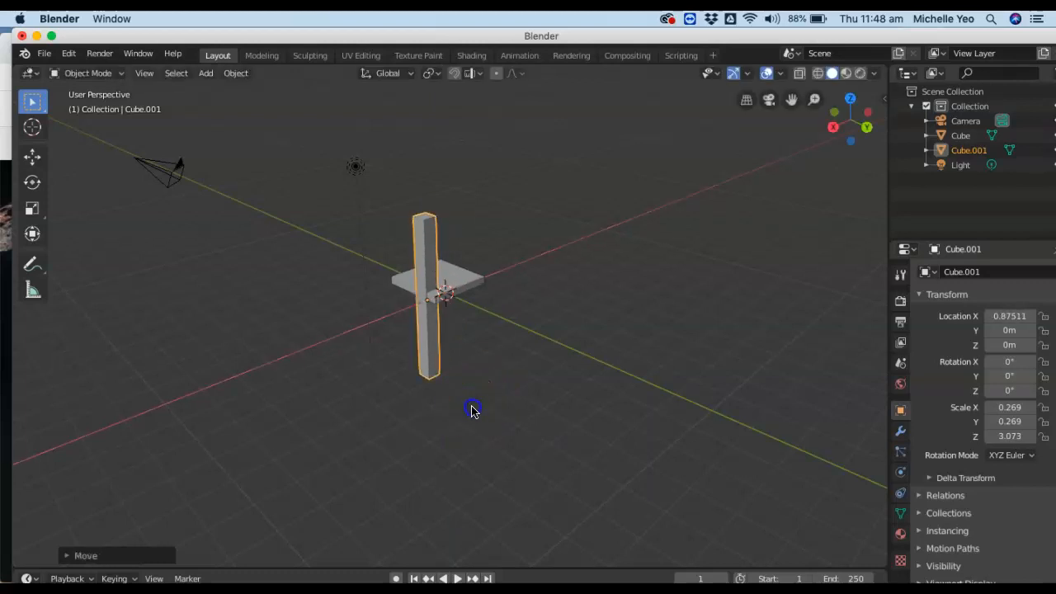
{"action": "left_click", "coordinate": [519, 400]}
{"action": "left_click_drag", "start_coordinate": [857, 104], "coordinate": [870, 183]}
{"action": "left_click", "coordinate": [428, 264]}
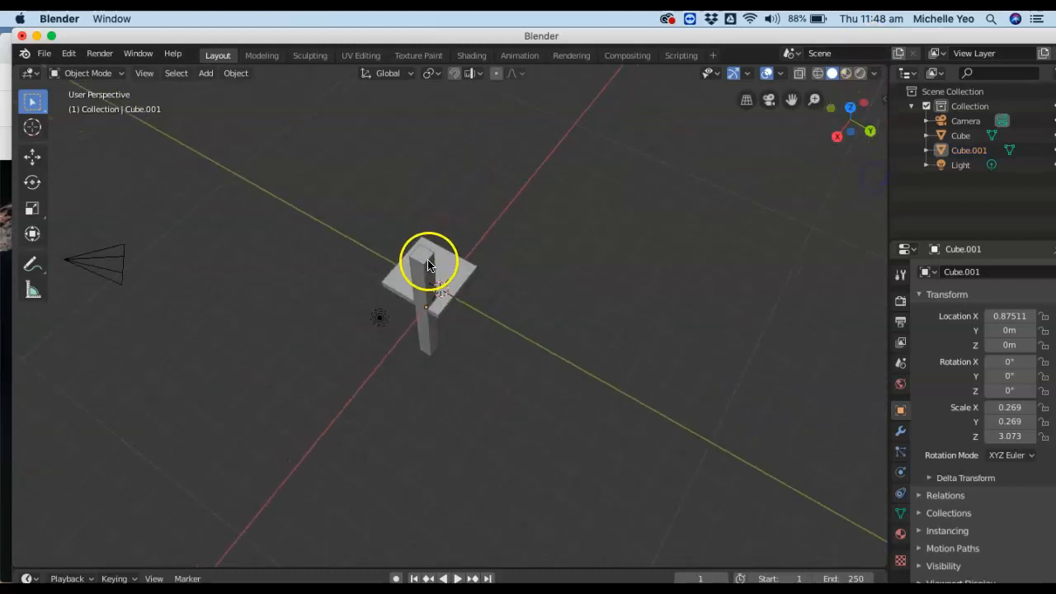
{"action": "key", "text": "g"}
{"action": "key", "text": "x"}
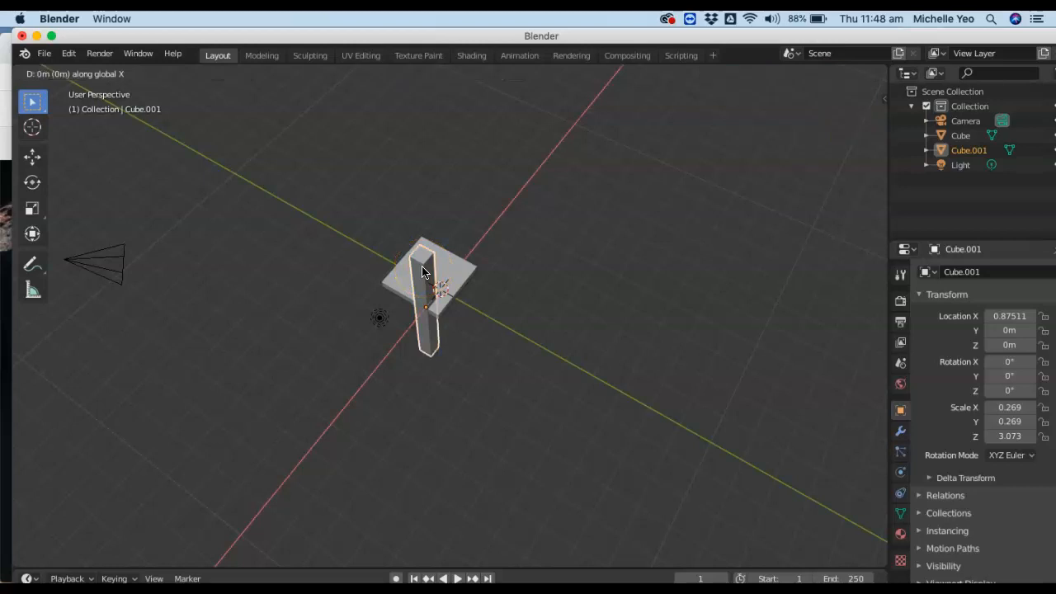
{"action": "left_click", "coordinate": [462, 241]}
Place the post as a leg under the slab's corner, moving it to about 0.48 m in Y and -2.64 m in Z
{"action": "key", "text": "g"}
{"action": "key", "text": "y"}
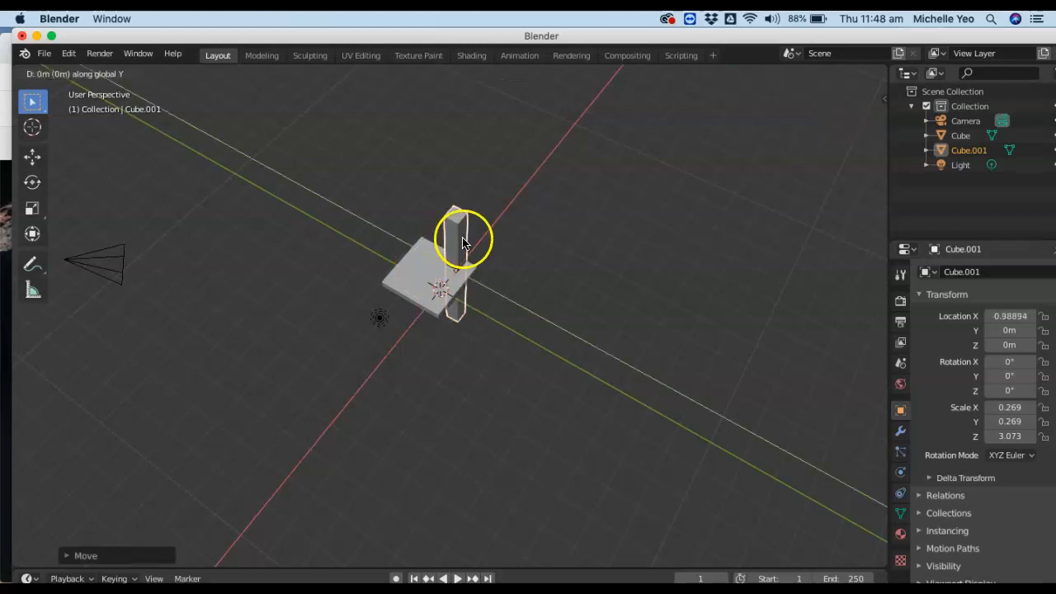
{"action": "left_click", "coordinate": [470, 248]}
{"action": "key", "text": "g"}
{"action": "key", "text": "z"}
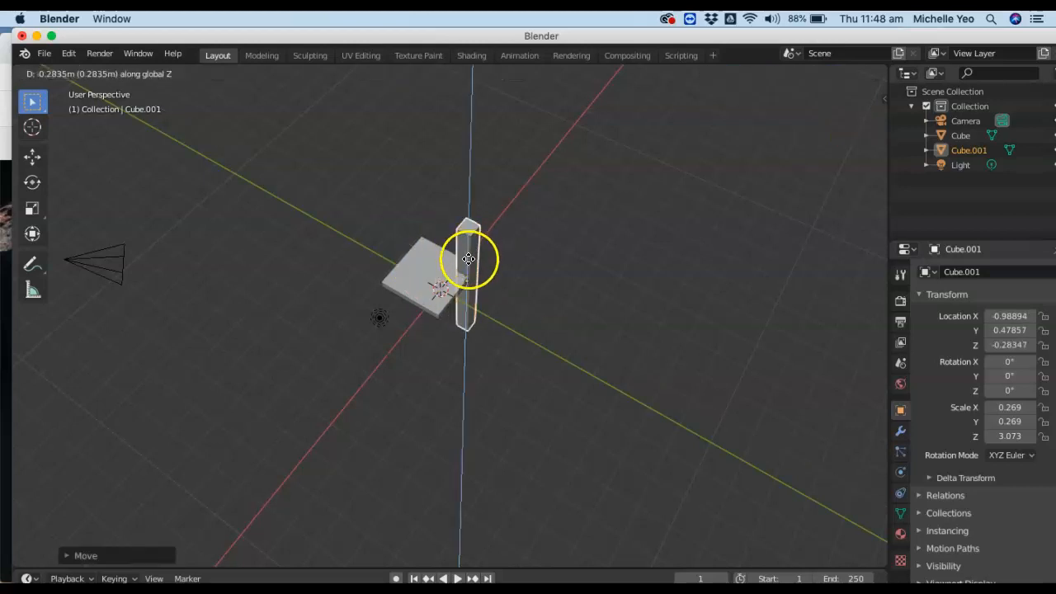
{"action": "left_click", "coordinate": [460, 287]}
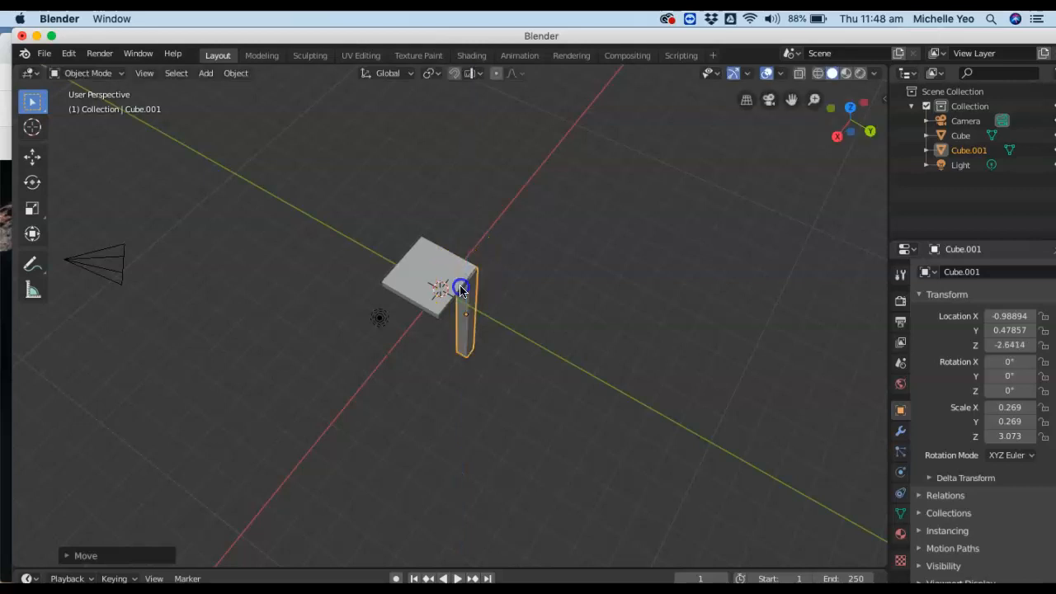
{"action": "left_click", "coordinate": [511, 296]}
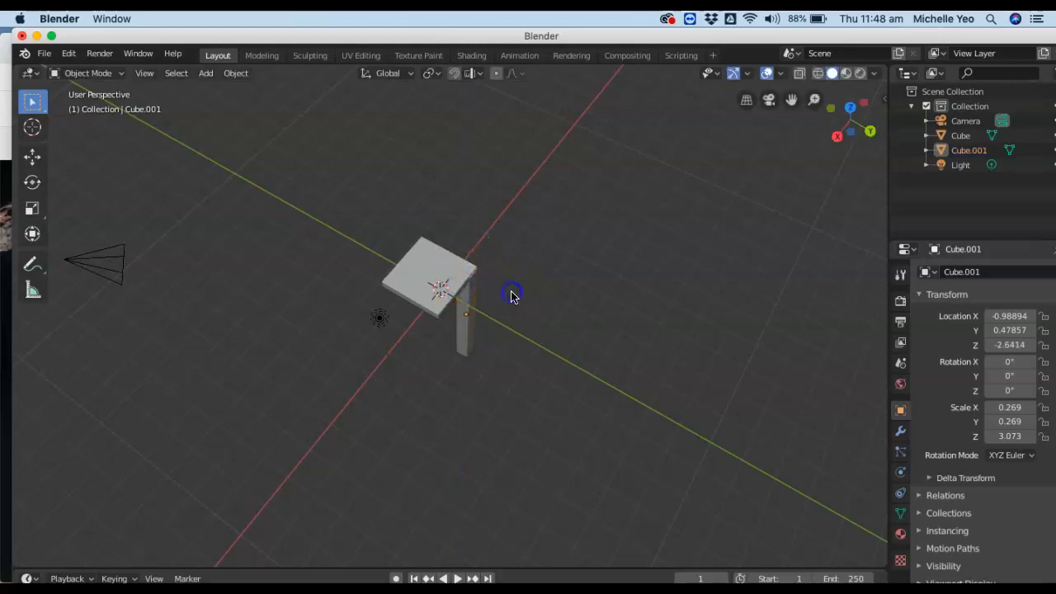
Duplicate the leg and move the copy along X to about 0.88 m, under the adjacent corner
{"action": "key", "text": "shift+d"}
{"action": "right_click", "coordinate": [468, 311]}
{"action": "key", "text": "g"}
{"action": "key", "text": "x"}
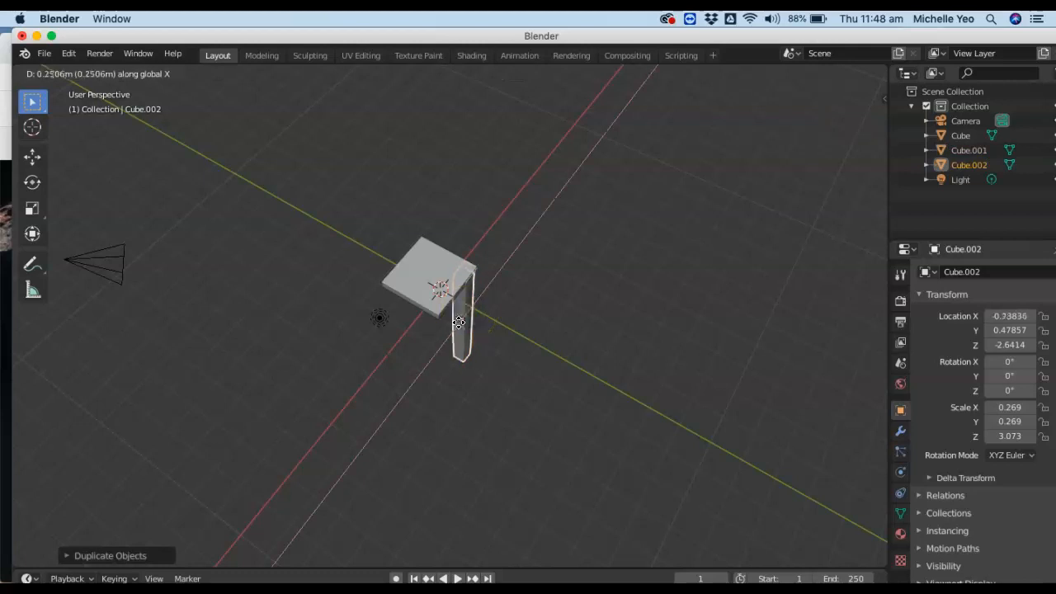
{"action": "left_click", "coordinate": [442, 347]}
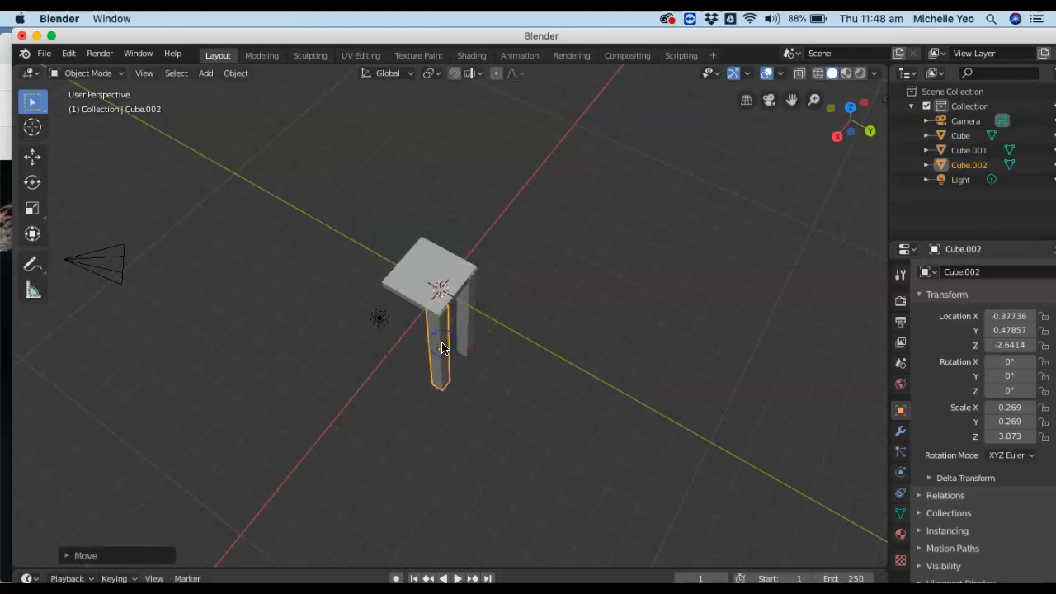
Duplicate the second leg and move the copy along Y to about -1.45 m for the third corner
{"action": "key", "text": "shift+d"}
{"action": "key", "text": "x"}
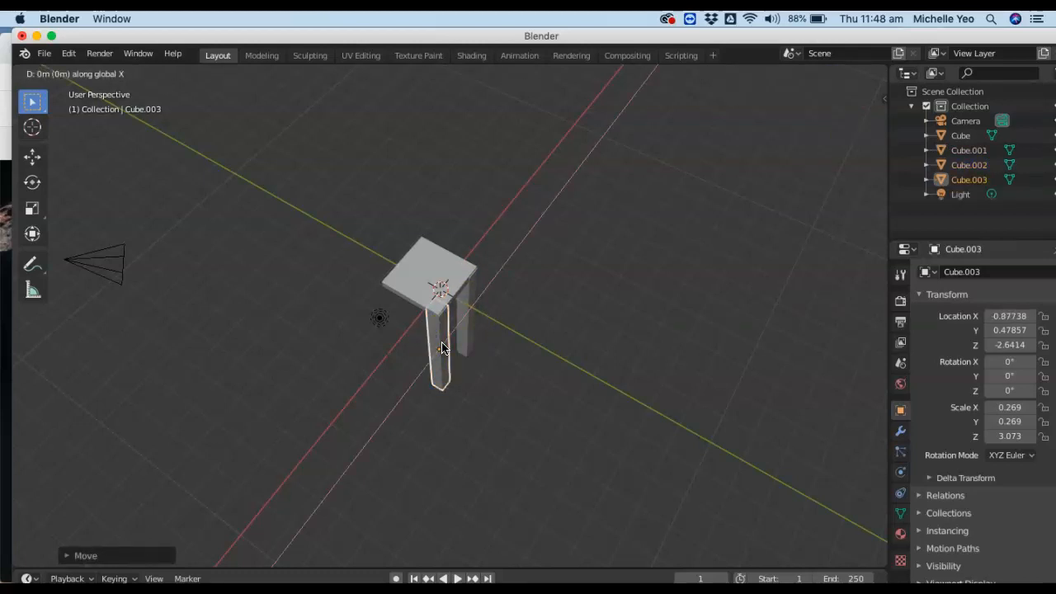
{"action": "key", "text": "y"}
{"action": "left_click", "coordinate": [402, 320]}
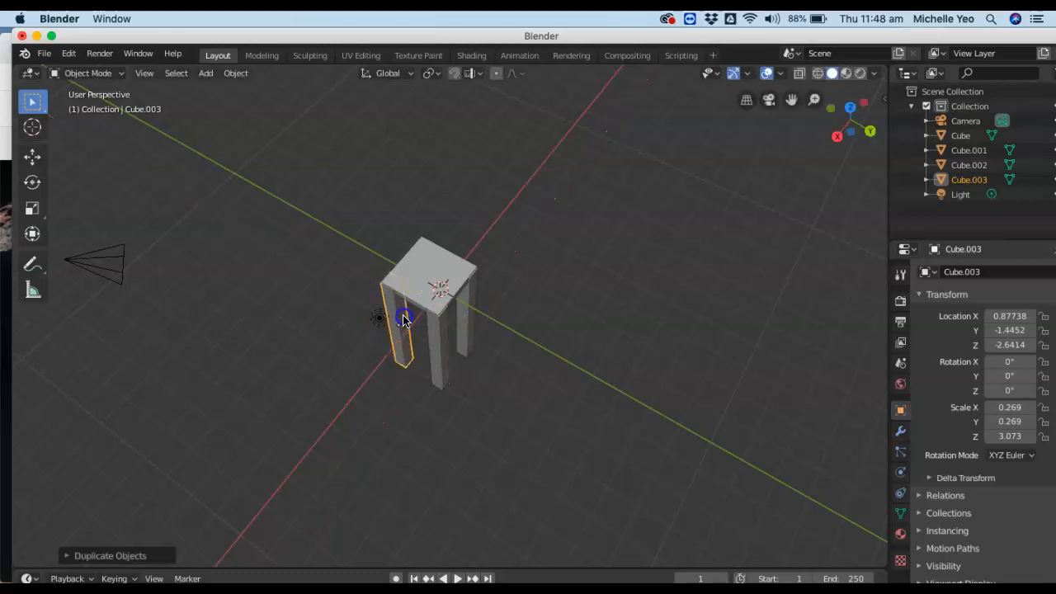
Duplicate the third leg and move the copy along X to about -0.99 m, under the last corner
{"action": "key", "text": "shift+d"}
{"action": "key", "text": "x"}
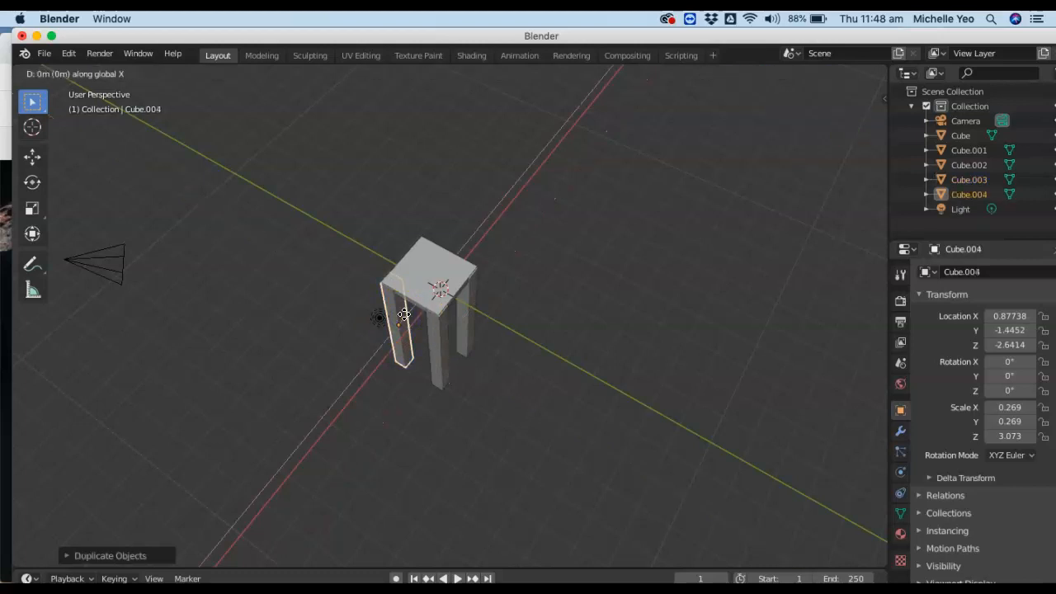
{"action": "left_click", "coordinate": [432, 284]}
{"action": "left_click", "coordinate": [612, 336]}
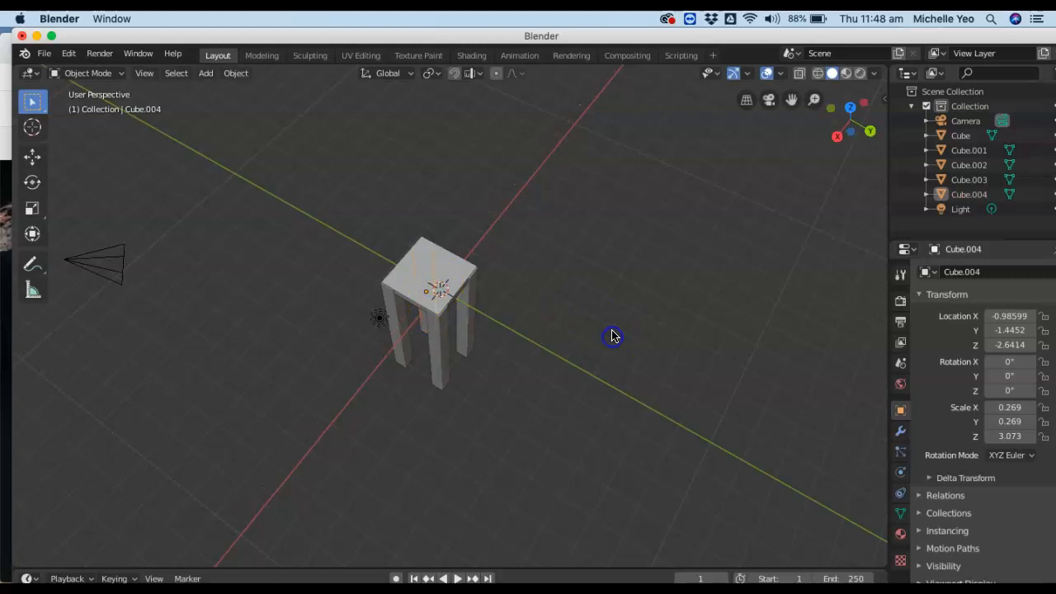
Inspect the four-legged table from several angles, picking out its top and one of its legs
{"action": "left_click_drag", "start_coordinate": [851, 108], "coordinate": [588, 206]}
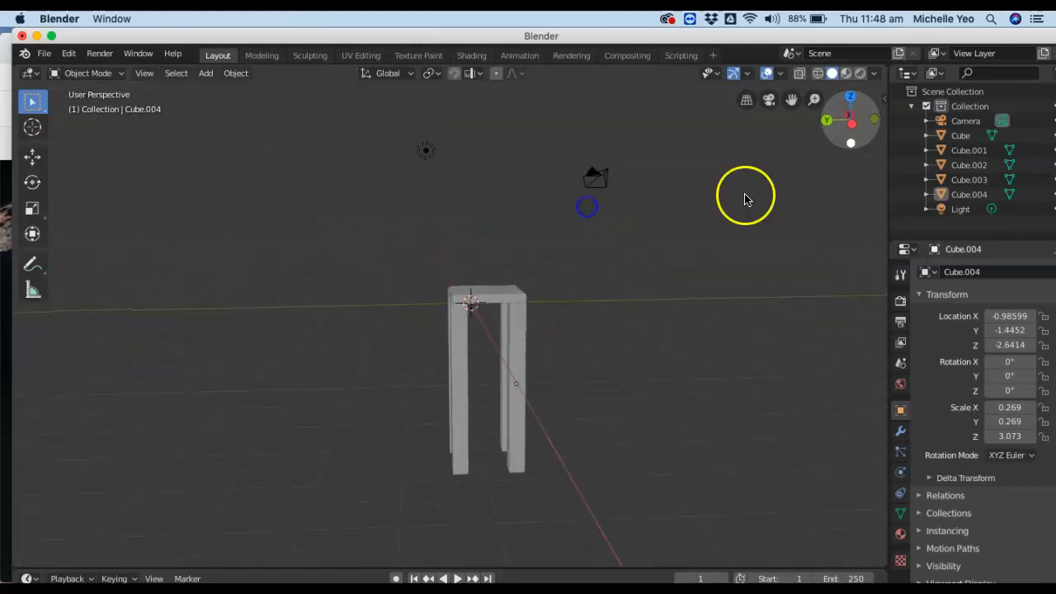
{"action": "left_click", "coordinate": [501, 299]}
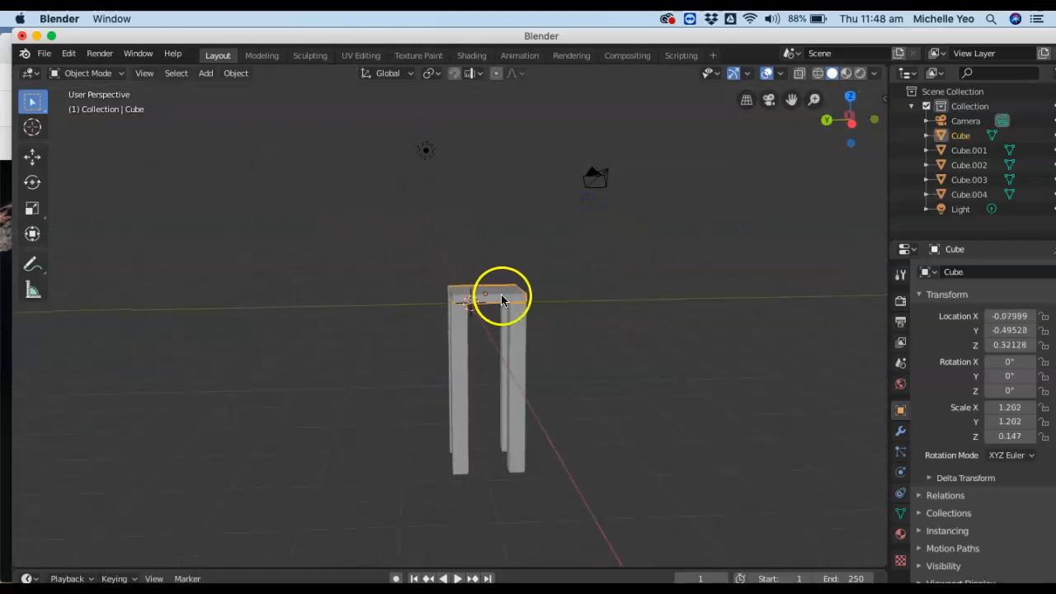
{"action": "left_click", "coordinate": [455, 340]}
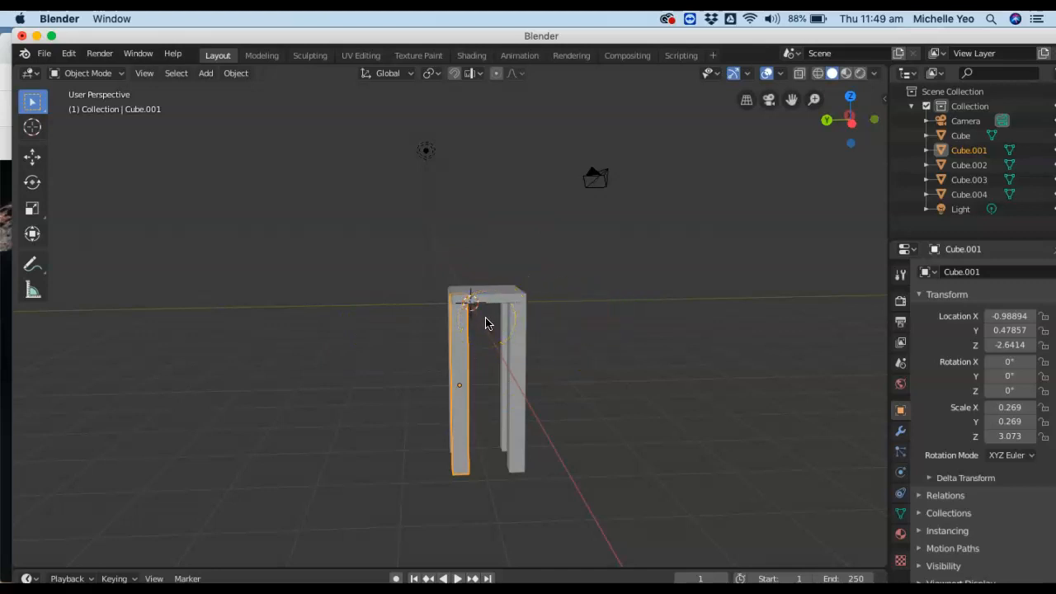
{"action": "left_click_drag", "start_coordinate": [844, 118], "coordinate": [522, 160]}
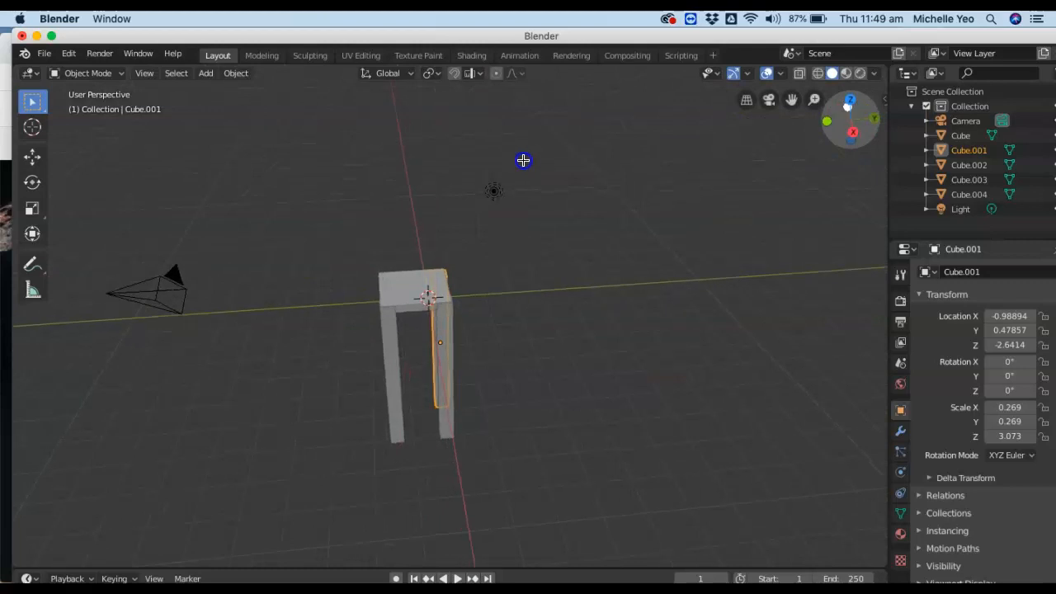
Show the table in Rendered shading and view it from different angles
{"action": "key", "text": "shift+a"}
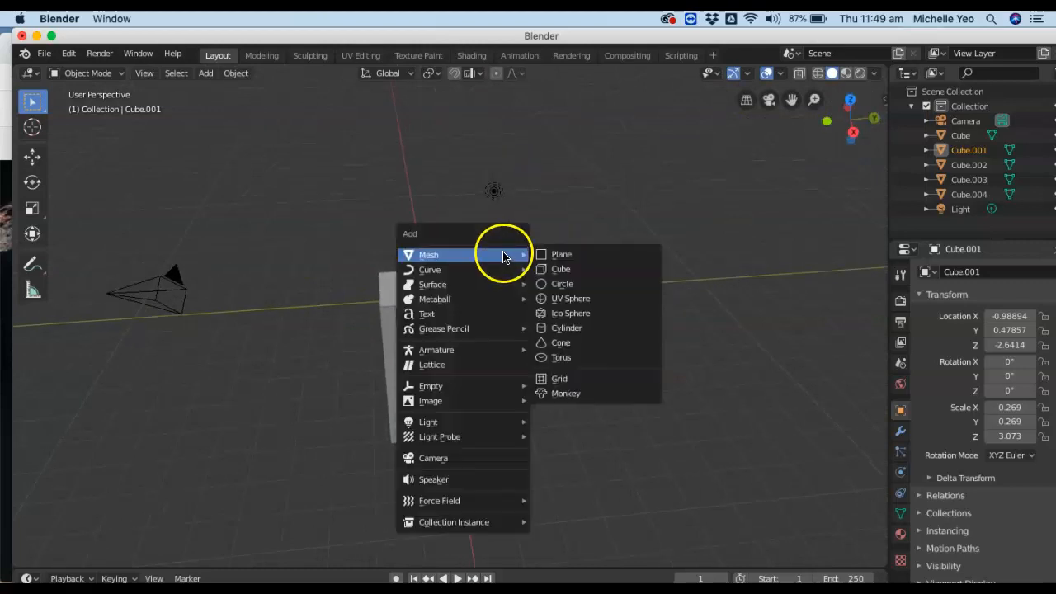
{"action": "left_click", "coordinate": [577, 202]}
{"action": "key", "text": "z"}
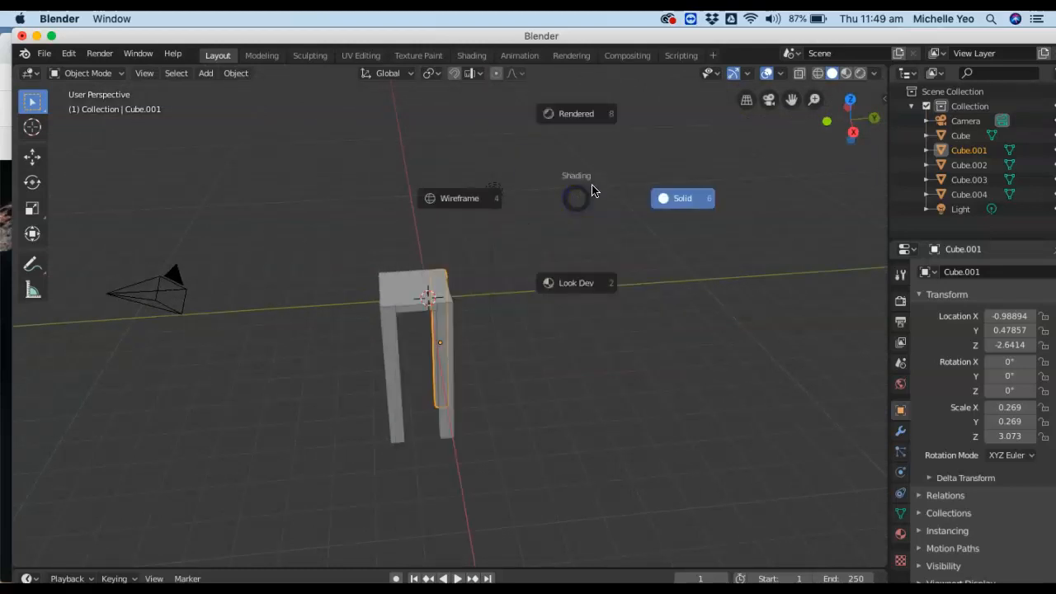
{"action": "left_click", "coordinate": [599, 129]}
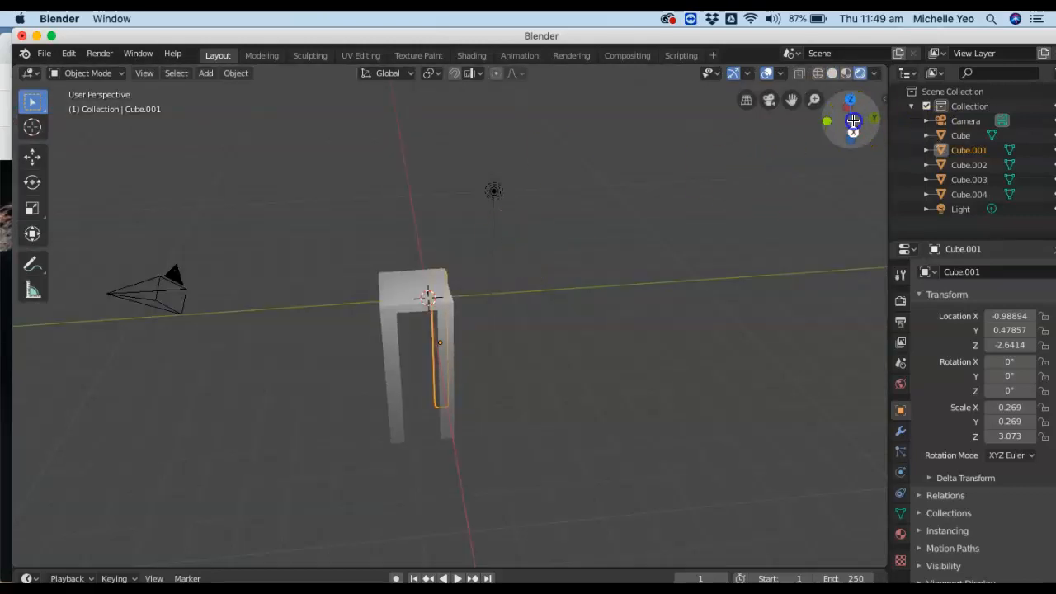
{"action": "left_click_drag", "start_coordinate": [853, 121], "coordinate": [816, 106]}
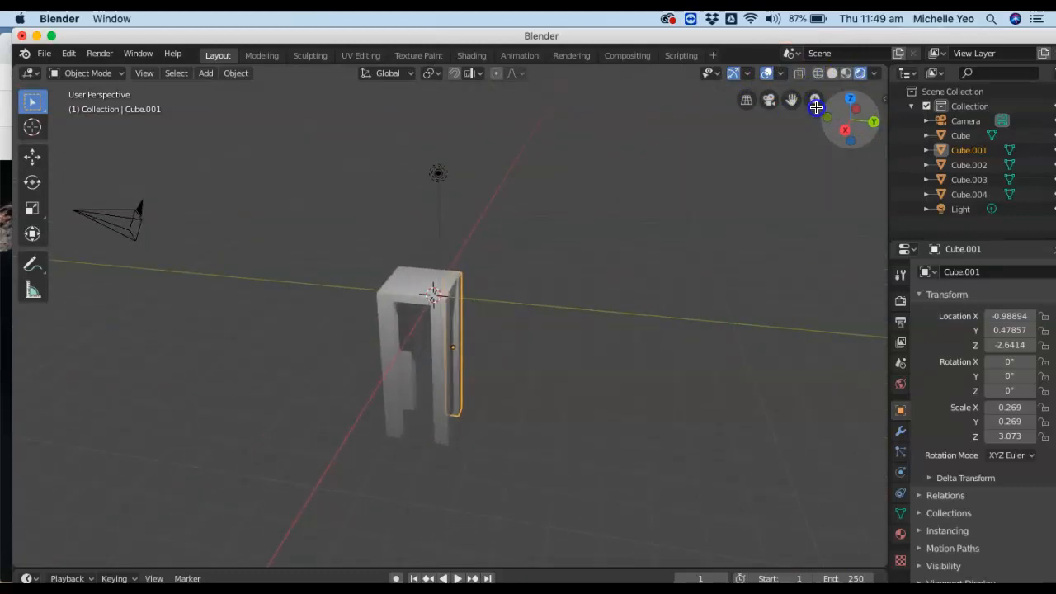
{"action": "left_click_drag", "start_coordinate": [816, 106], "coordinate": [552, 272]}
Undo the whole table construction, back to the single cube before it was flattened
{"action": "key", "text": "super+z"}
{"action": "key", "text": "super+z"}
{"action": "key", "text": "super+z"}
{"action": "key", "text": "super+z"}
{"action": "key", "text": "super+z"}
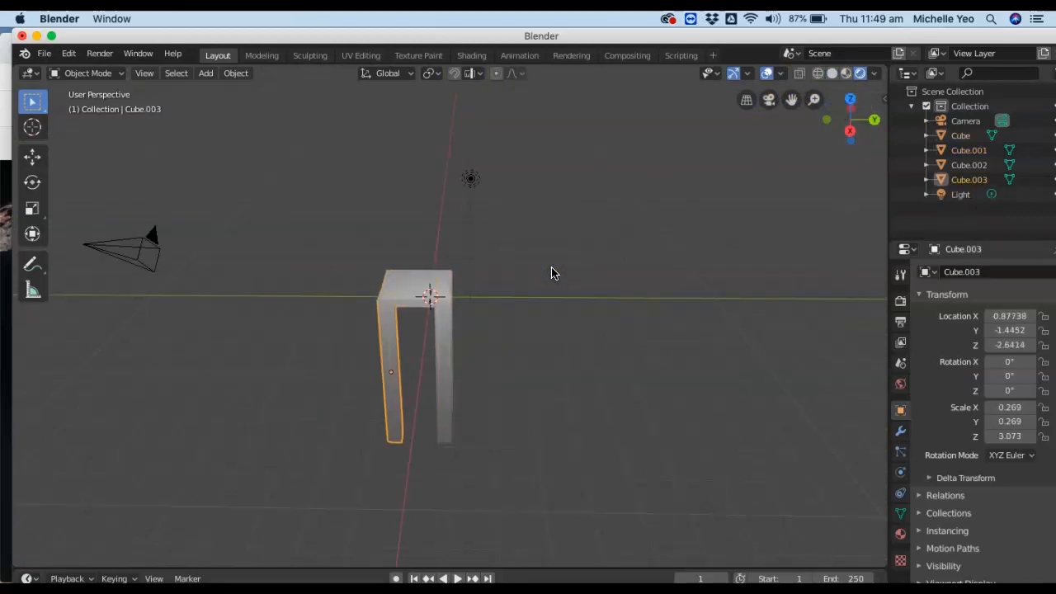
{"action": "key", "text": "super+z"}
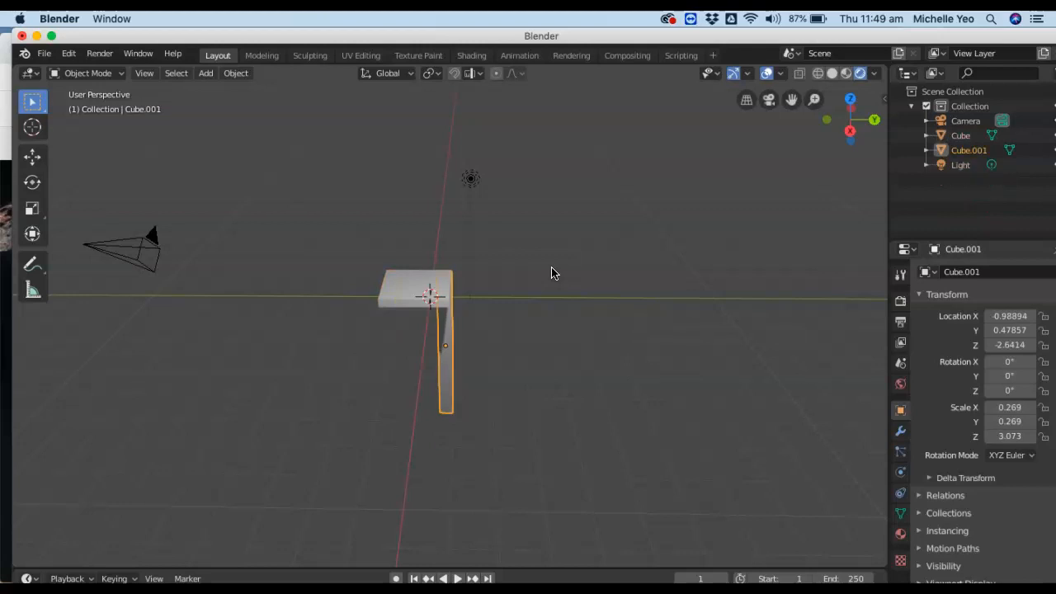
{"action": "key", "text": "super+z"}
{"action": "key", "text": "super+z"}
{"action": "key", "text": "super+z"}
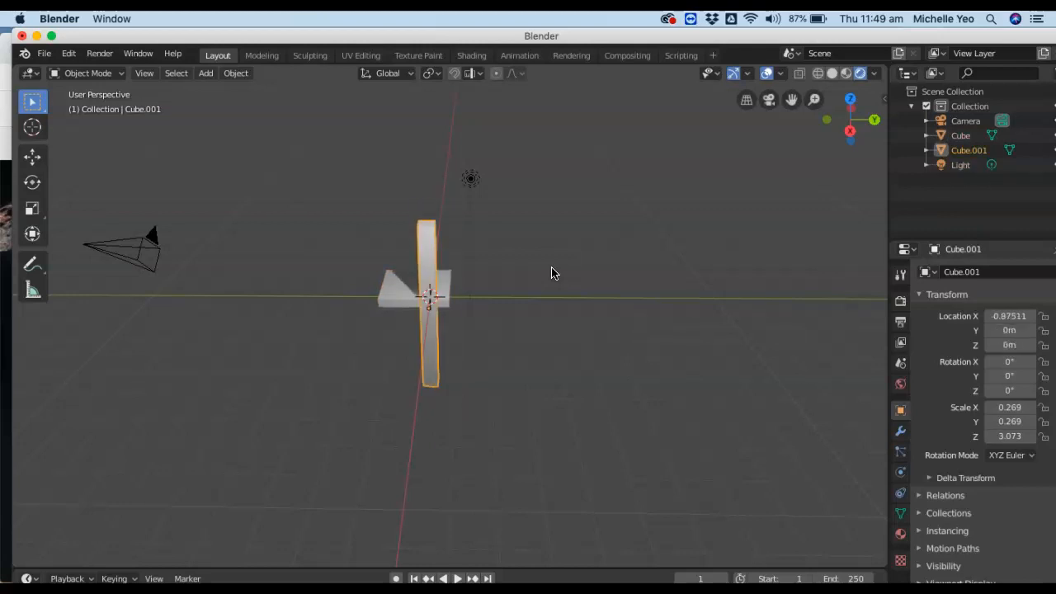
{"action": "key", "text": "super+z"}
{"action": "key", "text": "super+z"}
{"action": "key", "text": "super+z"}
{"action": "key", "text": "super+z"}
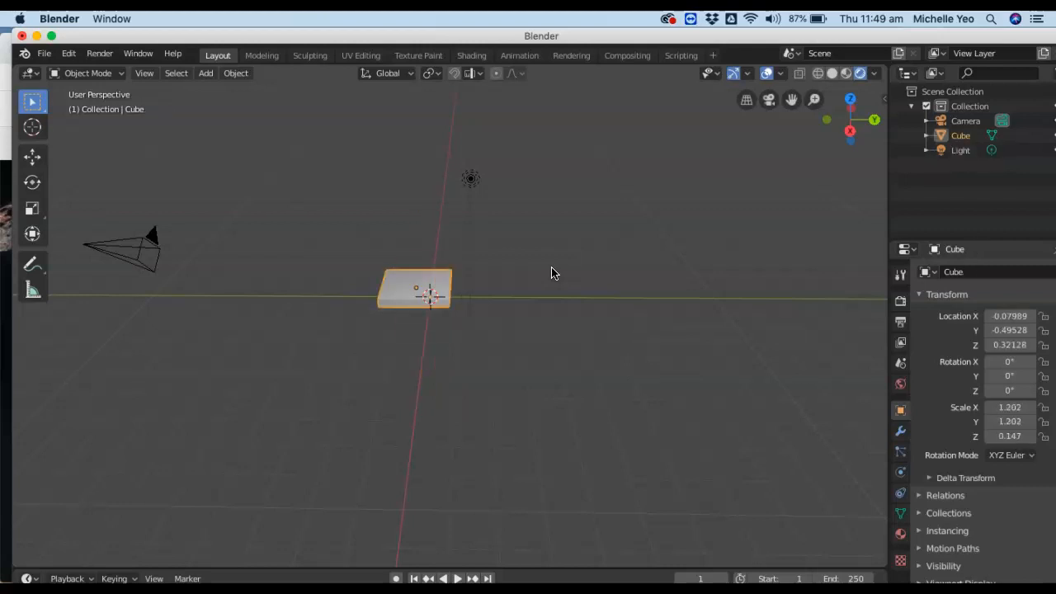
{"action": "key", "text": "super+z"}
Return the viewport to Solid shading and select the remaining cube
{"action": "left_click", "coordinate": [505, 279]}
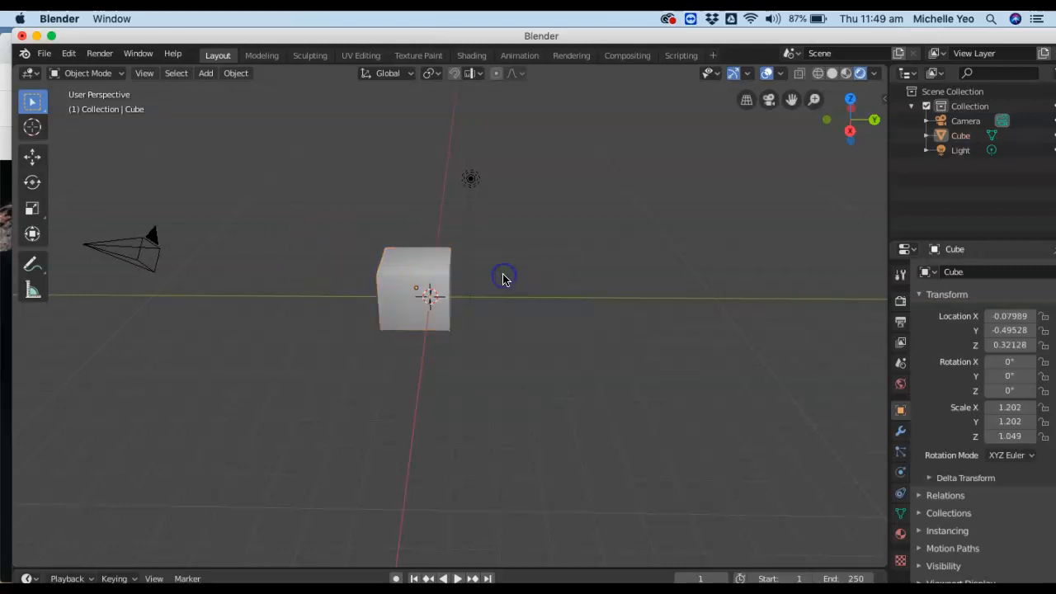
{"action": "key", "text": "z"}
{"action": "left_click", "coordinate": [630, 281]}
{"action": "left_click", "coordinate": [417, 281]}
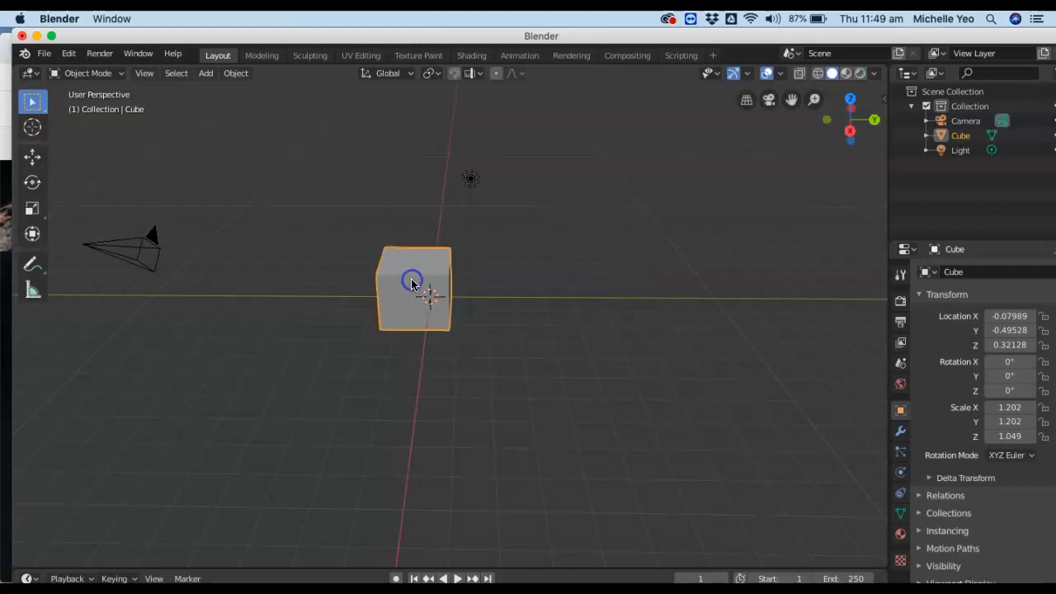
Add a second cube mesh and scale it down uniformly to about 0.305 for a table leg
{"action": "left_click", "coordinate": [206, 73]}
{"action": "mouse_move", "coordinate": [231, 91]}
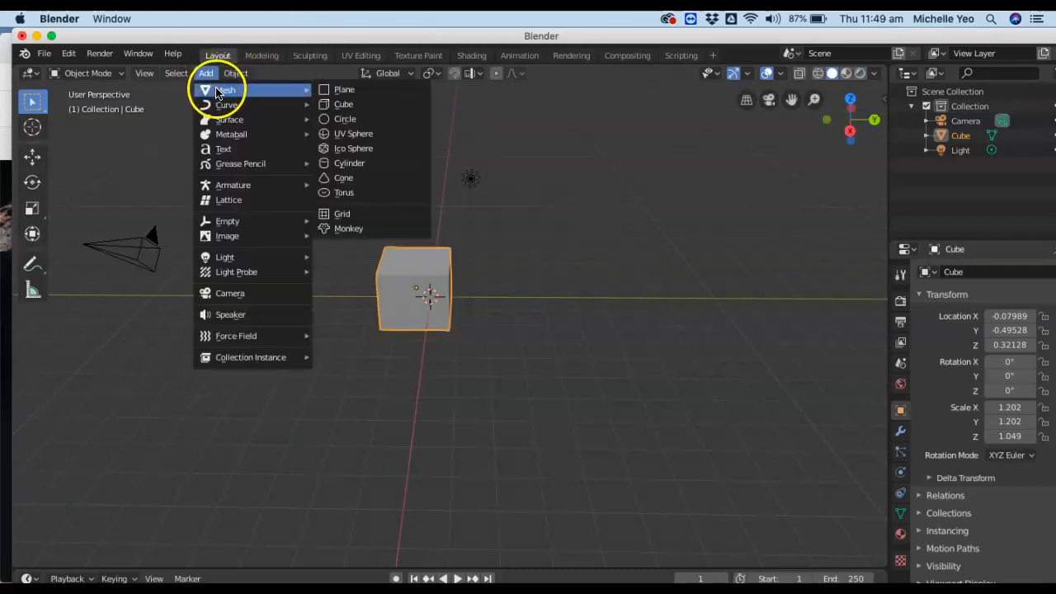
{"action": "left_click", "coordinate": [345, 109]}
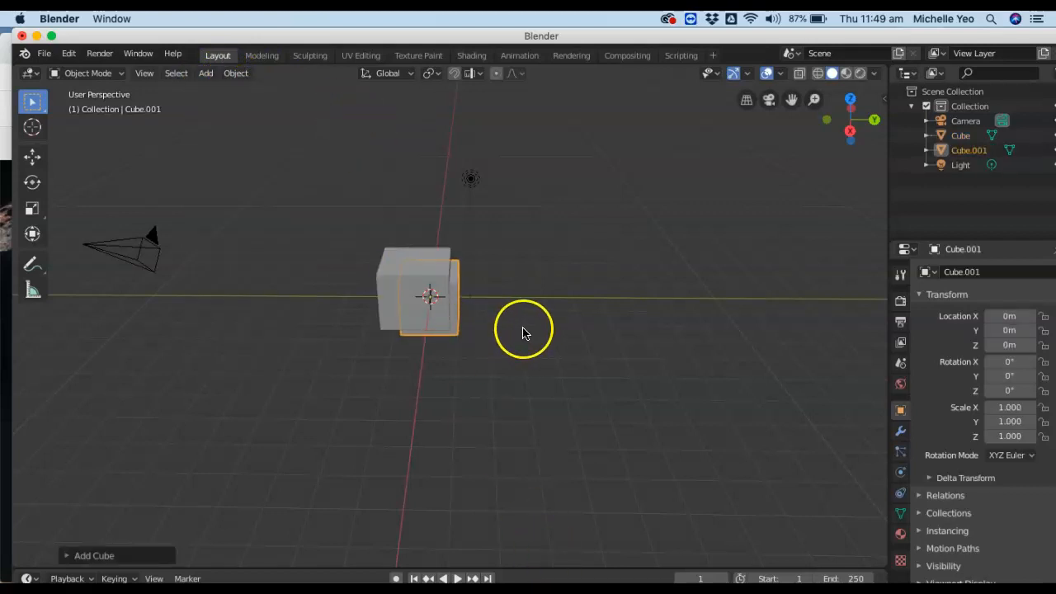
{"action": "key", "text": "s"}
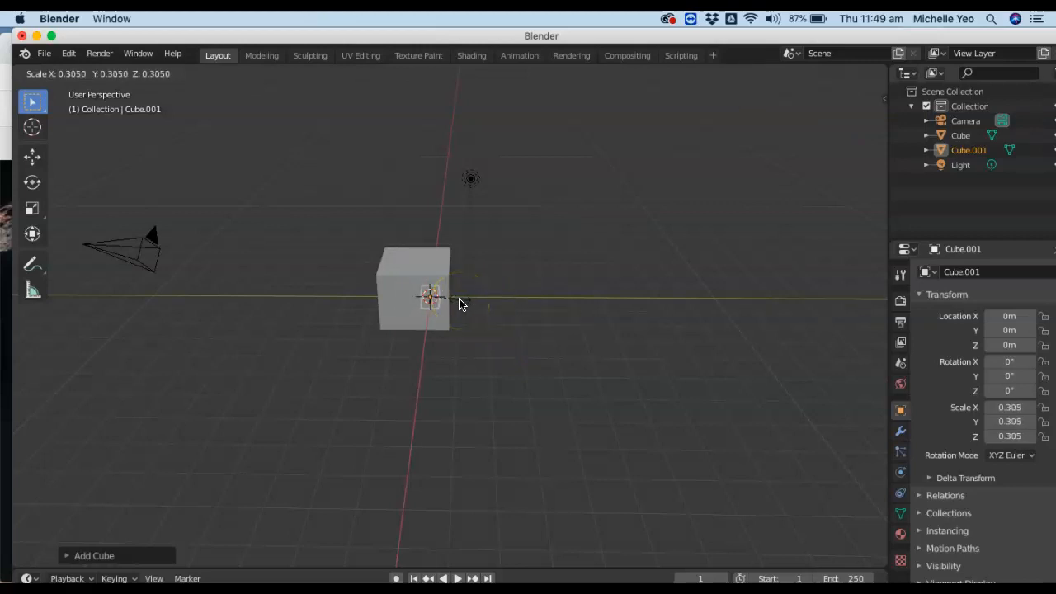
{"action": "left_click", "coordinate": [459, 304]}
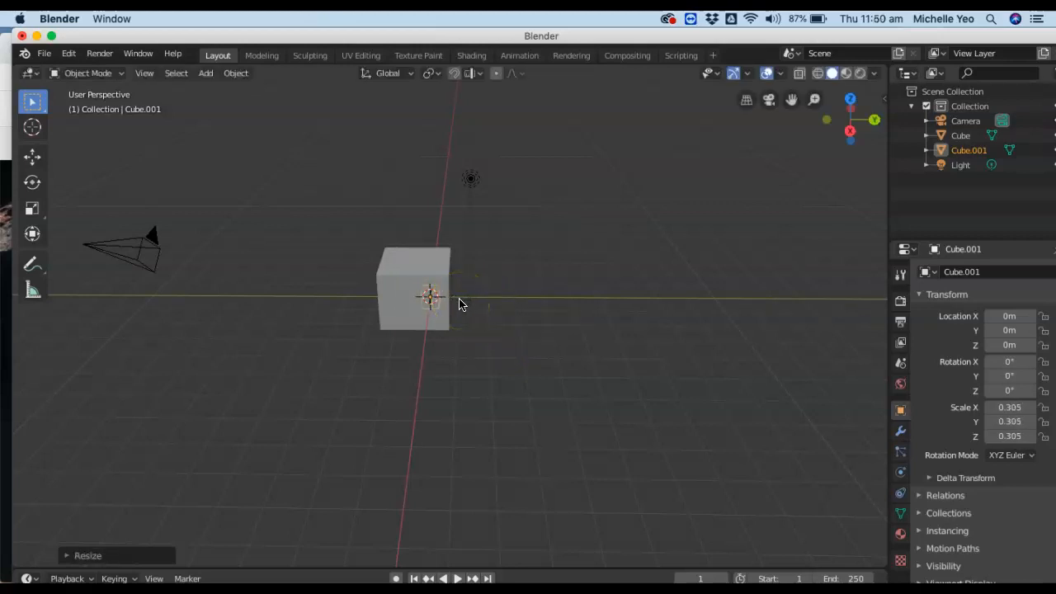
Flatten the original cube along Z to a scale of about 0.1 and raise it along Z to about 1.29 m
{"action": "left_click", "coordinate": [401, 276]}
{"action": "key", "text": "s"}
{"action": "key", "text": "z"}
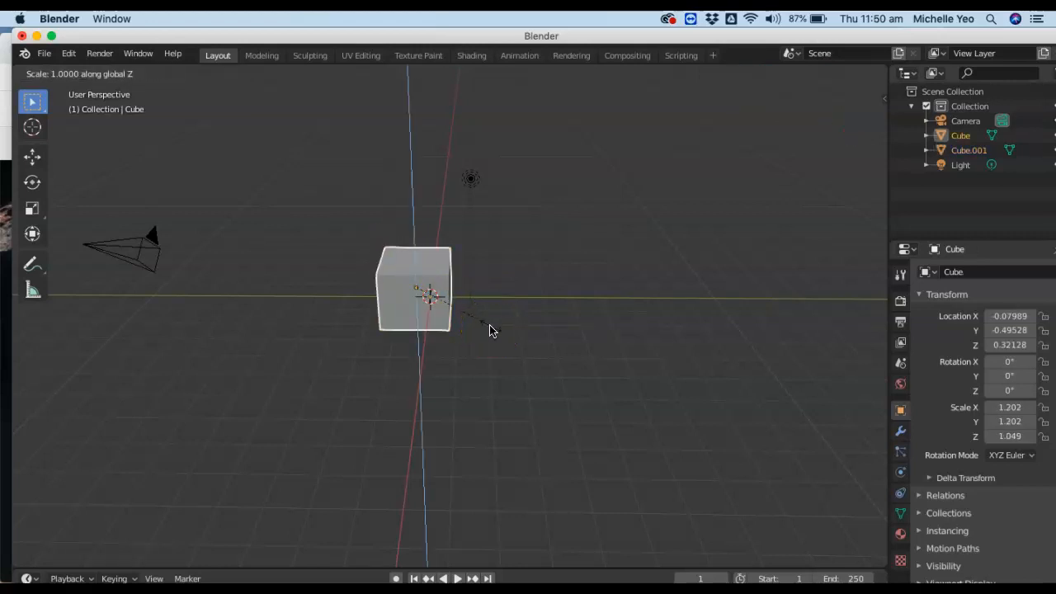
{"action": "left_click", "coordinate": [424, 292]}
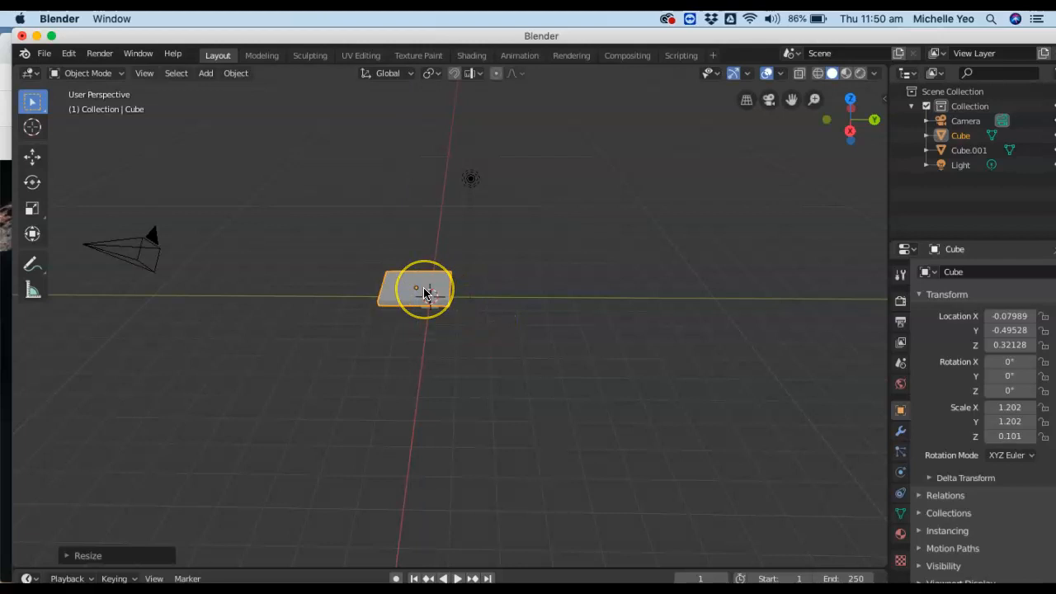
{"action": "key", "text": "g"}
{"action": "key", "text": "z"}
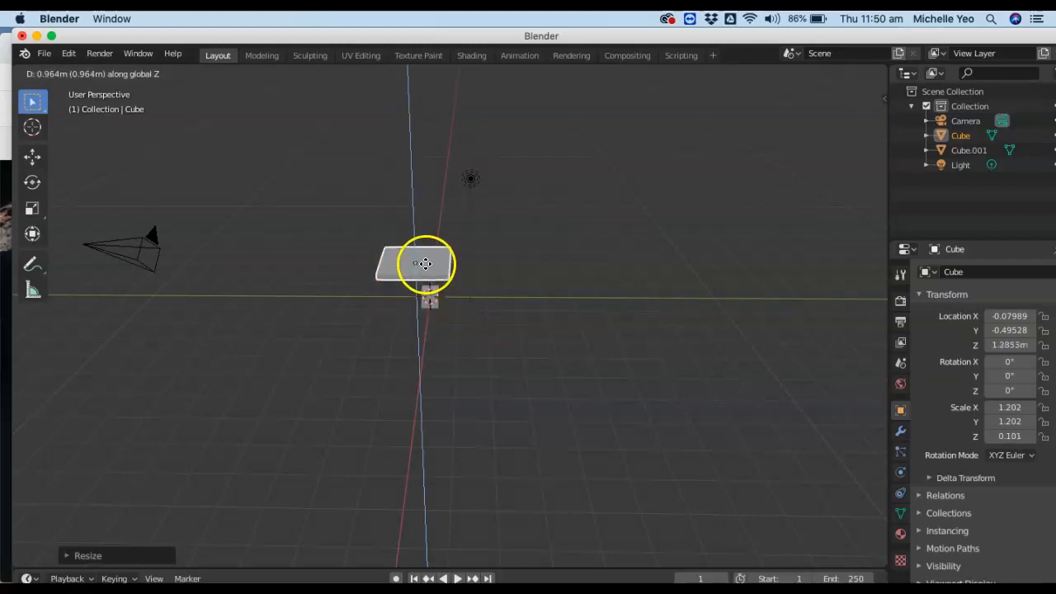
{"action": "left_click", "coordinate": [426, 265]}
Stretch the small cube along Z to a scale of about 0.67 to form a table leg
{"action": "left_click", "coordinate": [430, 303]}
{"action": "left_click_drag", "start_coordinate": [853, 131], "coordinate": [767, 129]}
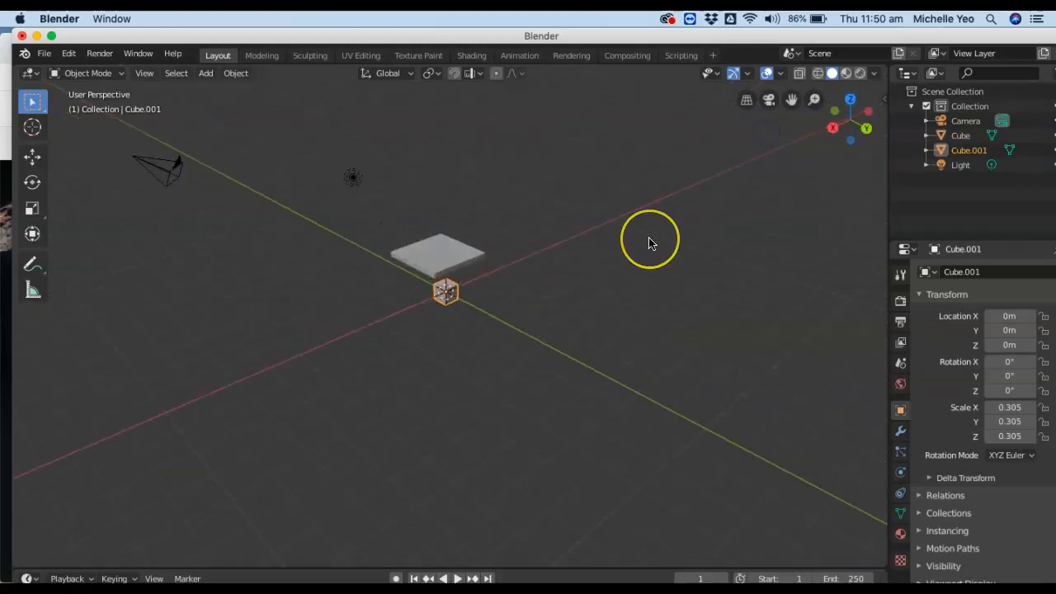
{"action": "key", "text": "s"}
{"action": "key", "text": "z"}
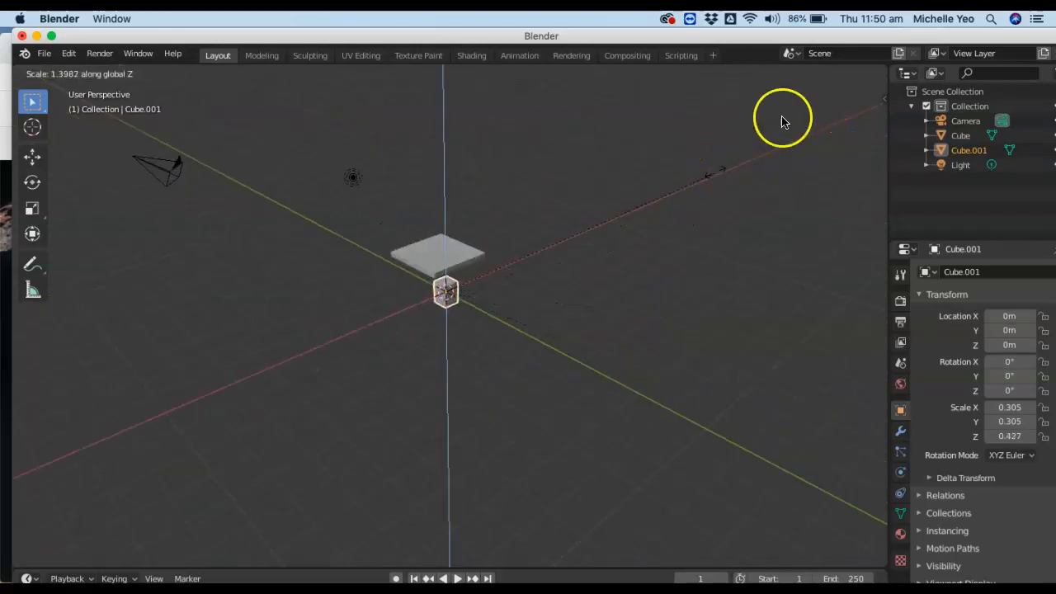
{"action": "left_click", "coordinate": [852, 73]}
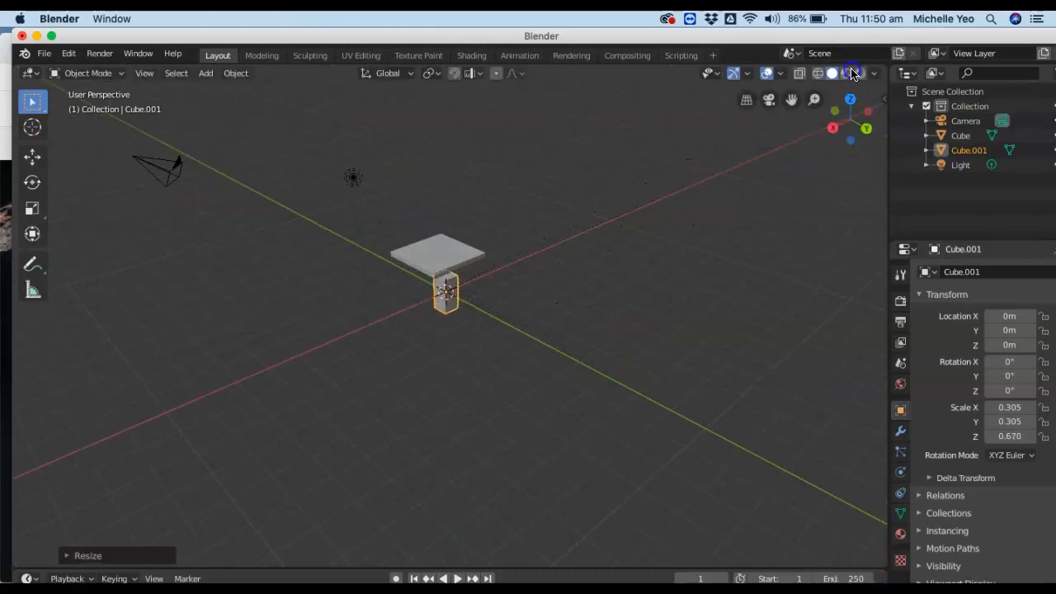
Move the leg along each axis toward the tabletop's corner, to about X 0.5 m, Y -1.86 m and Z 0.37 m
{"action": "key", "text": "g"}
{"action": "key", "text": "x"}
{"action": "left_click", "coordinate": [466, 315]}
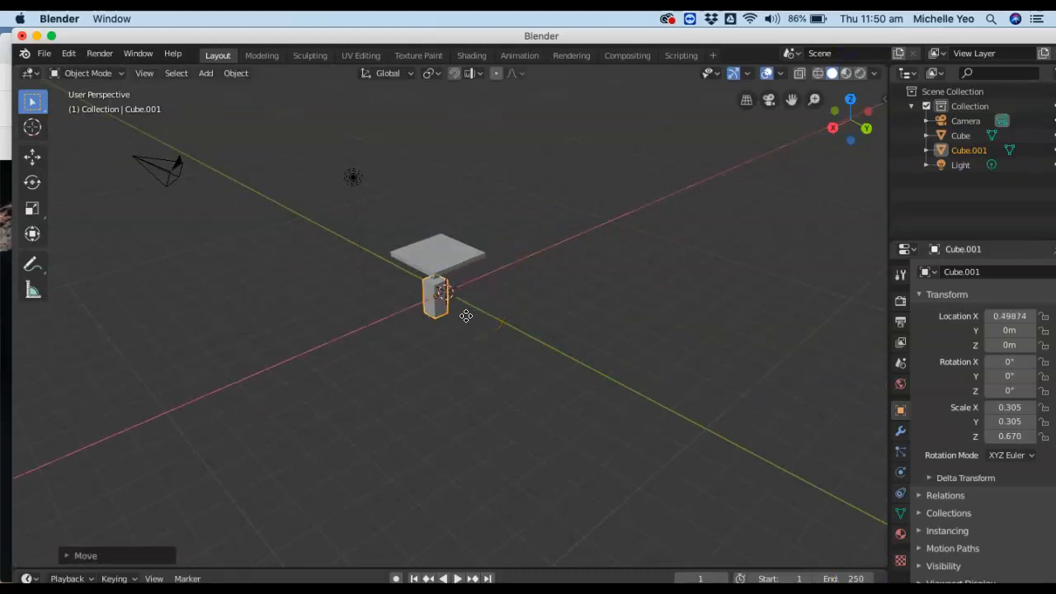
{"action": "key", "text": "g"}
{"action": "key", "text": "y"}
{"action": "left_click", "coordinate": [447, 305]}
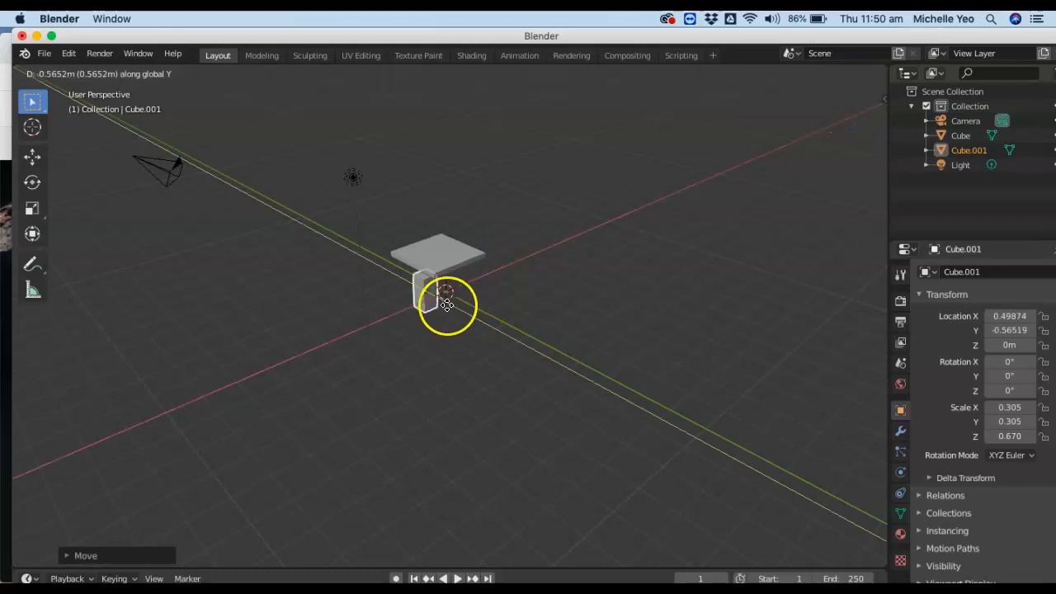
{"action": "left_click", "coordinate": [436, 295]}
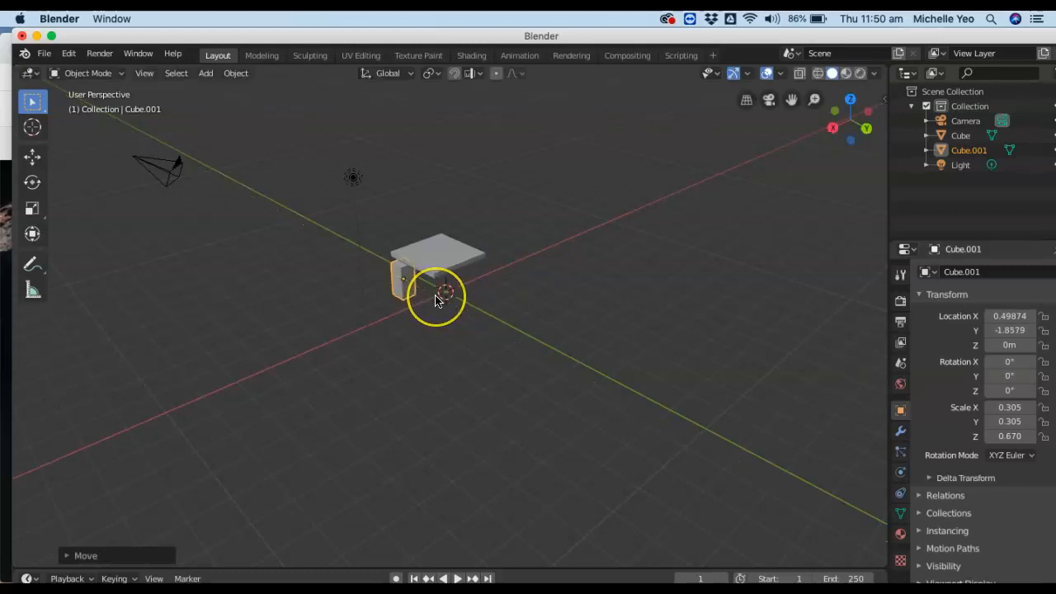
{"action": "key", "text": "g"}
{"action": "key", "text": "z"}
{"action": "left_click", "coordinate": [437, 290]}
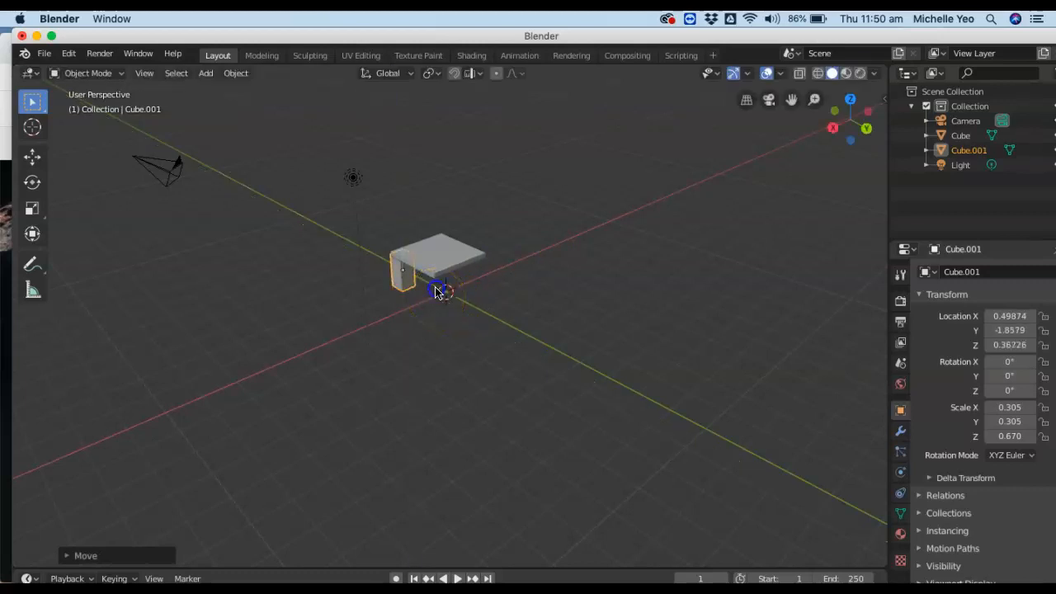
Shift the leg along Y to about -1.32 m so it sits beneath the tabletop
{"action": "left_click", "coordinate": [423, 308]}
{"action": "left_click_drag", "start_coordinate": [830, 118], "coordinate": [92, 167]}
{"action": "left_click", "coordinate": [375, 334]}
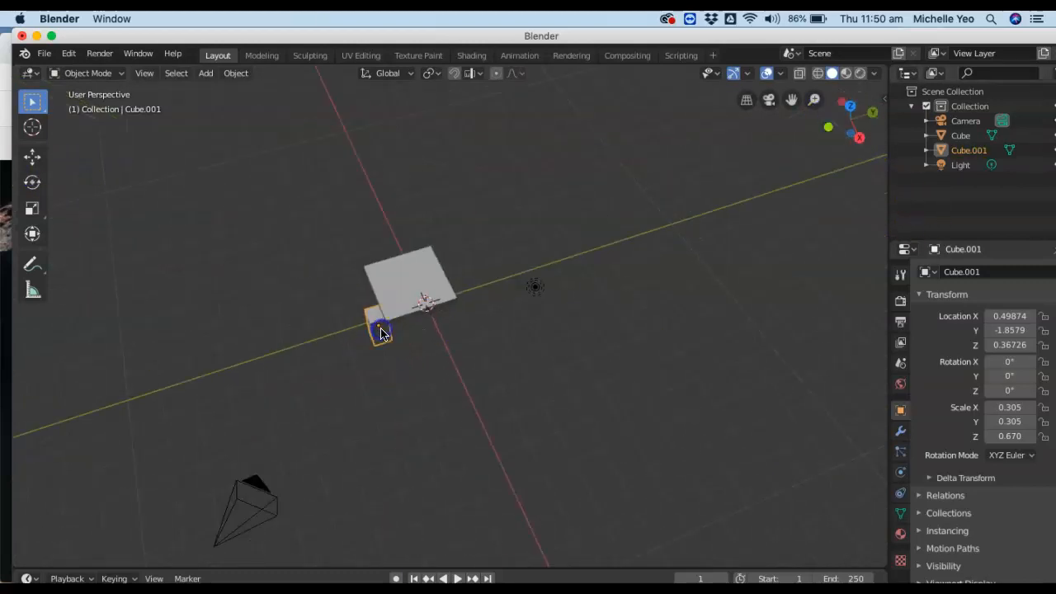
{"action": "key", "text": "g"}
{"action": "key", "text": "y"}
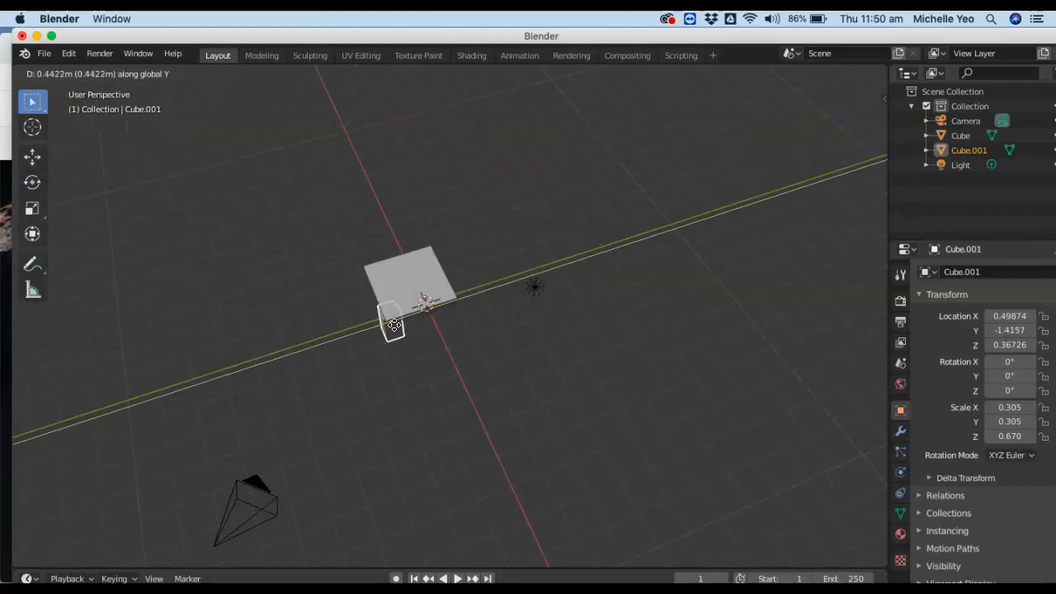
{"action": "left_click", "coordinate": [396, 323]}
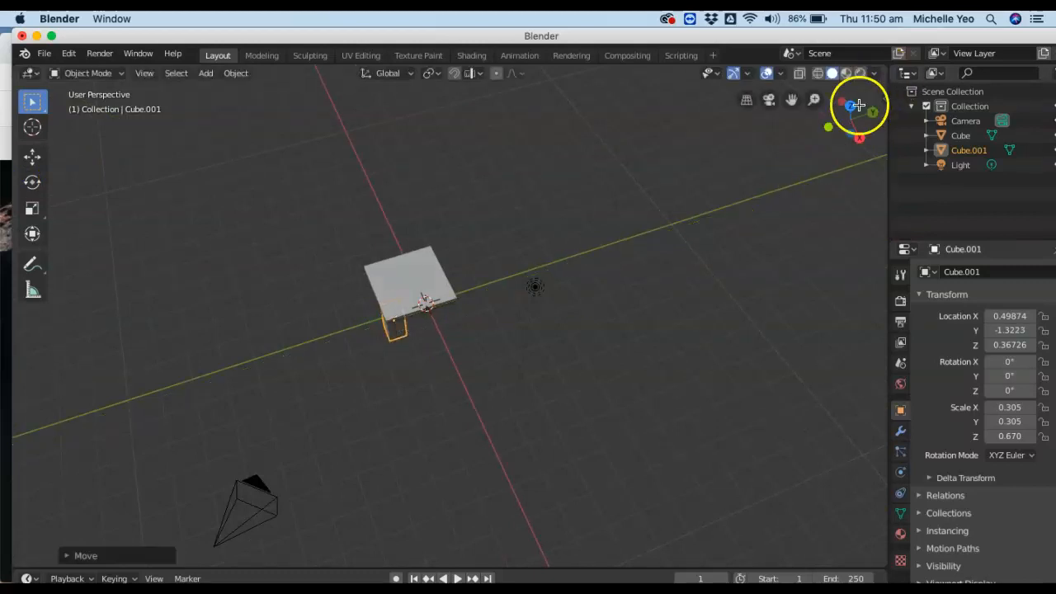
Lower the tabletop along Z to about 1 m so it rests on the leg
{"action": "left_click_drag", "start_coordinate": [849, 113], "coordinate": [837, 532]}
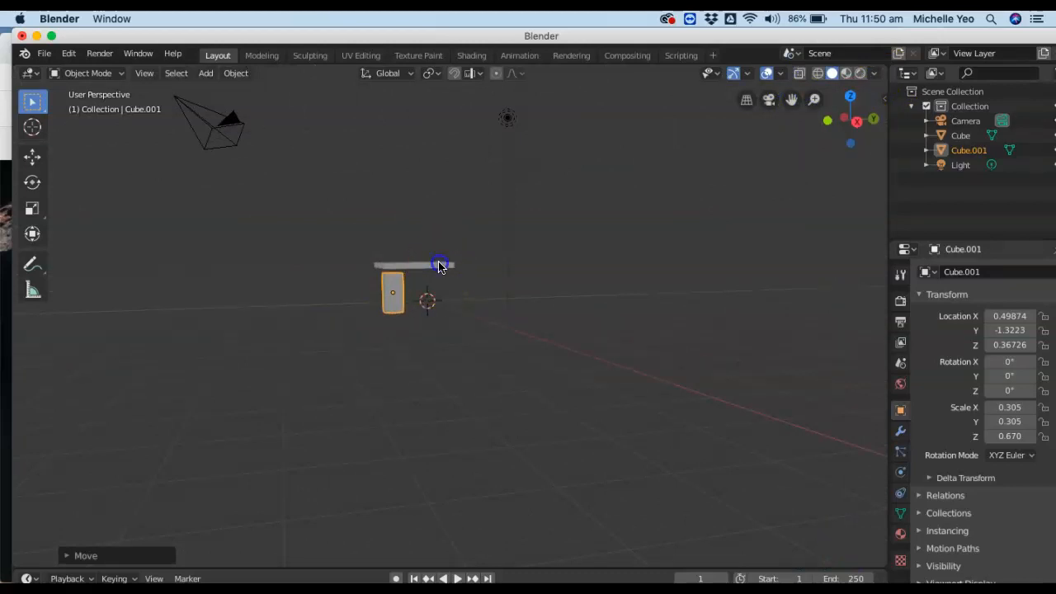
{"action": "left_click", "coordinate": [439, 266]}
{"action": "key", "text": "g"}
{"action": "key", "text": "z"}
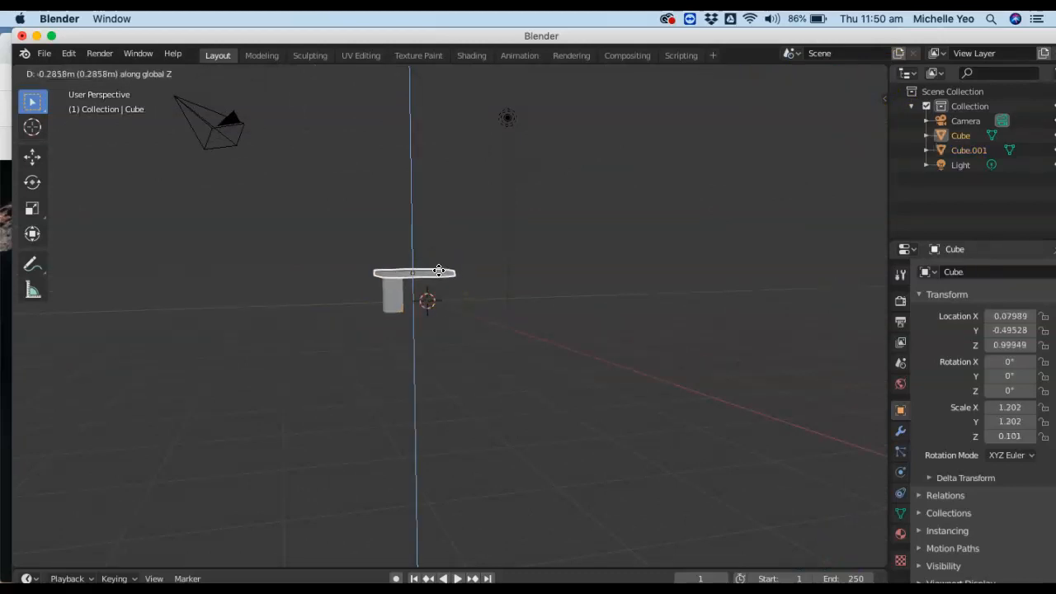
{"action": "left_click", "coordinate": [440, 271]}
Duplicate the leg with a free move of about -1.7 m in X, and undo the duplication
{"action": "left_click", "coordinate": [625, 228]}
{"action": "left_click_drag", "start_coordinate": [853, 106], "coordinate": [114, 83]}
{"action": "left_click_drag", "start_coordinate": [863, 124], "coordinate": [866, 206]}
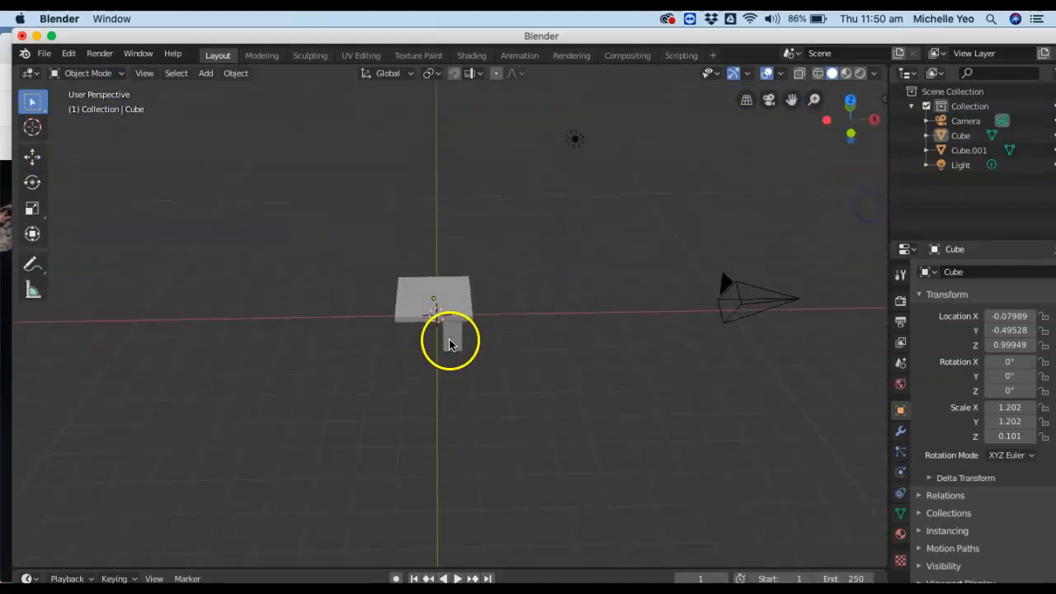
{"action": "left_click", "coordinate": [449, 344]}
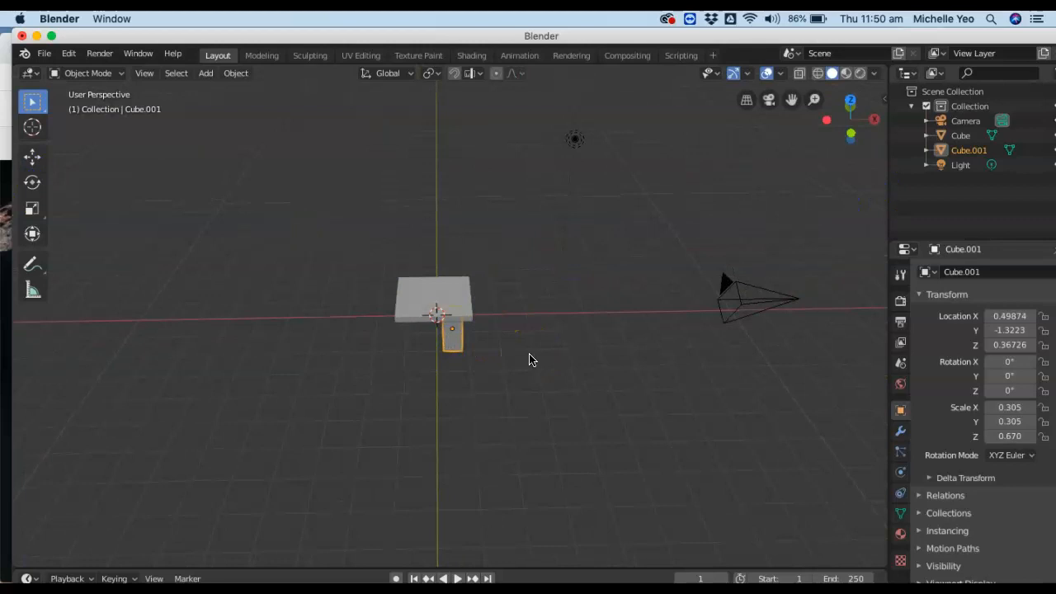
{"action": "key", "text": "shift+d"}
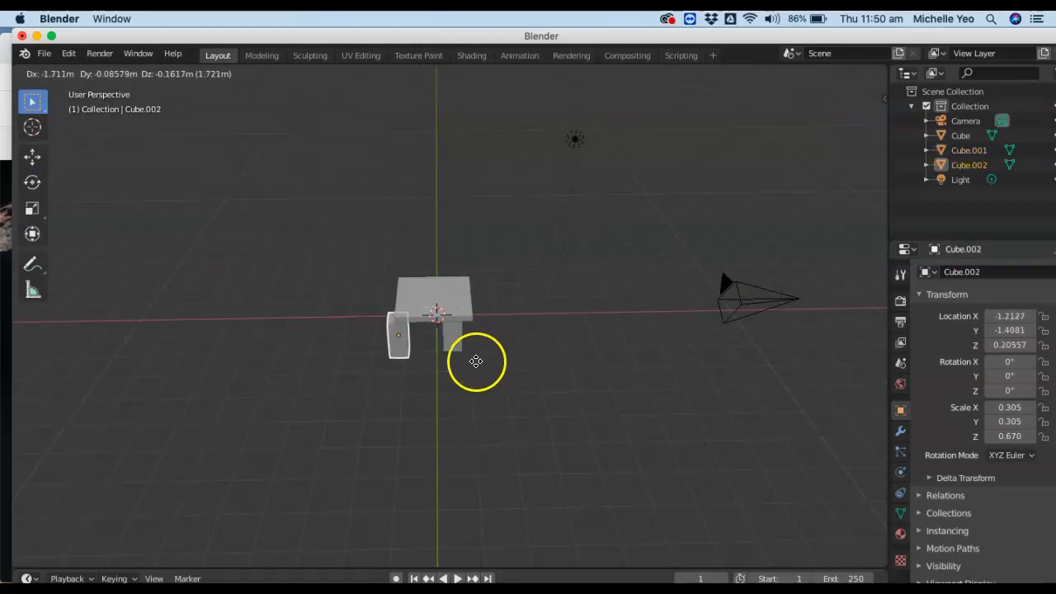
{"action": "left_click", "coordinate": [476, 361]}
{"action": "key", "text": "super+z"}
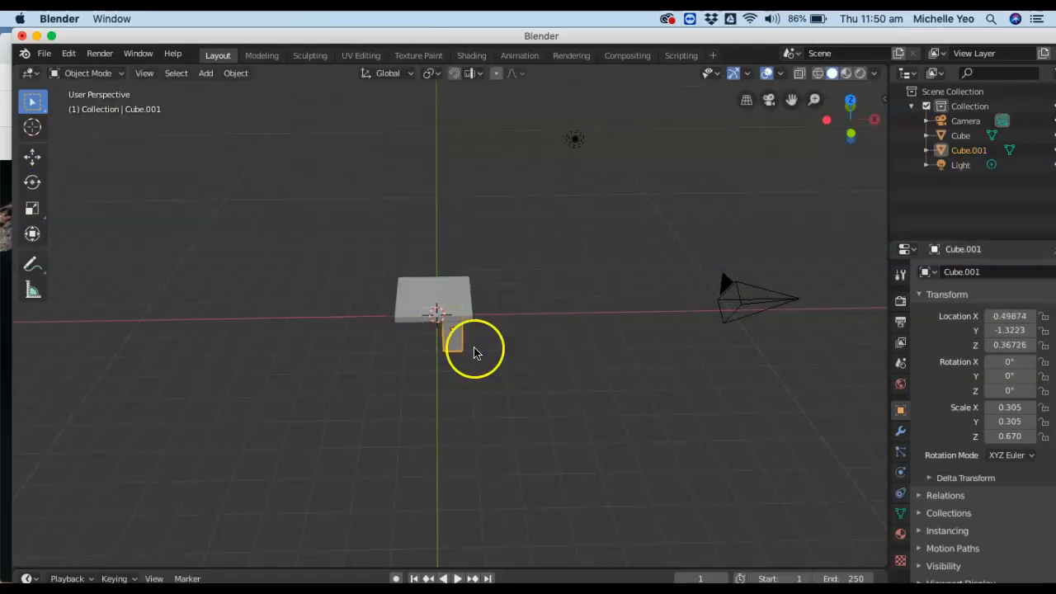
Copy the table leg to the clipboard
{"action": "right_click", "coordinate": [460, 346]}
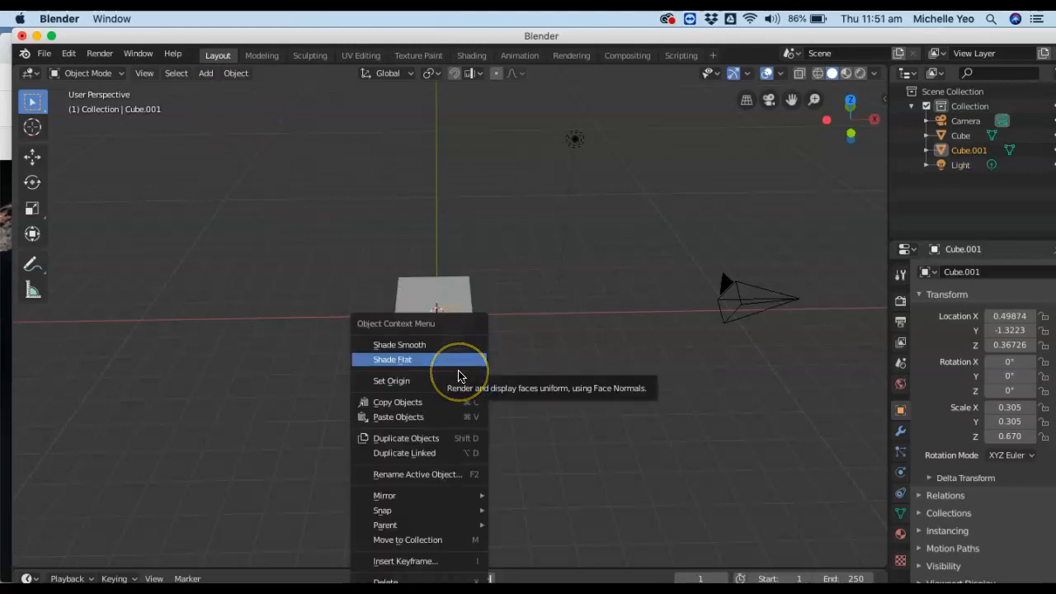
{"action": "scroll", "coordinate": [459, 370], "scroll_direction": "down", "scroll_amount": 5}
{"action": "scroll", "coordinate": [459, 371], "scroll_direction": "up", "scroll_amount": 5}
{"action": "left_click", "coordinate": [559, 373]}
{"action": "left_click_drag", "start_coordinate": [858, 116], "coordinate": [870, 71]}
{"action": "left_click", "coordinate": [451, 302]}
{"action": "right_click", "coordinate": [457, 293]}
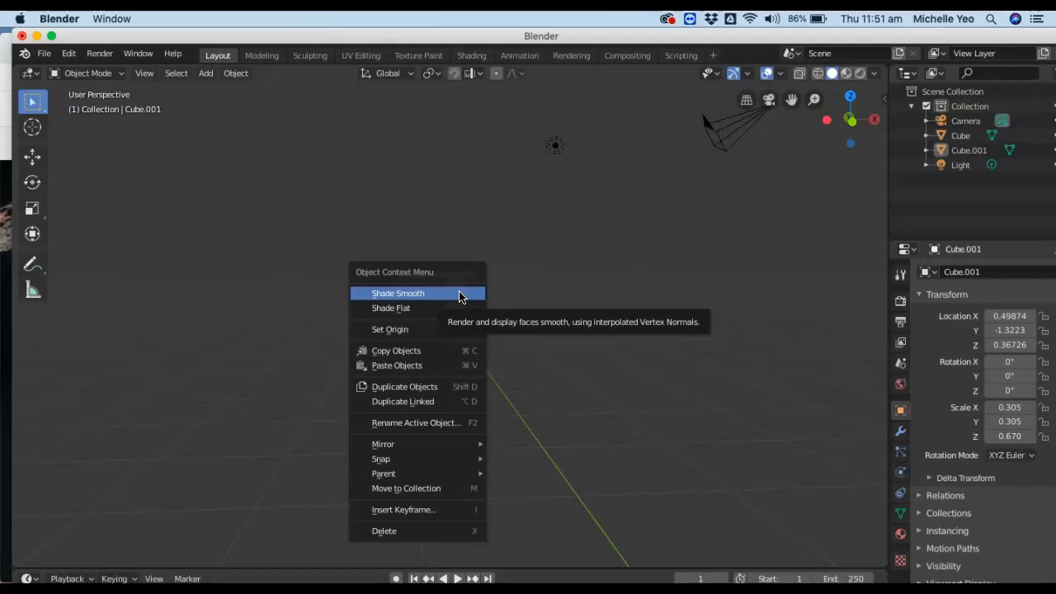
{"action": "left_click", "coordinate": [443, 352]}
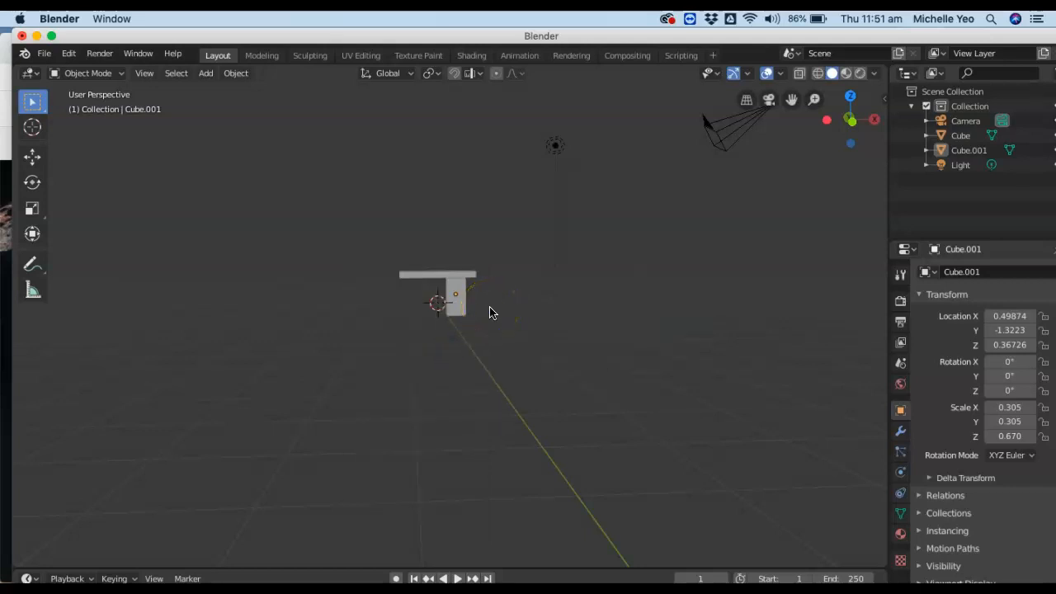
{"action": "left_click_drag", "start_coordinate": [852, 124], "coordinate": [759, 153]}
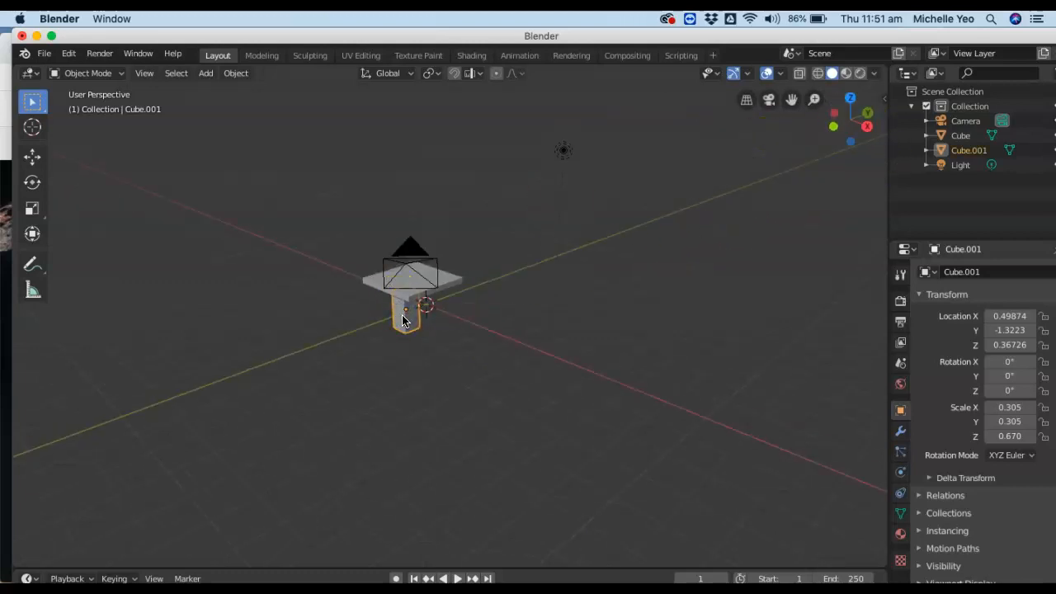
{"action": "key", "text": "g"}
{"action": "key", "text": "x"}
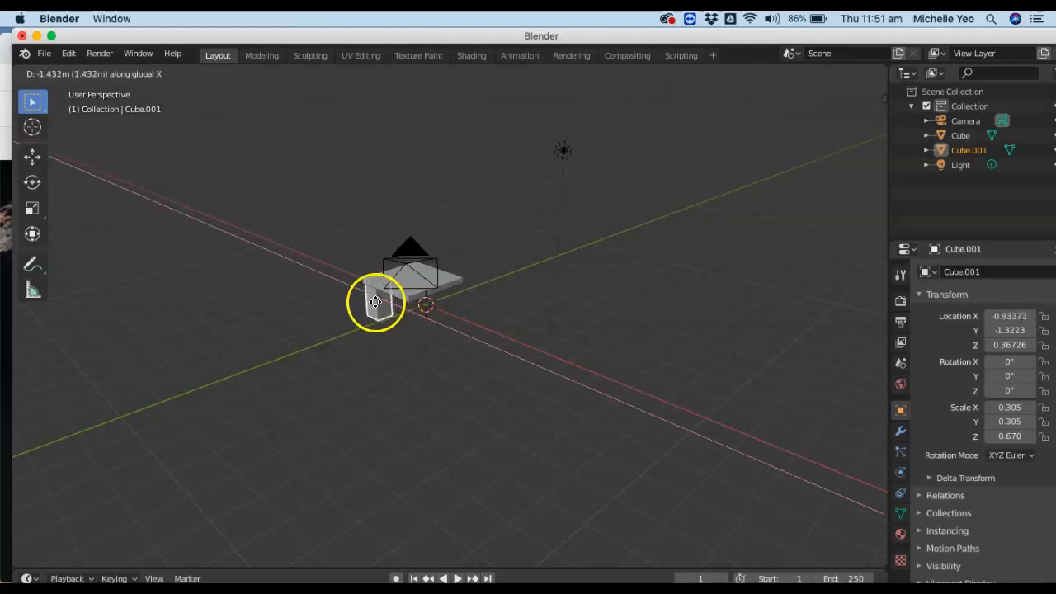
{"action": "right_click", "coordinate": [374, 306]}
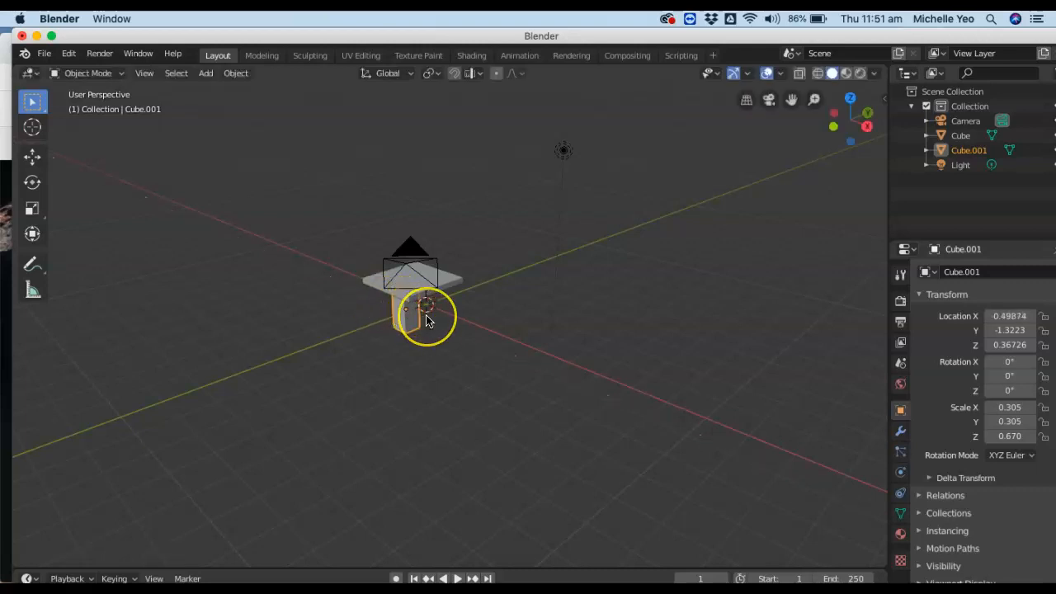
Paste a copy of the leg and try moving it along X, undoing only the move
{"action": "key", "text": "ctrl+v"}
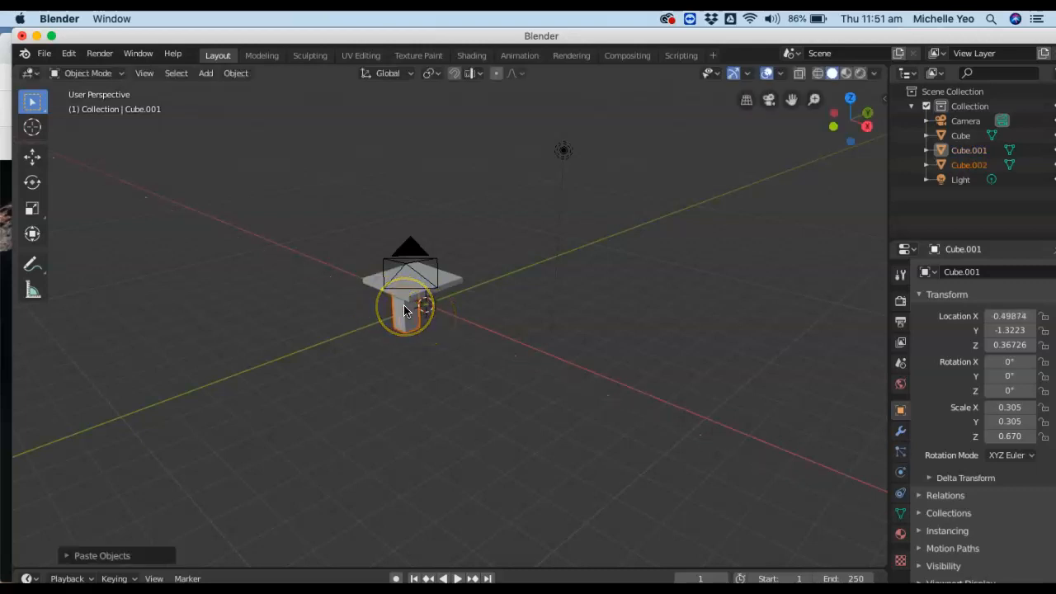
{"action": "key", "text": "g"}
{"action": "key", "text": "x"}
{"action": "left_click", "coordinate": [378, 289]}
{"action": "key", "text": "ctrl+z"}
Copy the leg again and paste another duplicate of it in the same place
{"action": "right_click", "coordinate": [407, 324]}
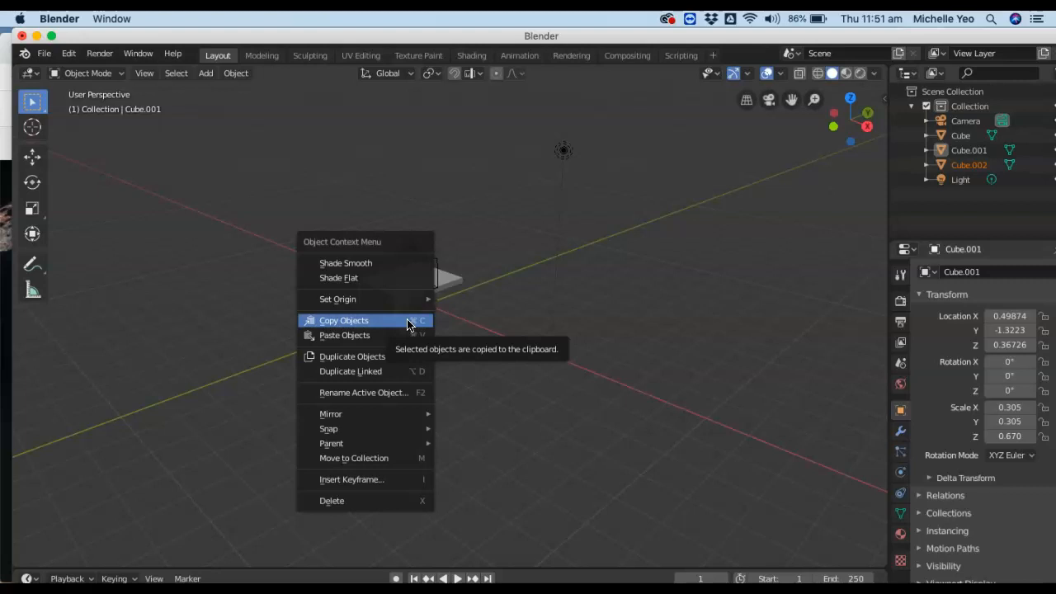
{"action": "left_click", "coordinate": [404, 323]}
{"action": "right_click", "coordinate": [405, 323]}
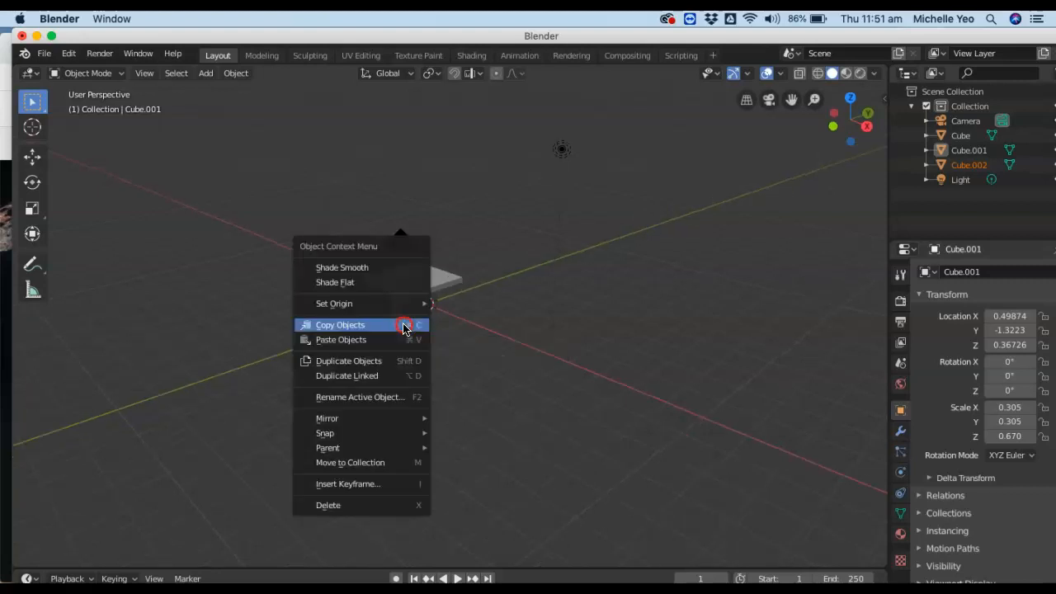
{"action": "left_click", "coordinate": [386, 341]}
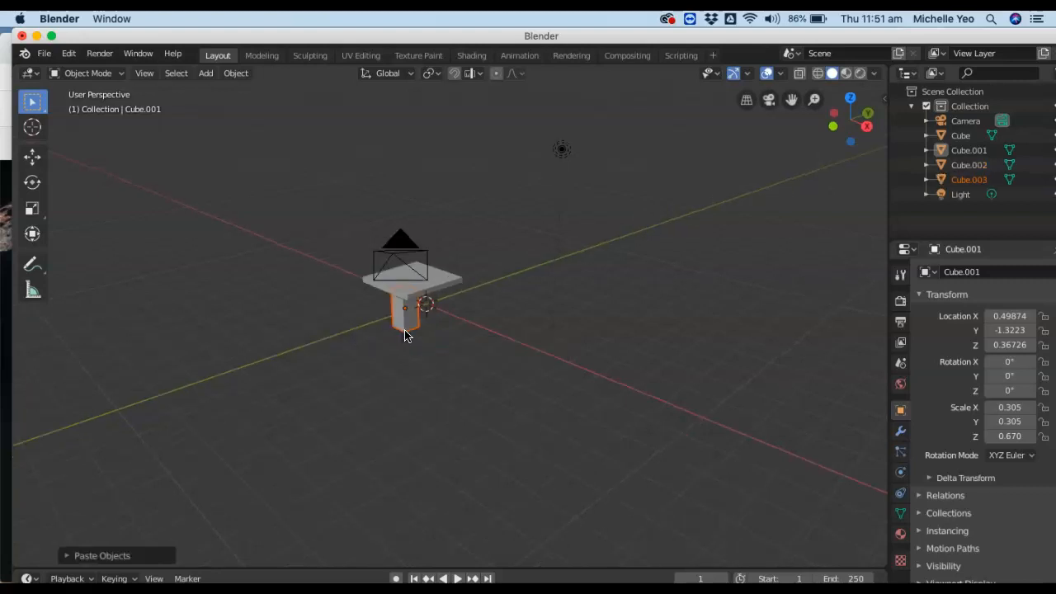
{"action": "key", "text": "g"}
{"action": "key", "text": "x"}
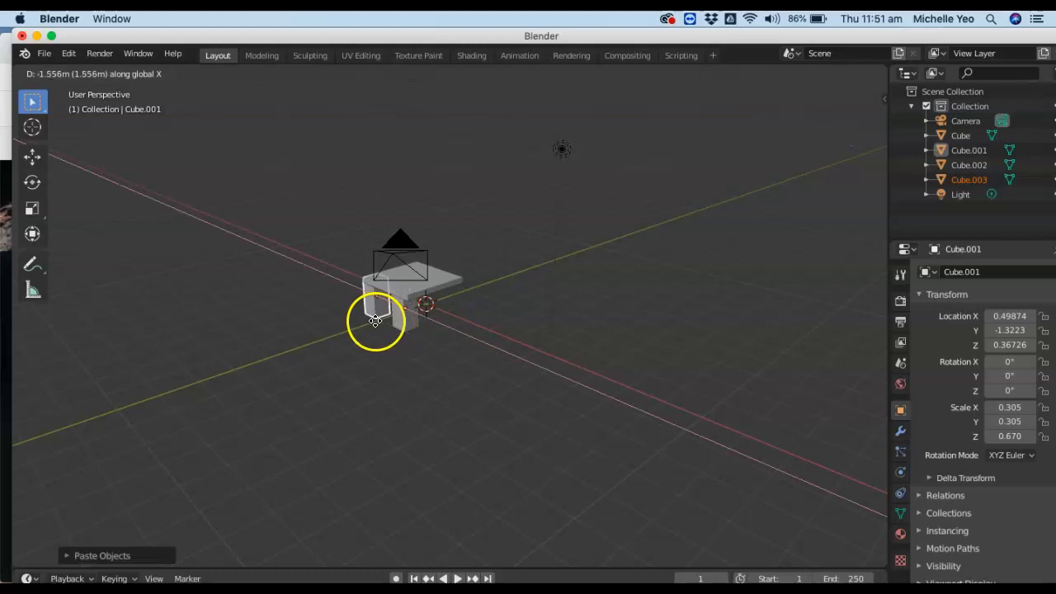
{"action": "key", "text": "Escape"}
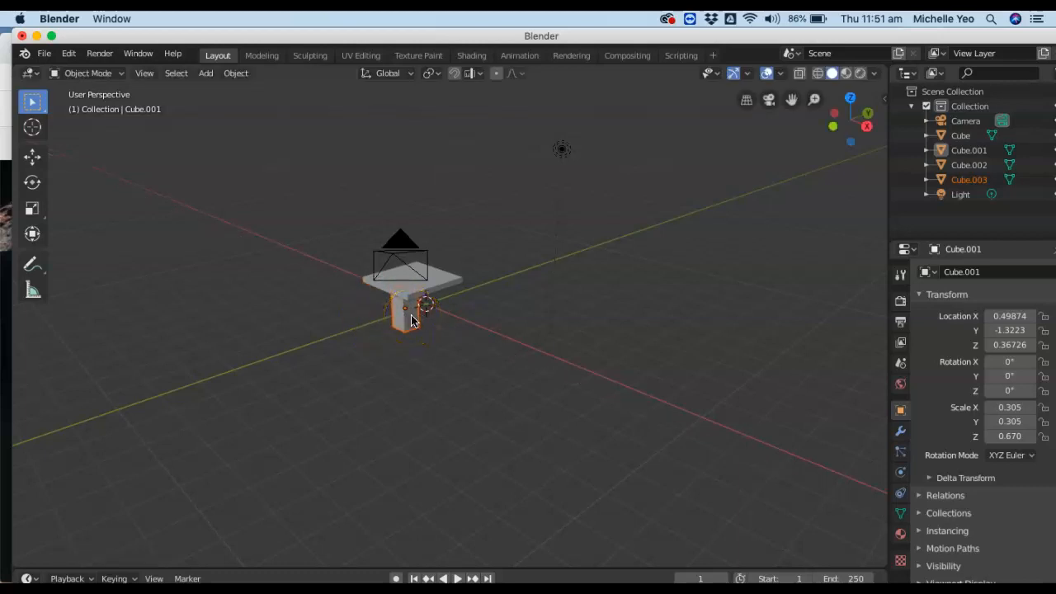
Move the pasted leg about -1.6 m along the X axis toward the adjacent corner of the tabletop
{"action": "key", "text": "g"}
{"action": "key", "text": "x"}
{"action": "left_click", "coordinate": [382, 306]}
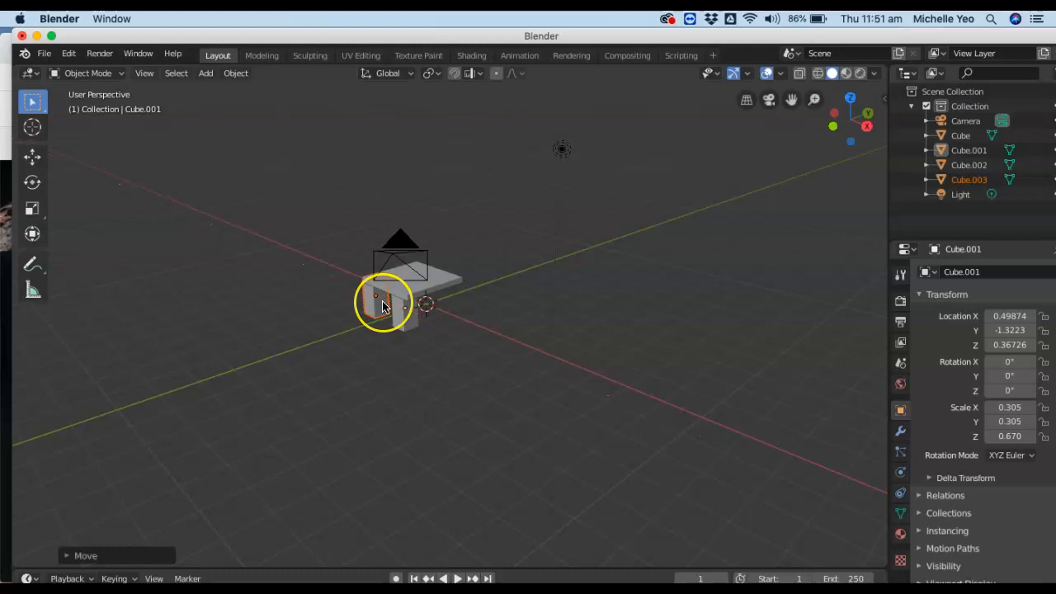
Shift the moved leg back about 0.13 m along X so it sits under the tabletop corner
{"action": "scroll", "coordinate": [382, 307], "scroll_direction": "up", "scroll_amount": 5}
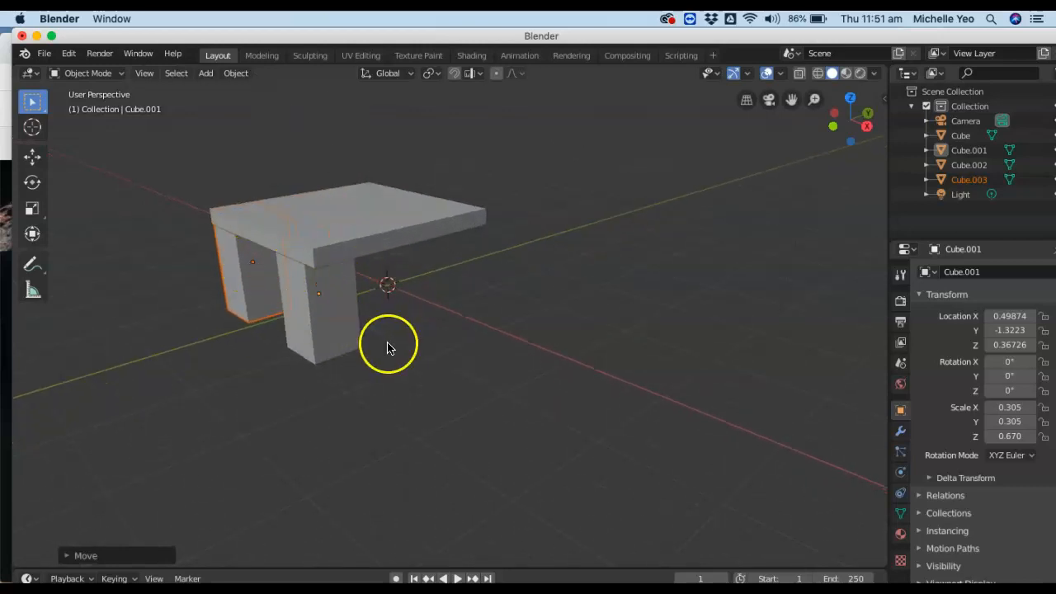
{"action": "left_click", "coordinate": [358, 330]}
{"action": "left_click", "coordinate": [259, 287]}
{"action": "left_click_drag", "start_coordinate": [827, 125], "coordinate": [623, 251]}
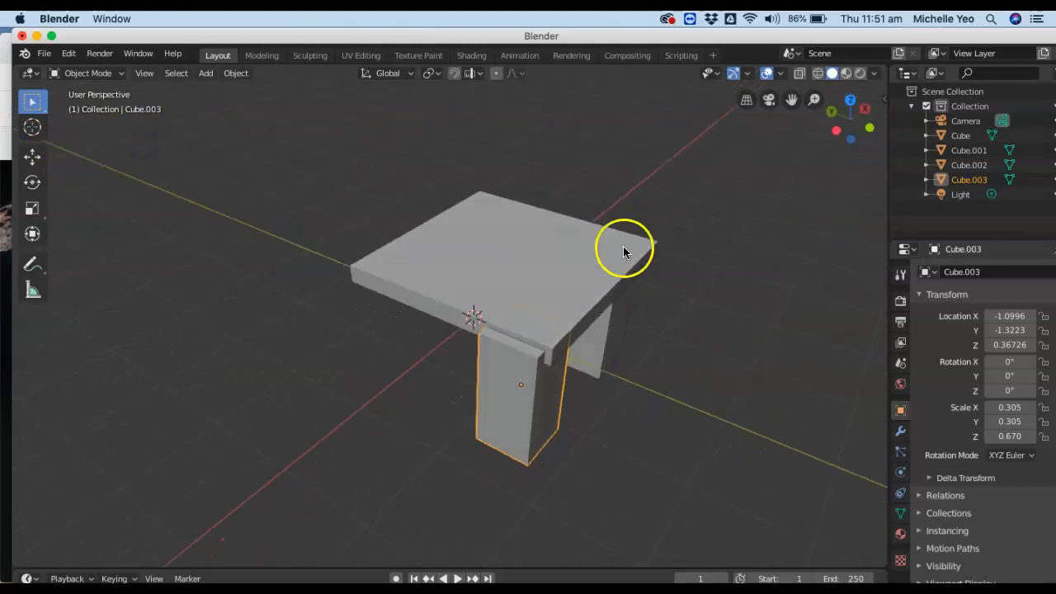
{"action": "key", "text": "g"}
{"action": "key", "text": "x"}
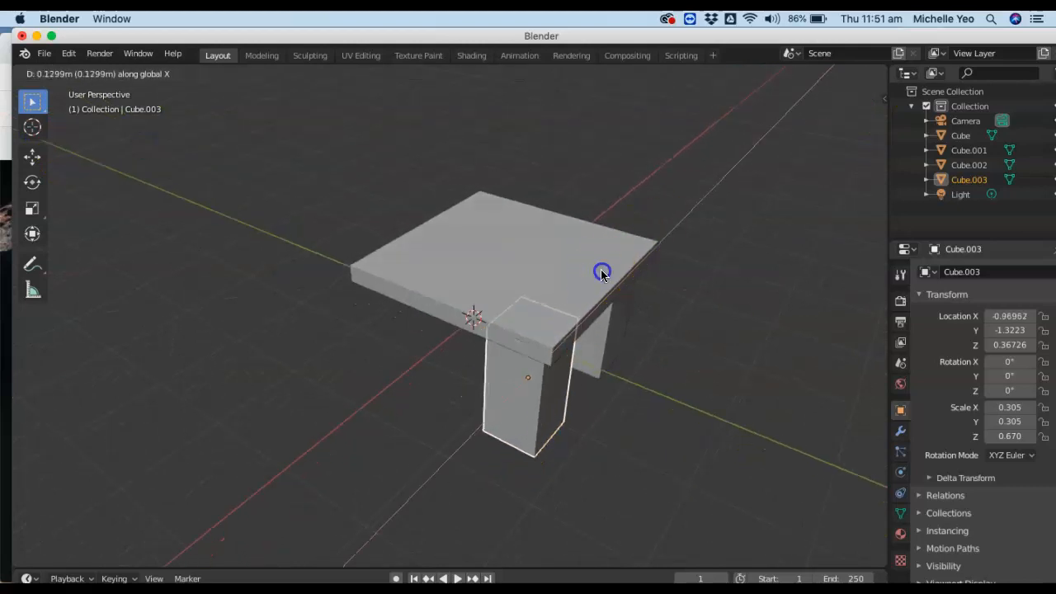
{"action": "left_click", "coordinate": [602, 272]}
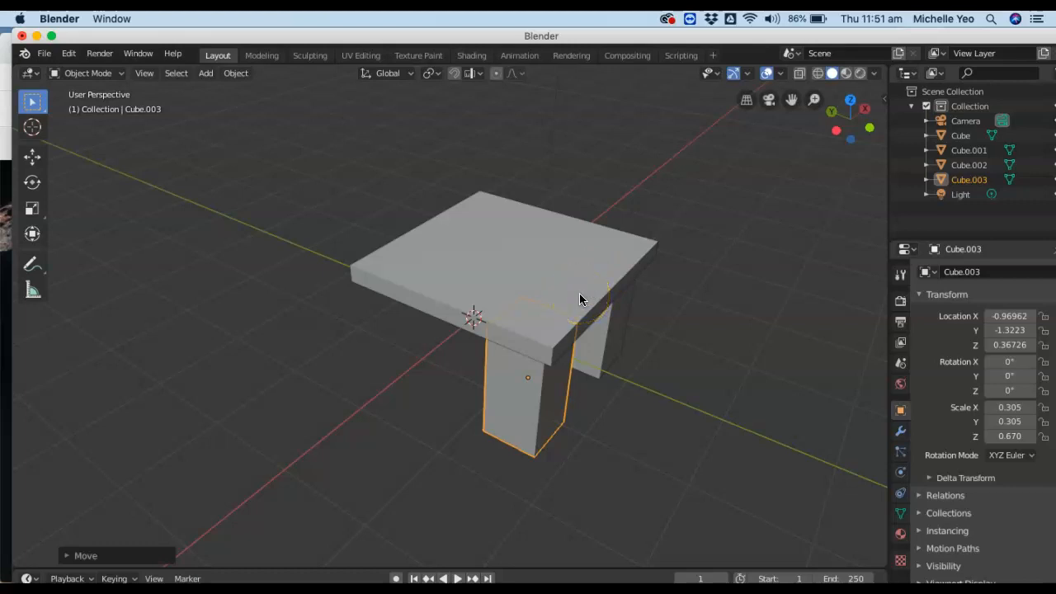
Duplicate the corner leg in place and move the copy about 1.74 m along Y to the next corner
{"action": "key", "text": "shift+d"}
{"action": "left_click", "coordinate": [544, 388]}
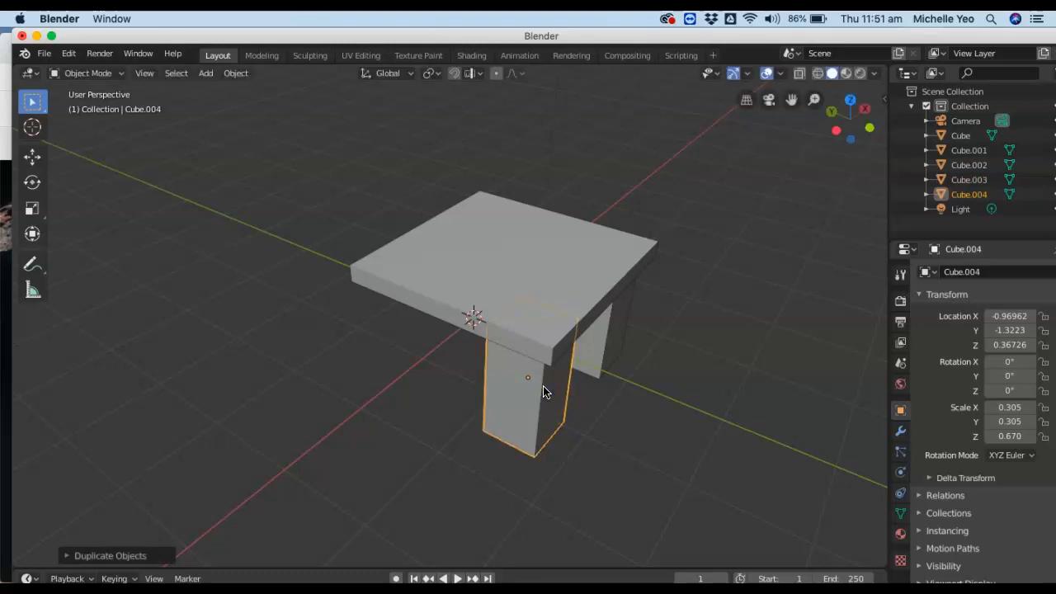
{"action": "key", "text": "g"}
{"action": "key", "text": "x"}
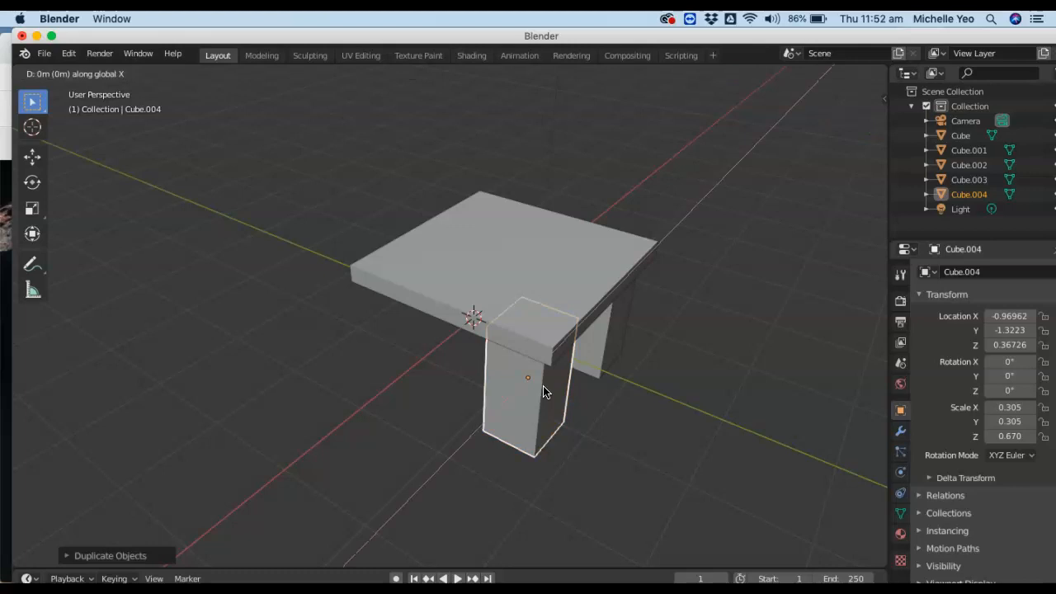
{"action": "key", "text": "y"}
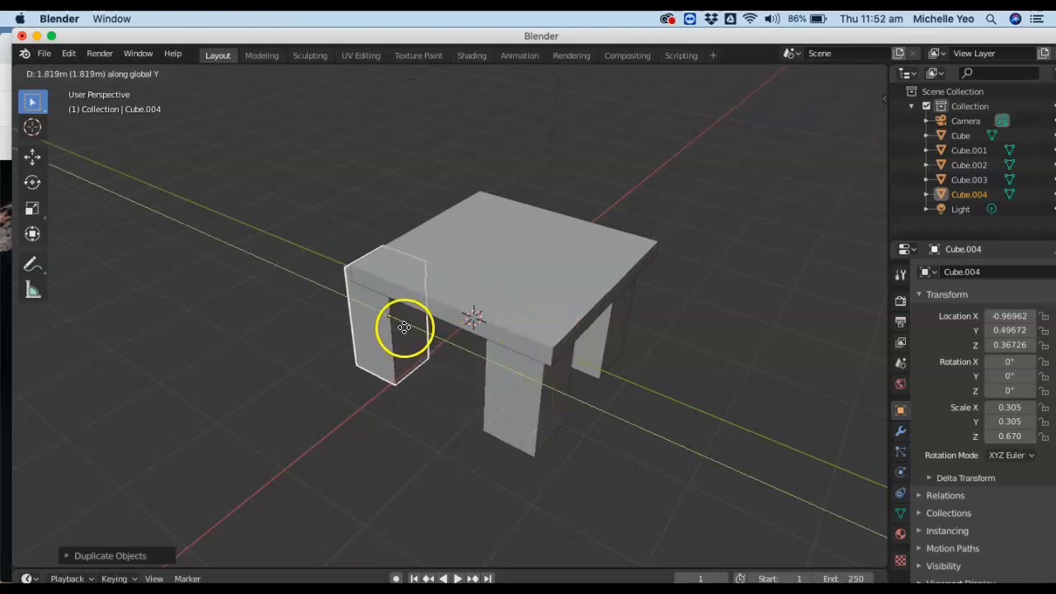
{"action": "left_click", "coordinate": [410, 333]}
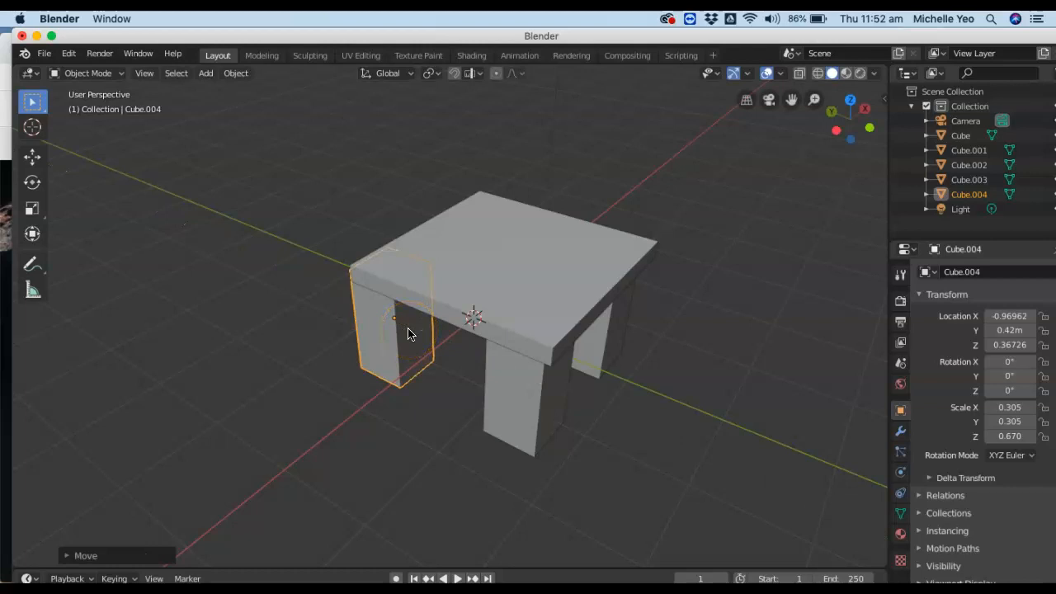
Duplicate the third leg in place and move the copy about 1.86 m along X to the last corner
{"action": "key", "text": "shift+d"}
{"action": "left_click", "coordinate": [410, 333]}
{"action": "key", "text": "g"}
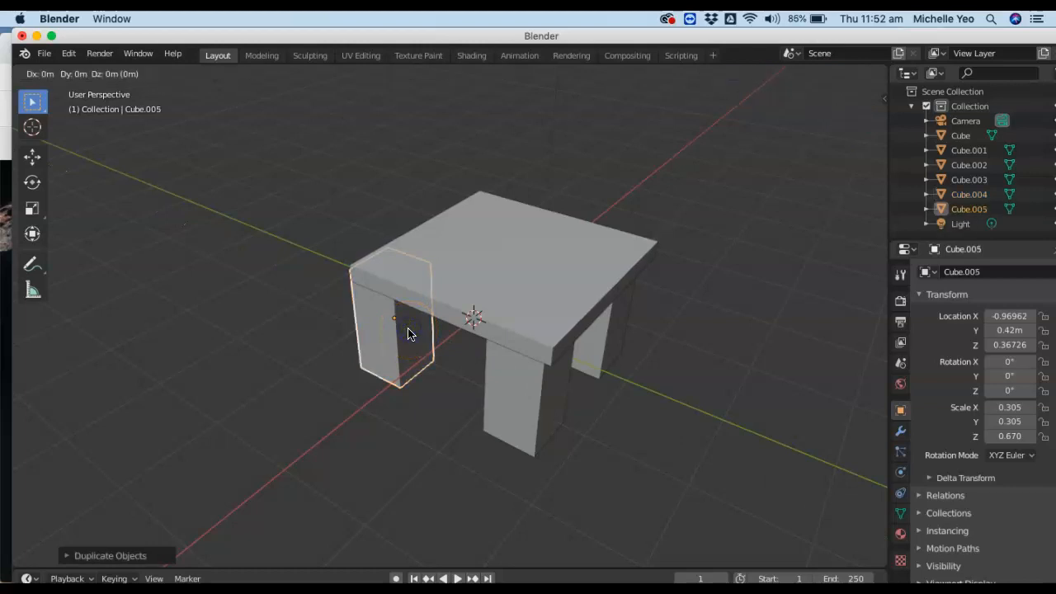
{"action": "key", "text": "y"}
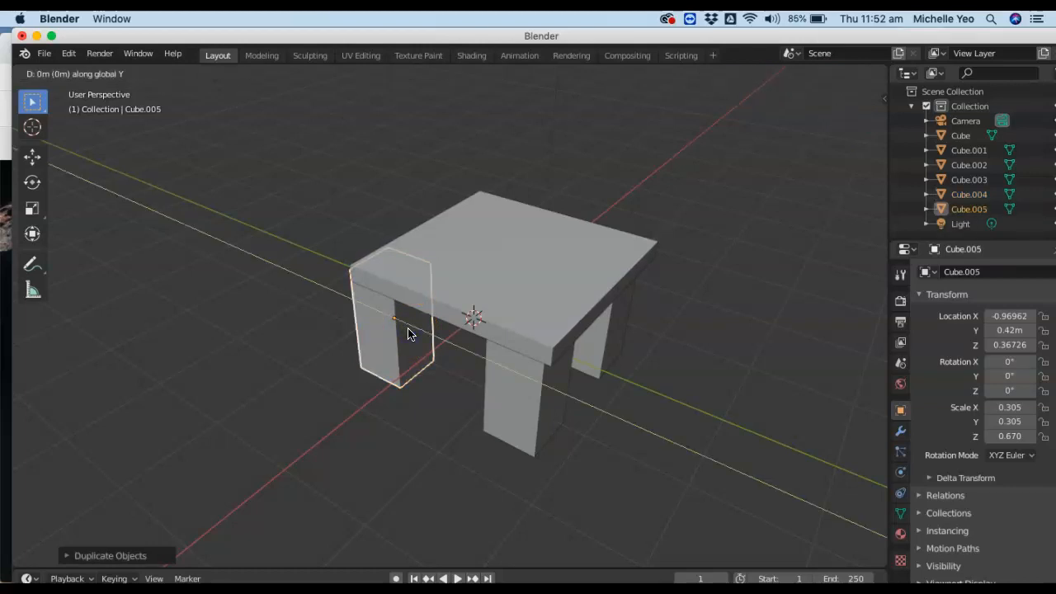
{"action": "key", "text": "x"}
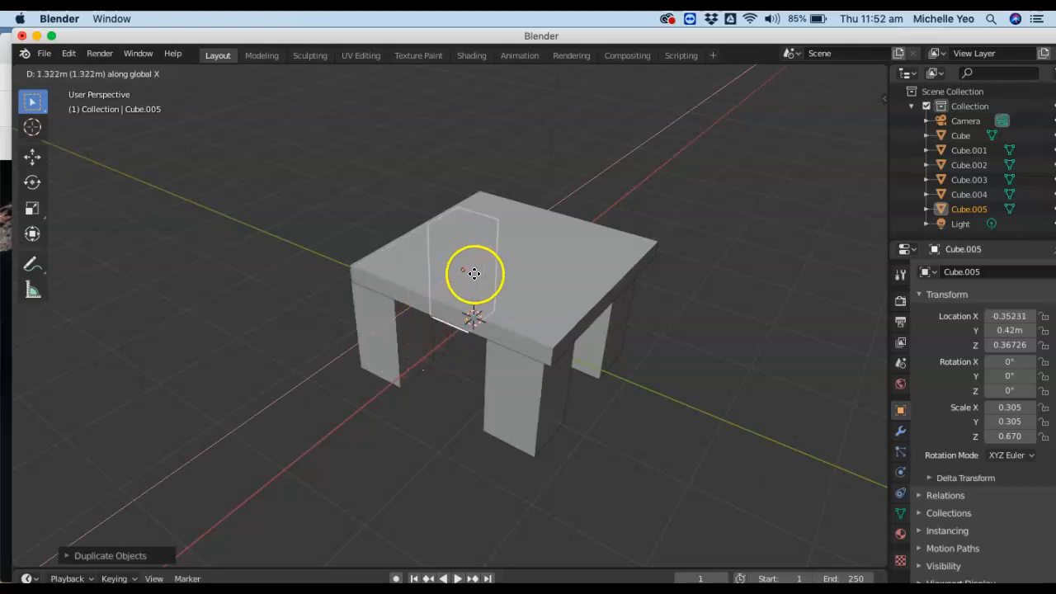
{"action": "left_click", "coordinate": [493, 258]}
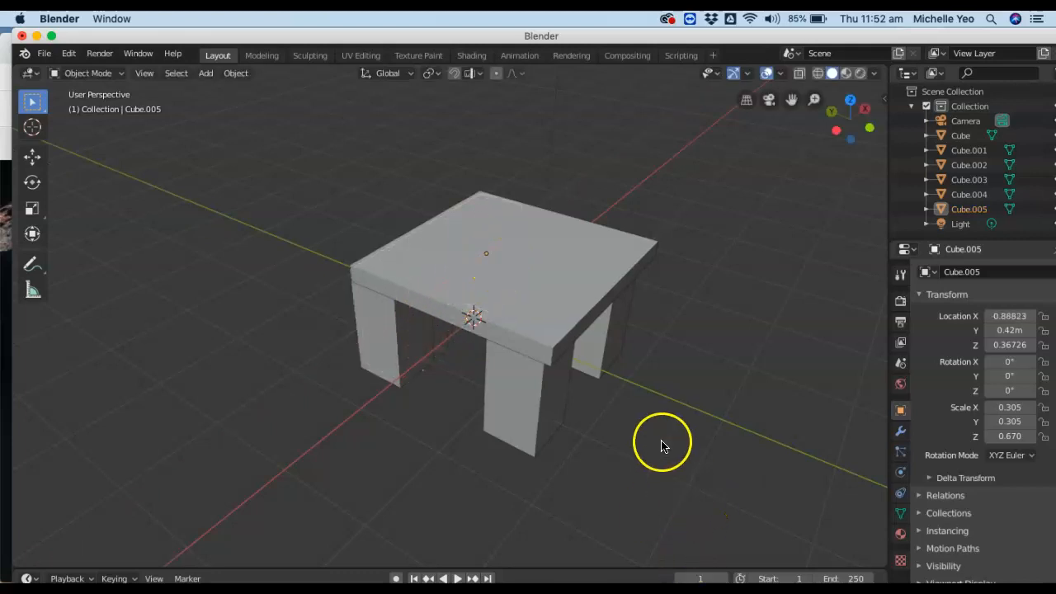
Move the original leg about -0.05 m along Y and 0.31 m along X toward its tabletop corner
{"action": "left_click", "coordinate": [624, 357]}
{"action": "key", "text": "g"}
{"action": "key", "text": "x"}
{"action": "left_click", "coordinate": [624, 356]}
{"action": "key", "text": "g"}
{"action": "key", "text": "y"}
{"action": "left_click", "coordinate": [624, 356]}
{"action": "key", "text": "g"}
{"action": "key", "text": "x"}
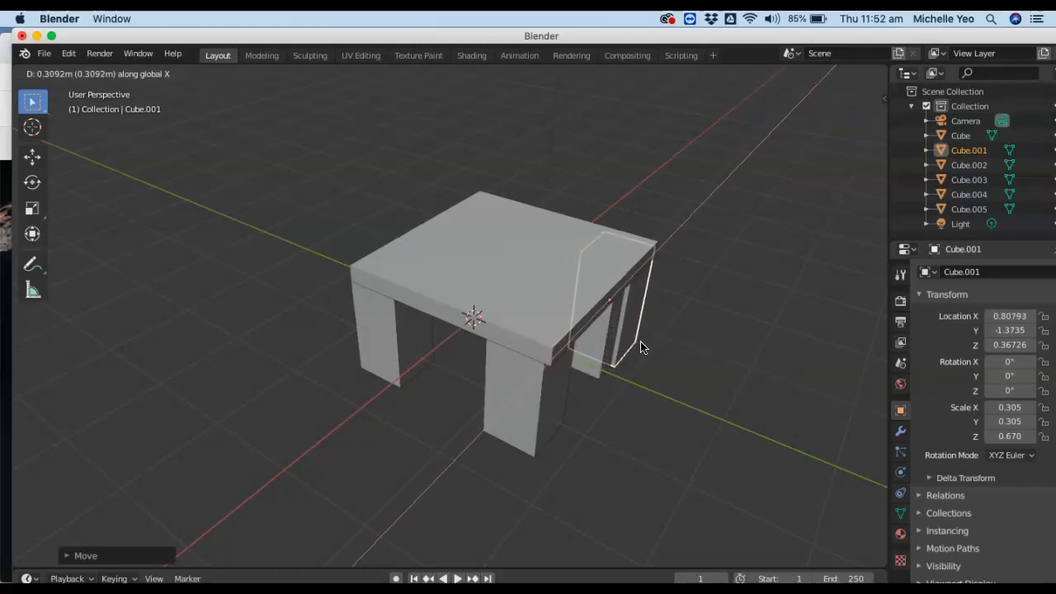
{"action": "left_click", "coordinate": [645, 347]}
Delete the original leg that was just moved, leaving its overlapping duplicate in the scene
{"action": "left_click", "coordinate": [702, 282]}
{"action": "left_click", "coordinate": [635, 318]}
{"action": "key", "text": "x"}
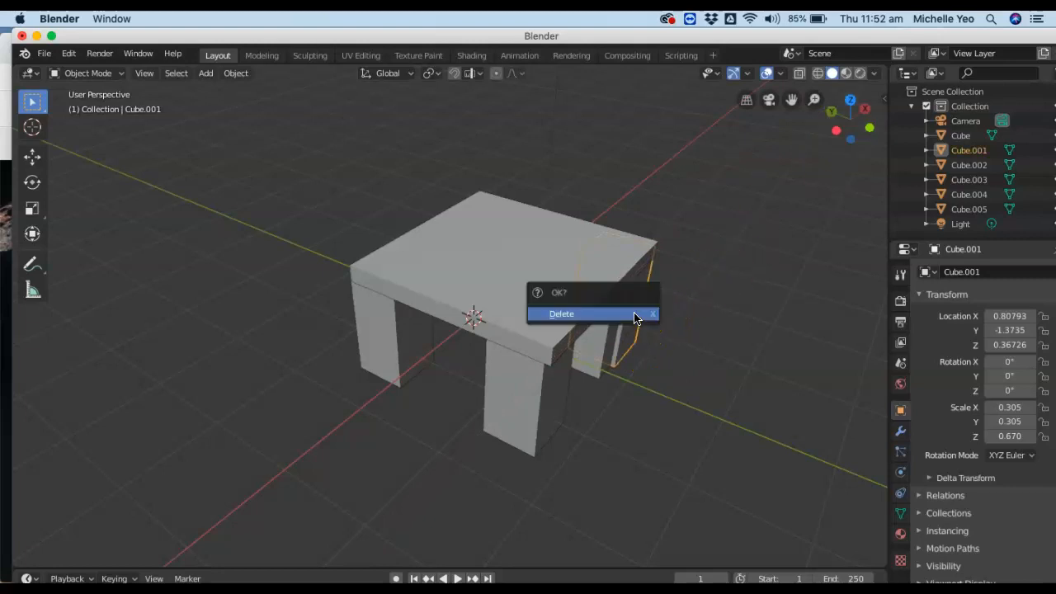
{"action": "left_click", "coordinate": [635, 318]}
{"action": "left_click", "coordinate": [625, 338]}
{"action": "right_click", "coordinate": [624, 337]}
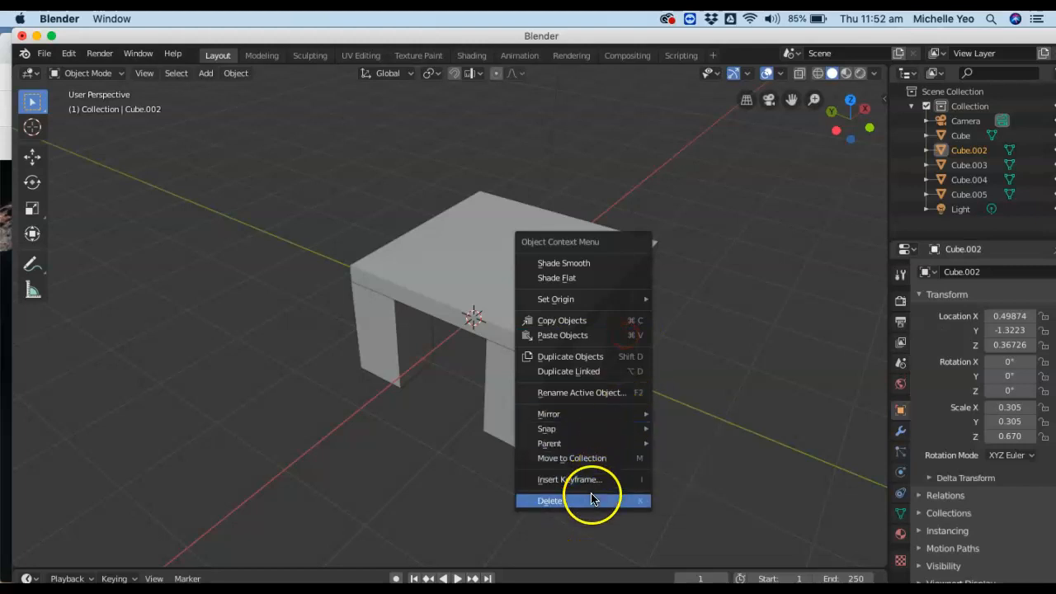
{"action": "left_click", "coordinate": [747, 346]}
{"action": "key", "text": "x"}
{"action": "right_click", "coordinate": [611, 343]}
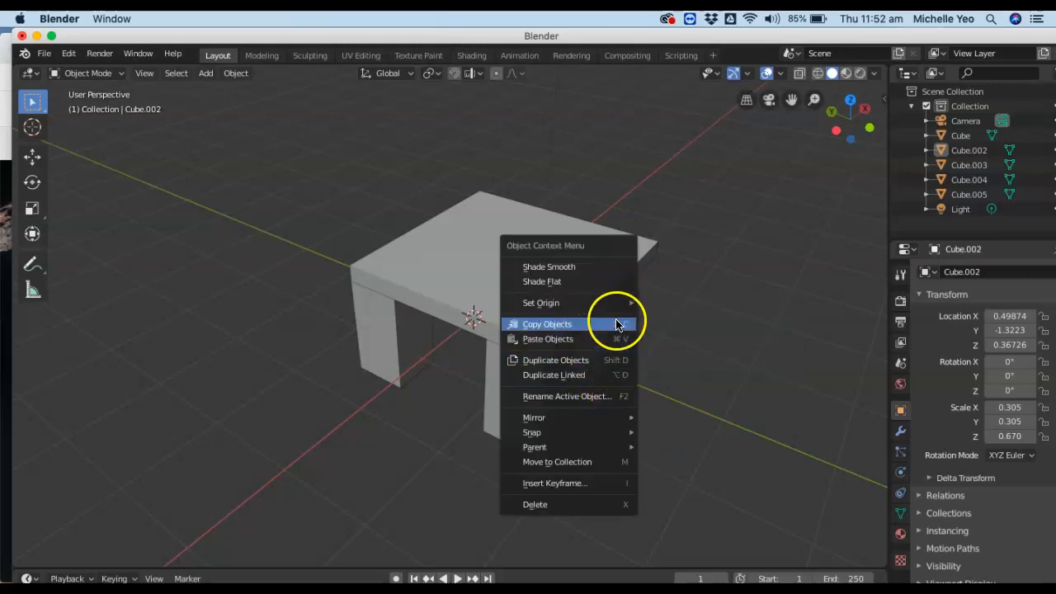
{"action": "left_click", "coordinate": [718, 375]}
Move the remaining inset leg about 0.33 m along X so it lines up with the tabletop corner
{"action": "left_click_drag", "start_coordinate": [862, 123], "coordinate": [768, 96]}
{"action": "left_click", "coordinate": [442, 339]}
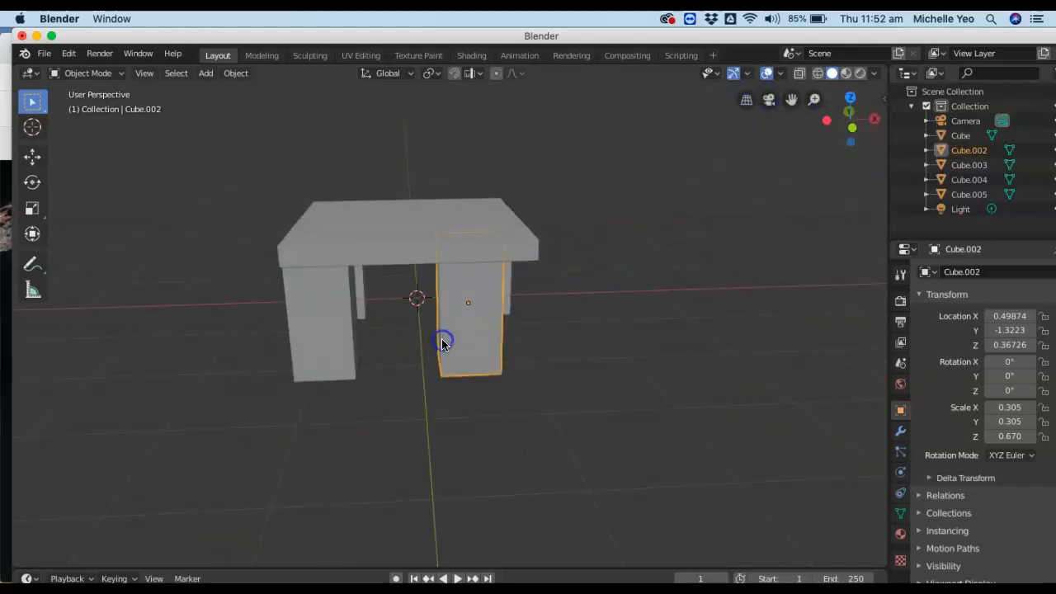
{"action": "key", "text": "g"}
{"action": "key", "text": "x"}
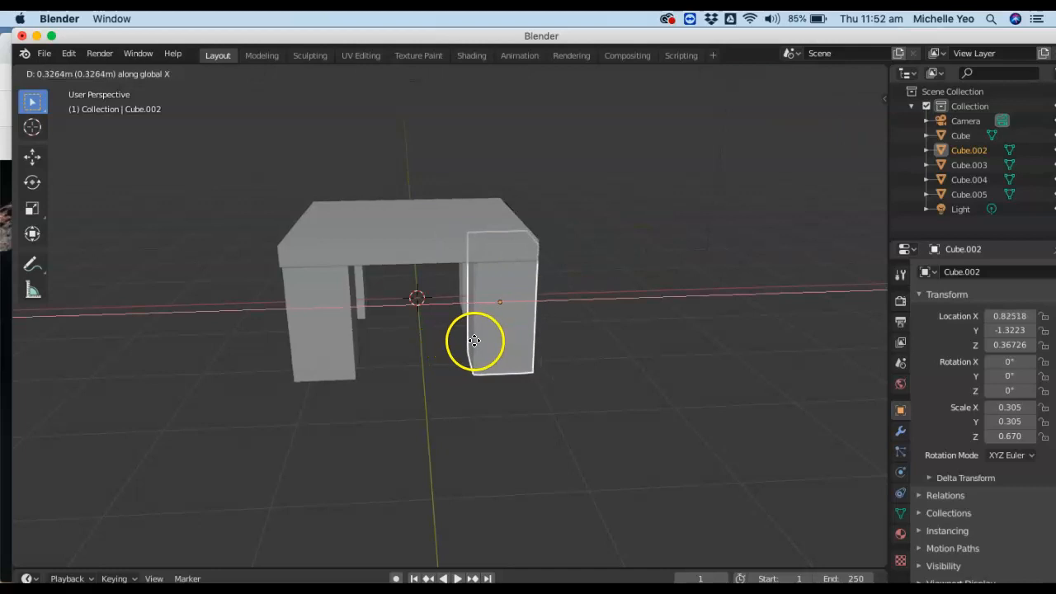
{"action": "left_click", "coordinate": [474, 340]}
{"action": "left_click_drag", "start_coordinate": [848, 123], "coordinate": [64, 153]}
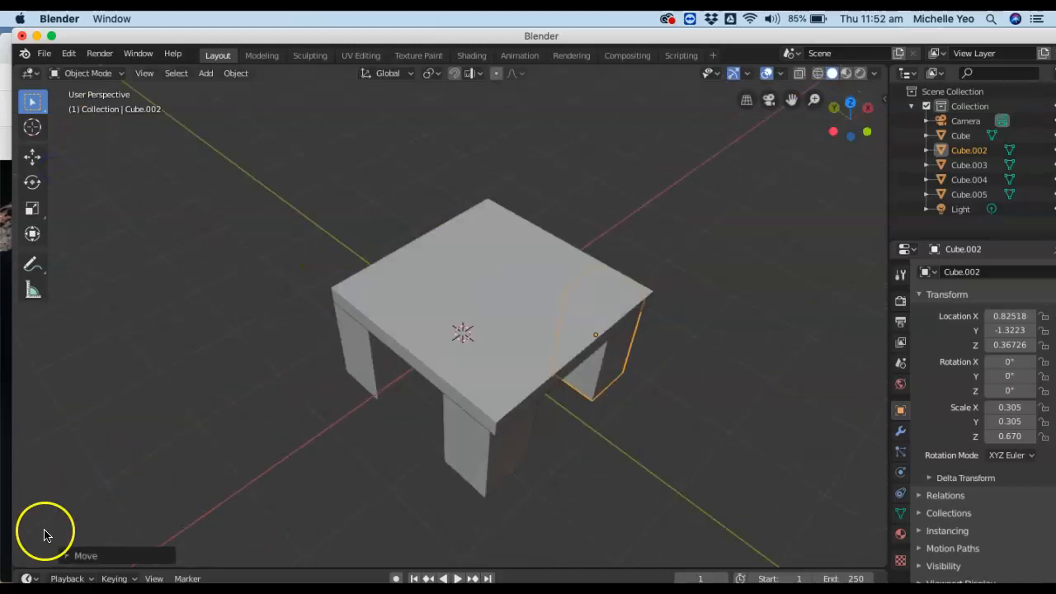
{"action": "left_click", "coordinate": [29, 578]}
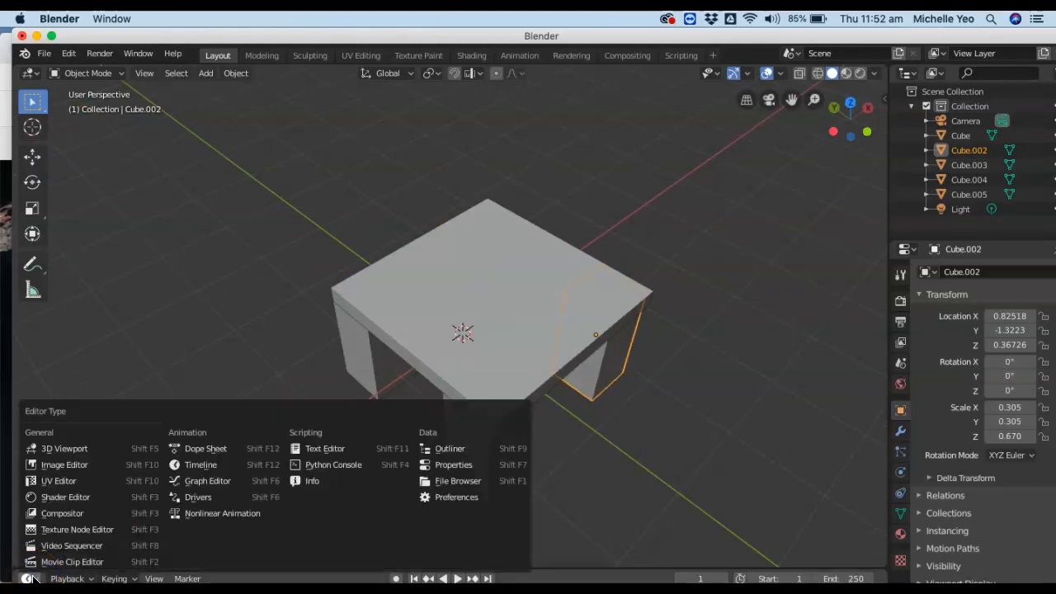
{"action": "left_click", "coordinate": [189, 257]}
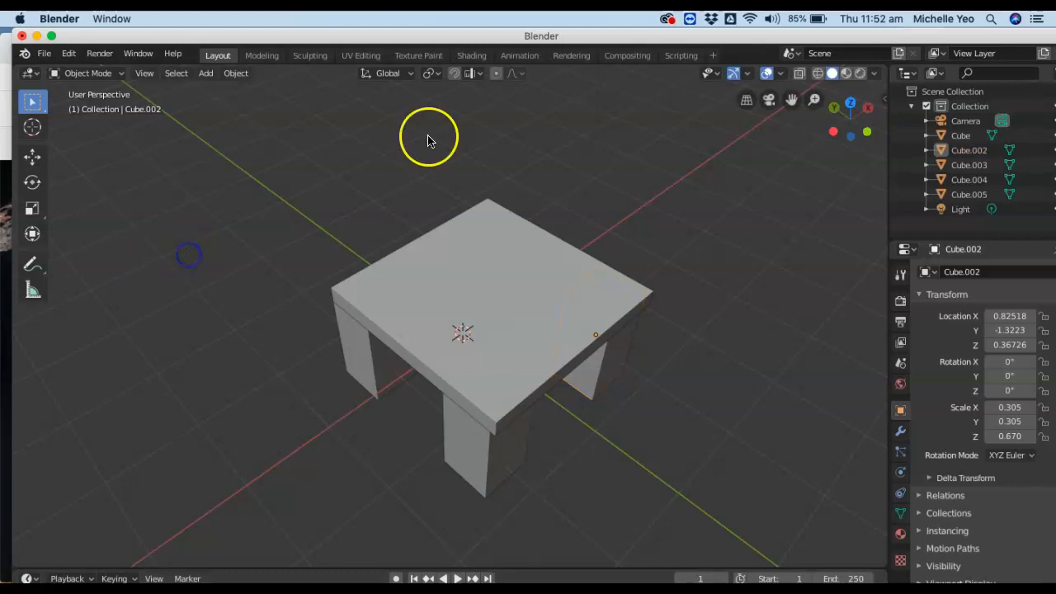